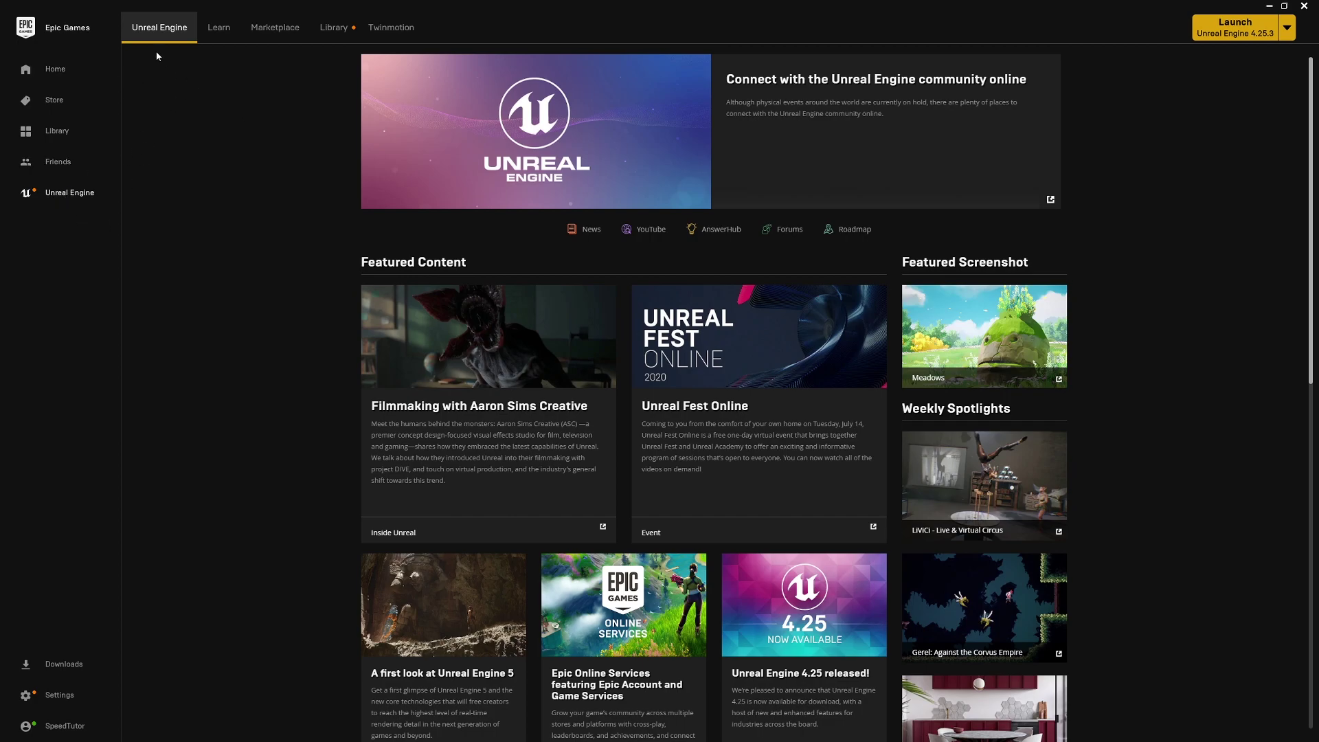
# - Open the Library, view the [SCANS] Abandoned Factory vault page, and return to the Library
pyautogui.click(333, 27)
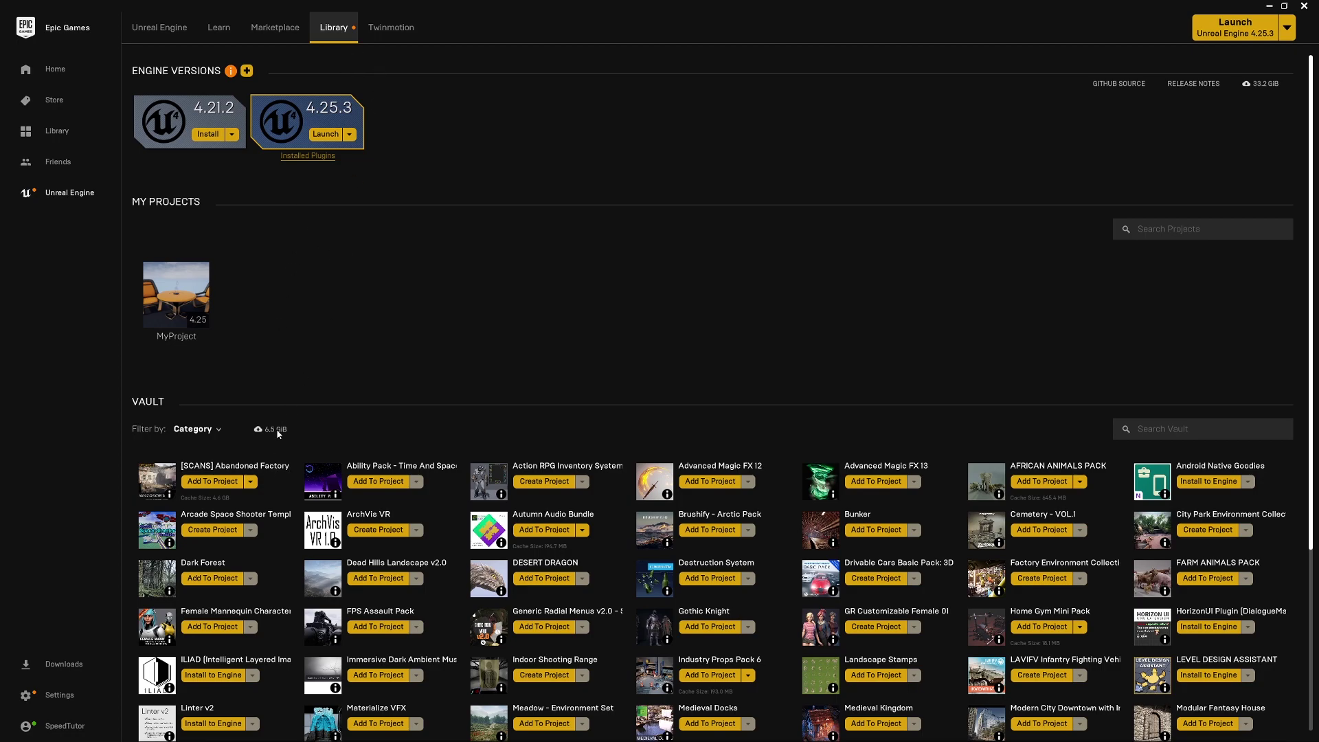
pyautogui.click(274, 470)
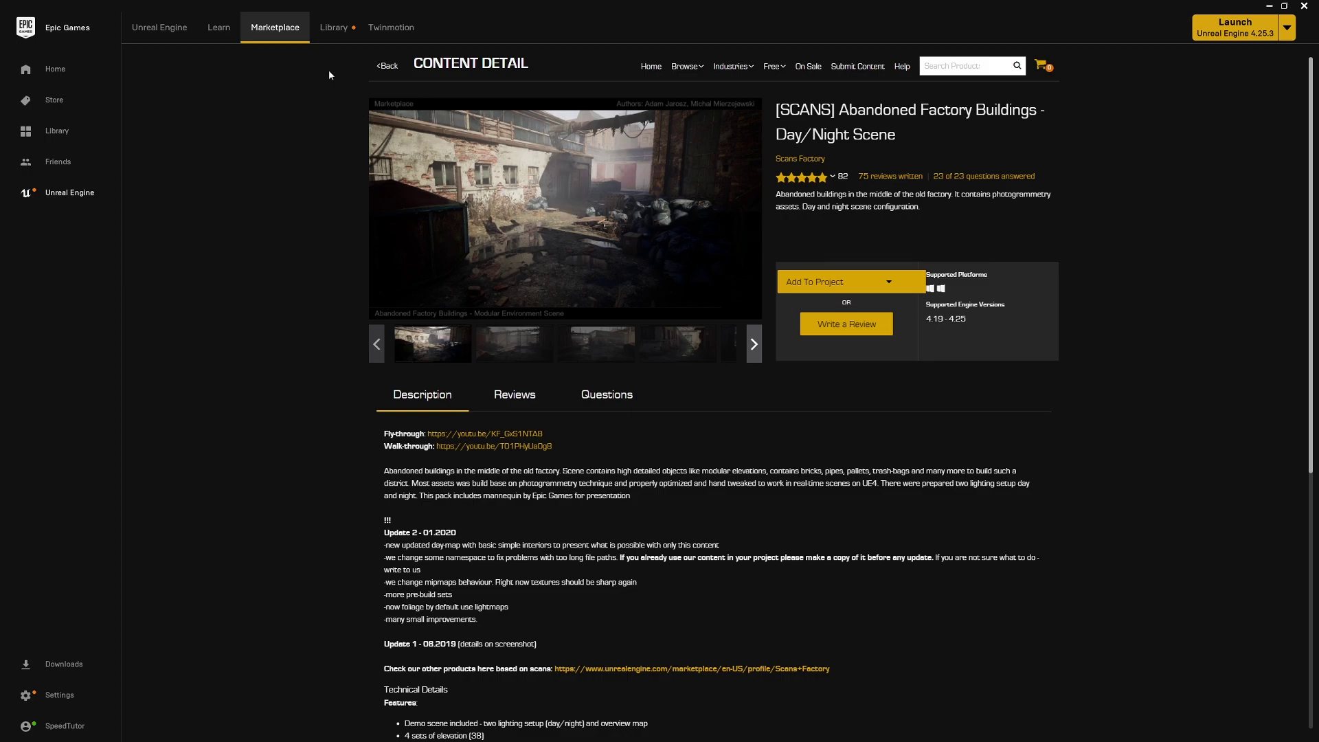
pyautogui.click(333, 26)
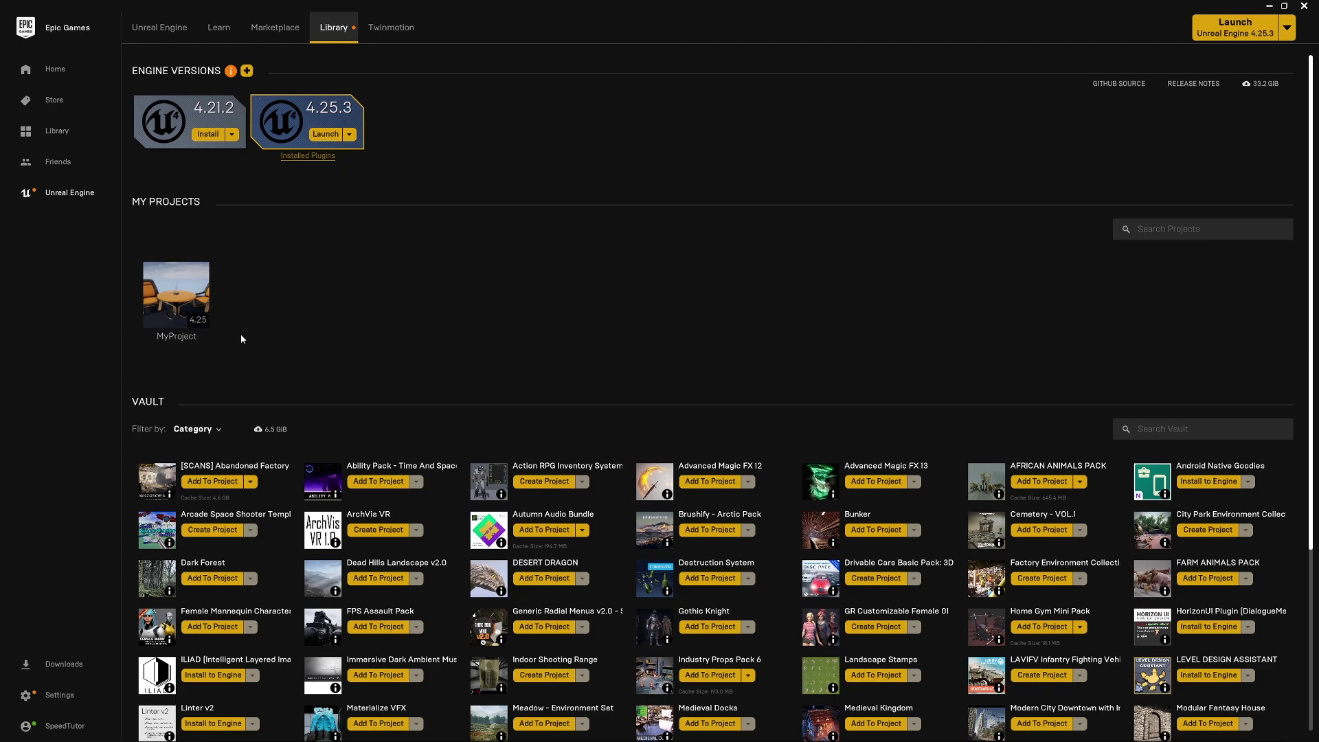
pyautogui.moveTo(201, 290)
pyautogui.click(230, 482)
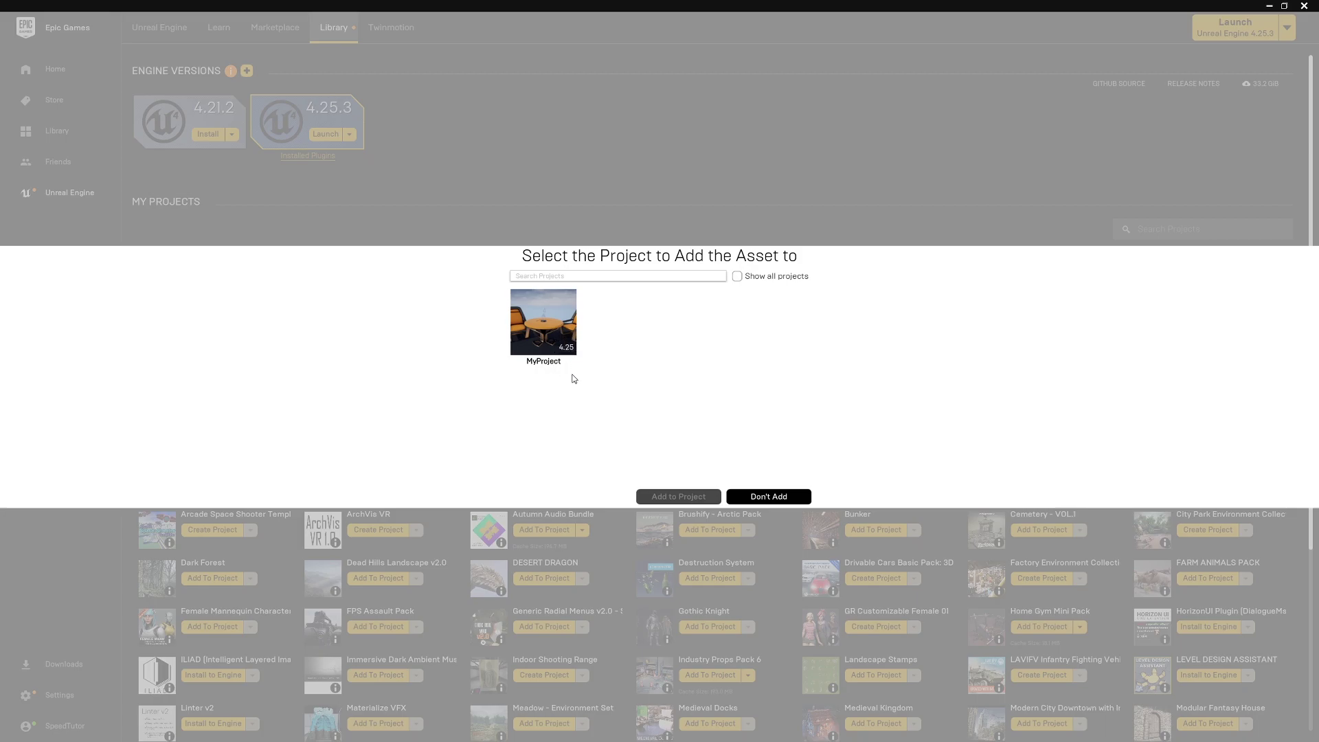
pyautogui.press('Escape')
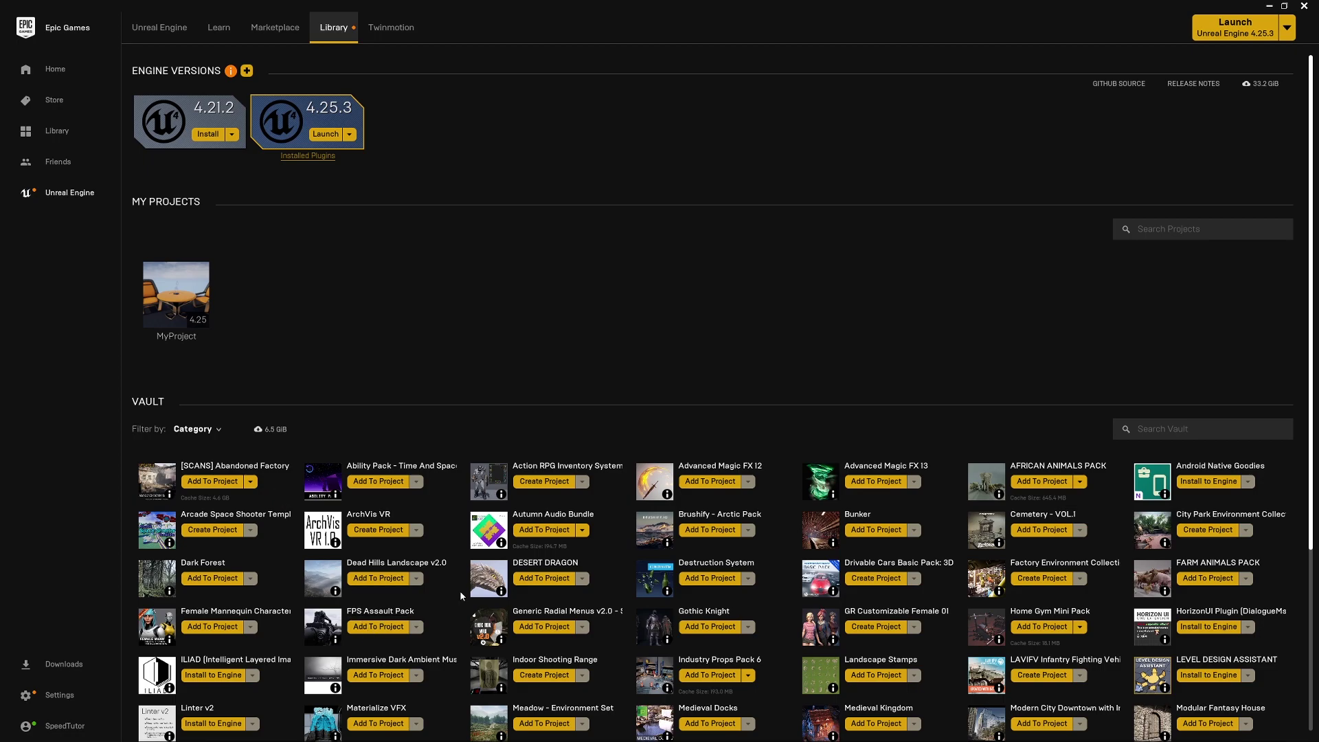
# - Launch MyProject and browse the Content Browser to AfricanAnimalsPack > Elephant > Meshes
pyautogui.doubleClick(187, 290)
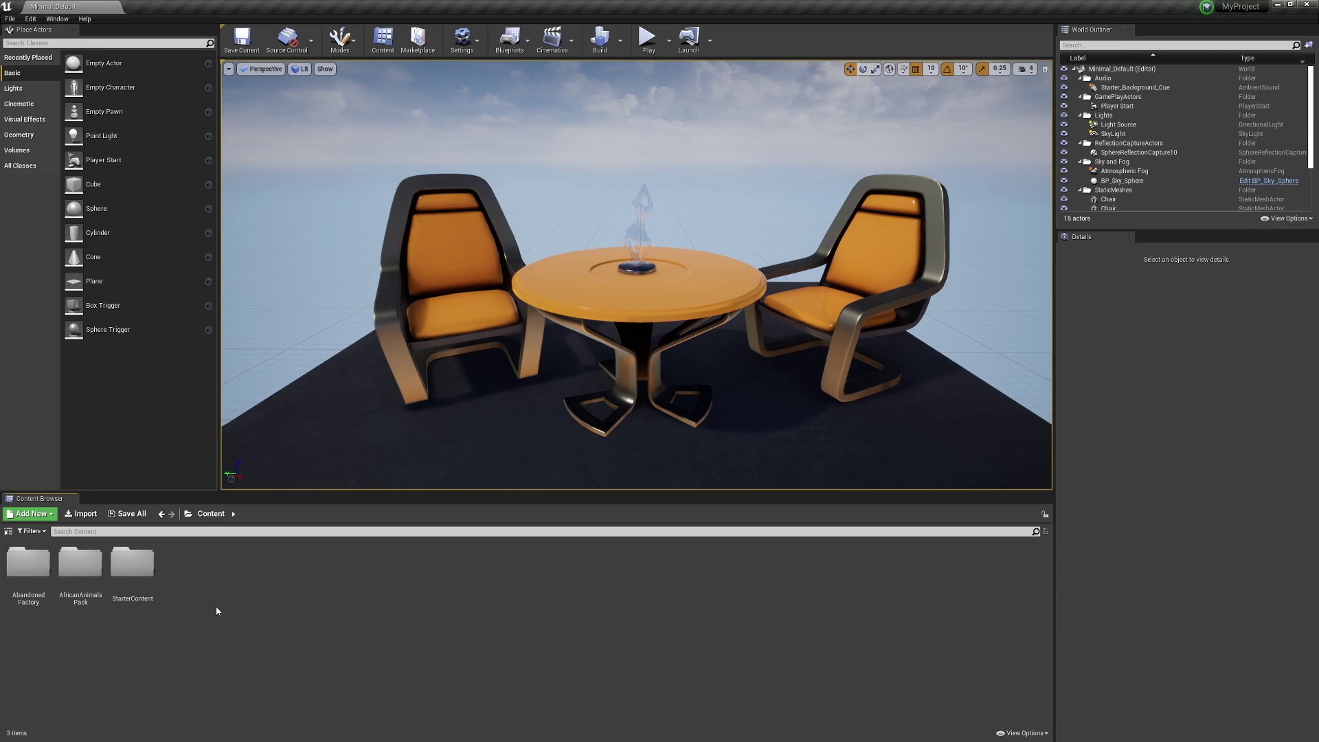
pyautogui.doubleClick(86, 572)
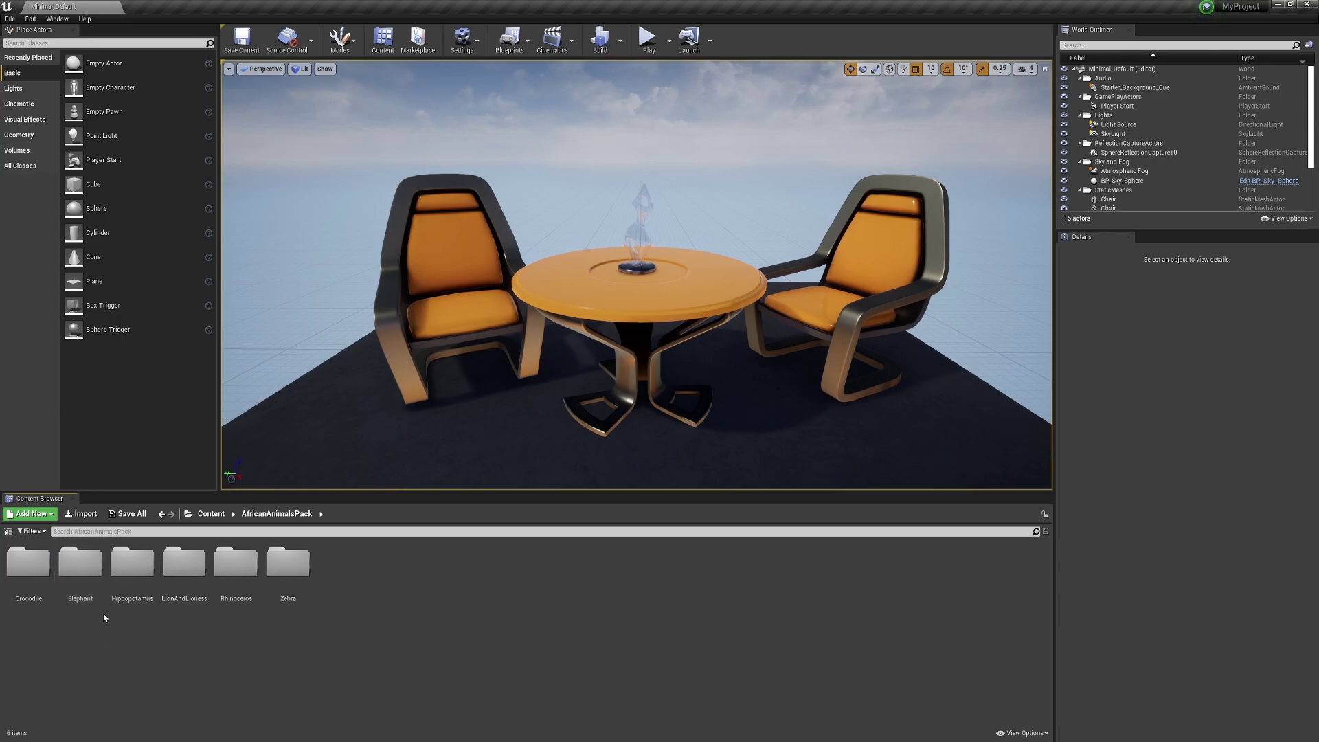
pyautogui.doubleClick(80, 567)
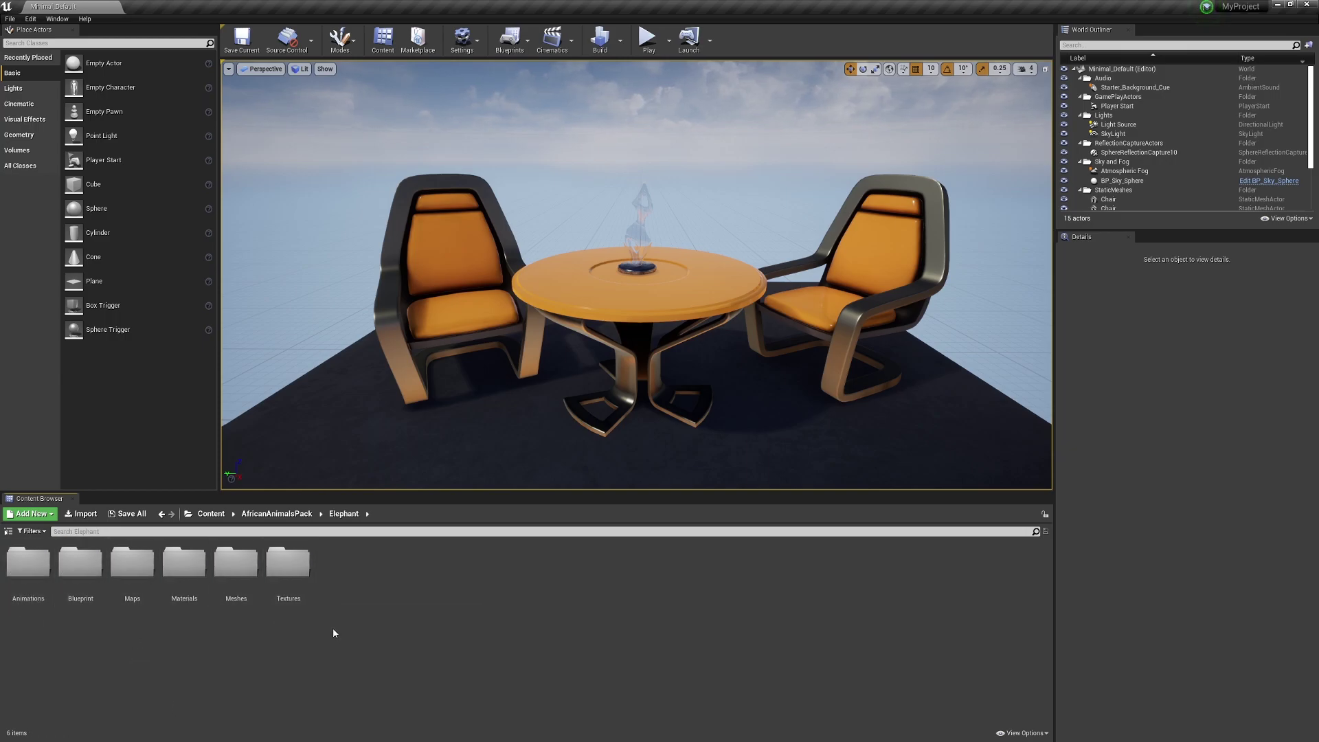
pyautogui.doubleClick(235, 565)
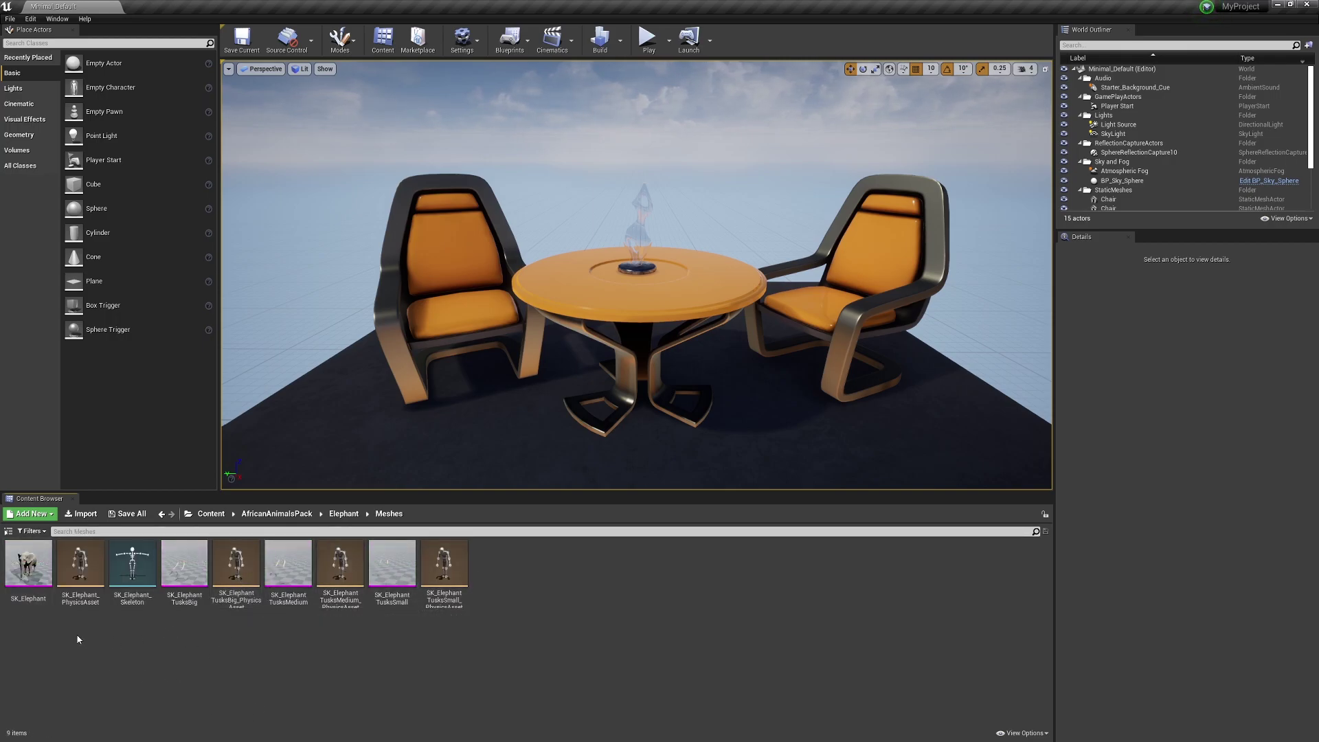
# - Export SK_Elephant as an FBX file with Collision and Export Morph Targets turned off
pyautogui.rightClick(28, 564)
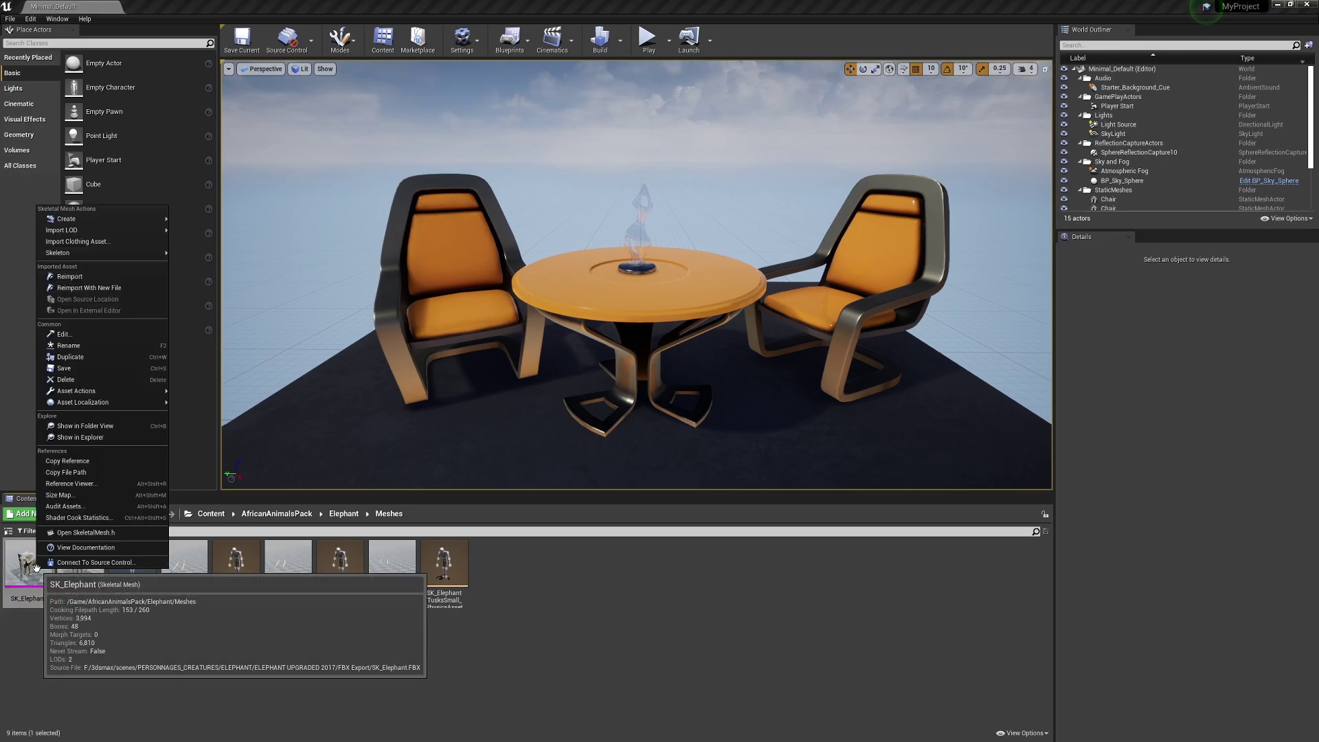
pyautogui.moveTo(152, 411)
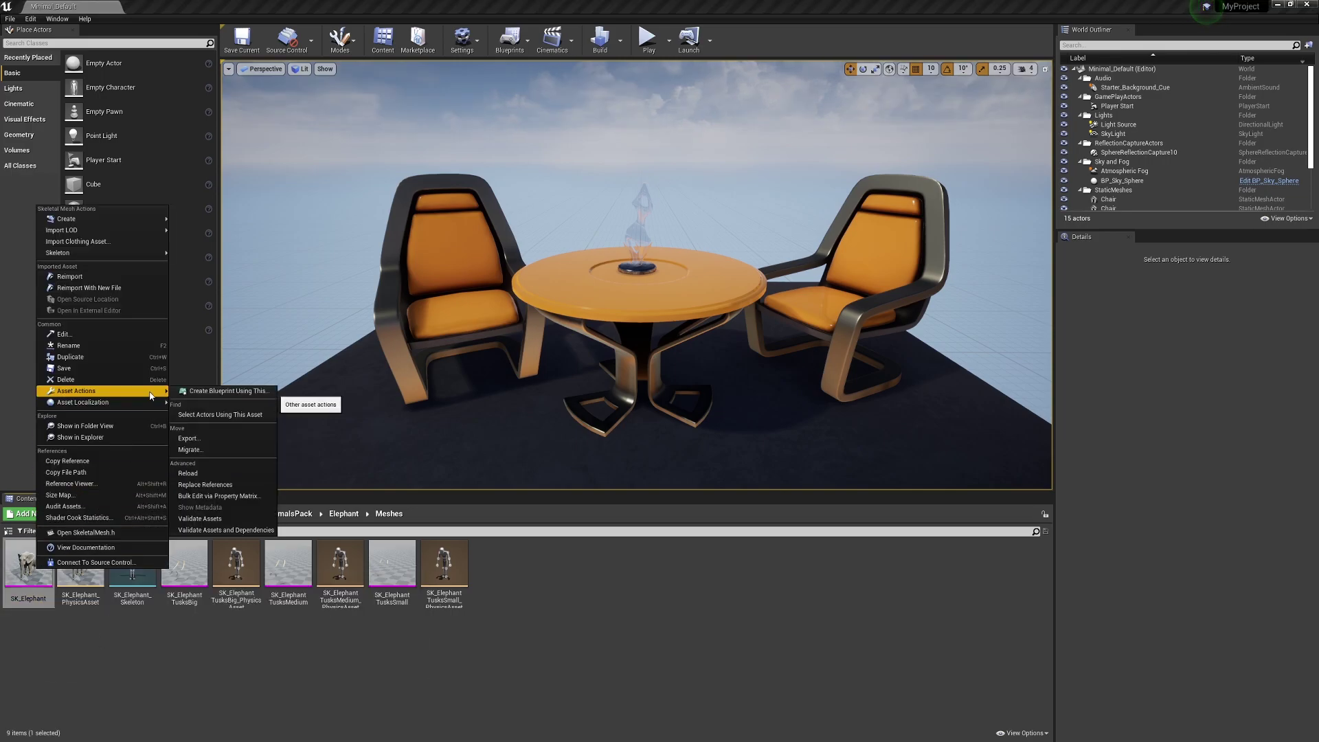
pyautogui.click(189, 438)
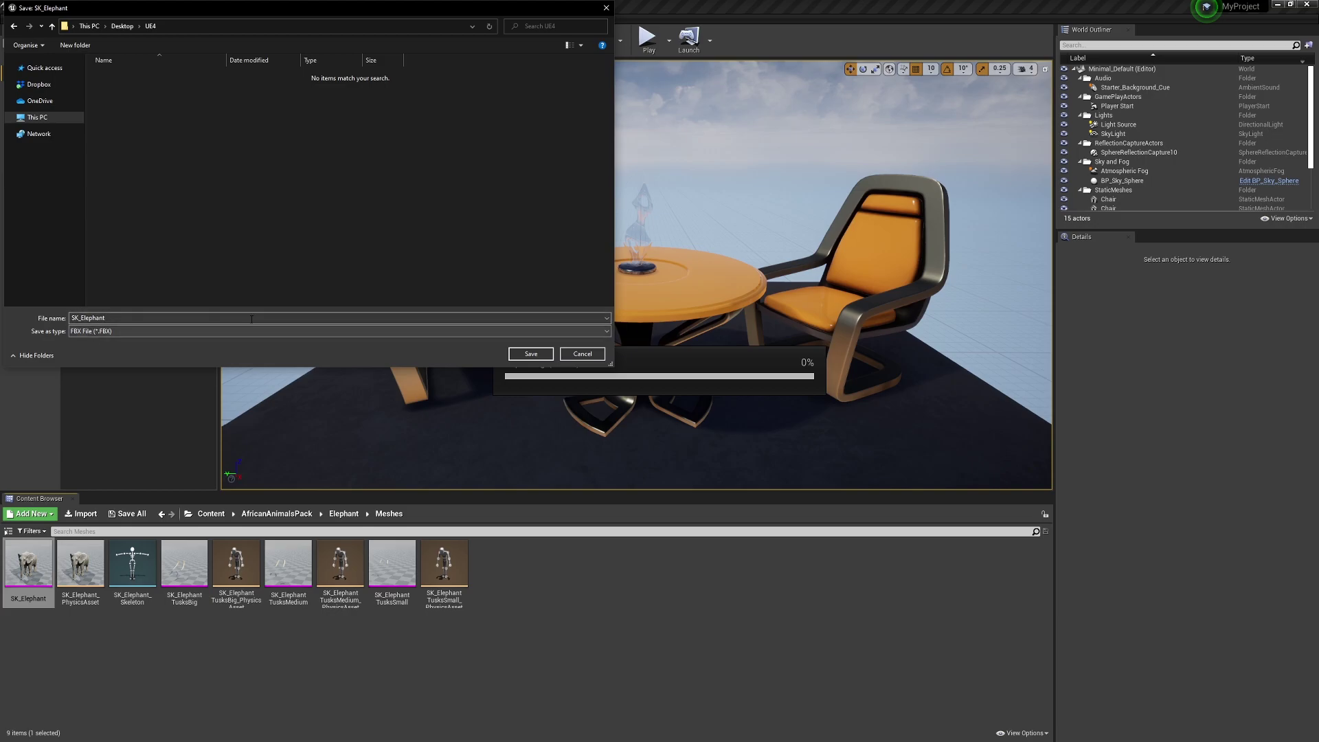
pyautogui.click(518, 356)
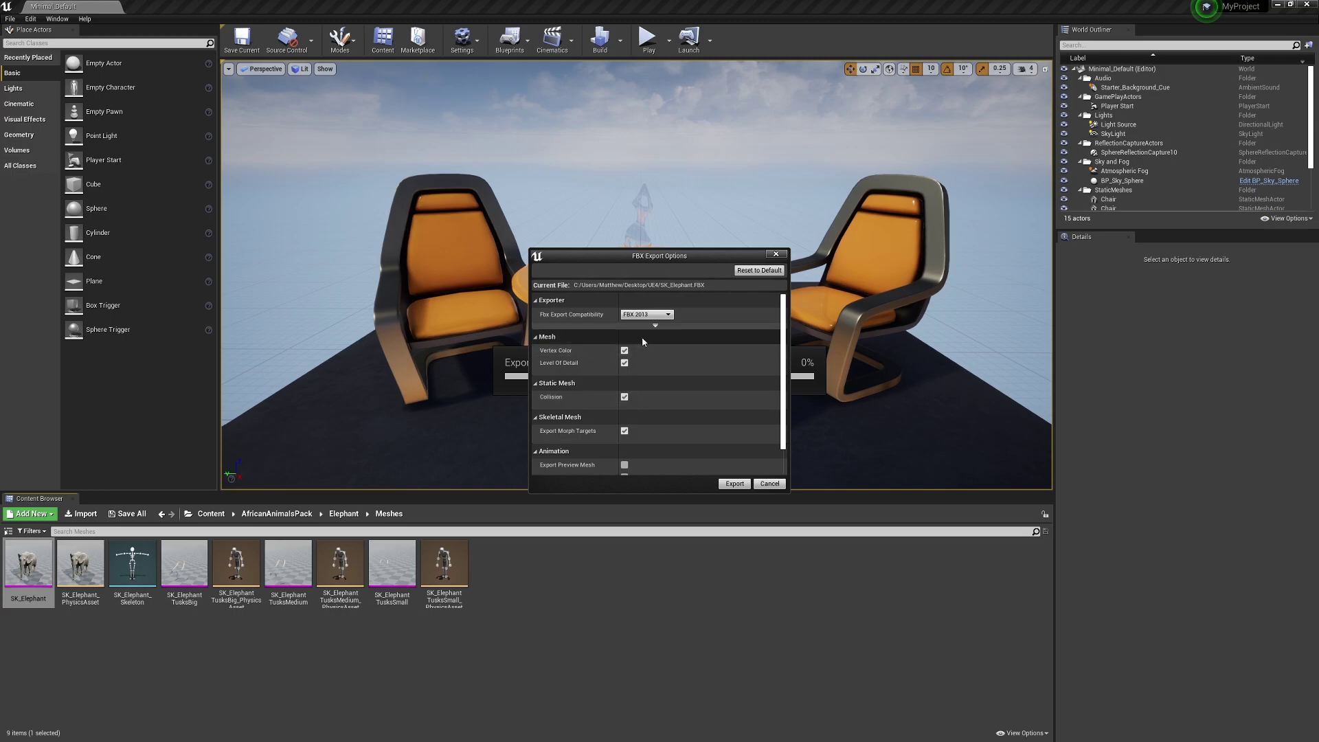
pyautogui.scroll(-1, 645, 340)
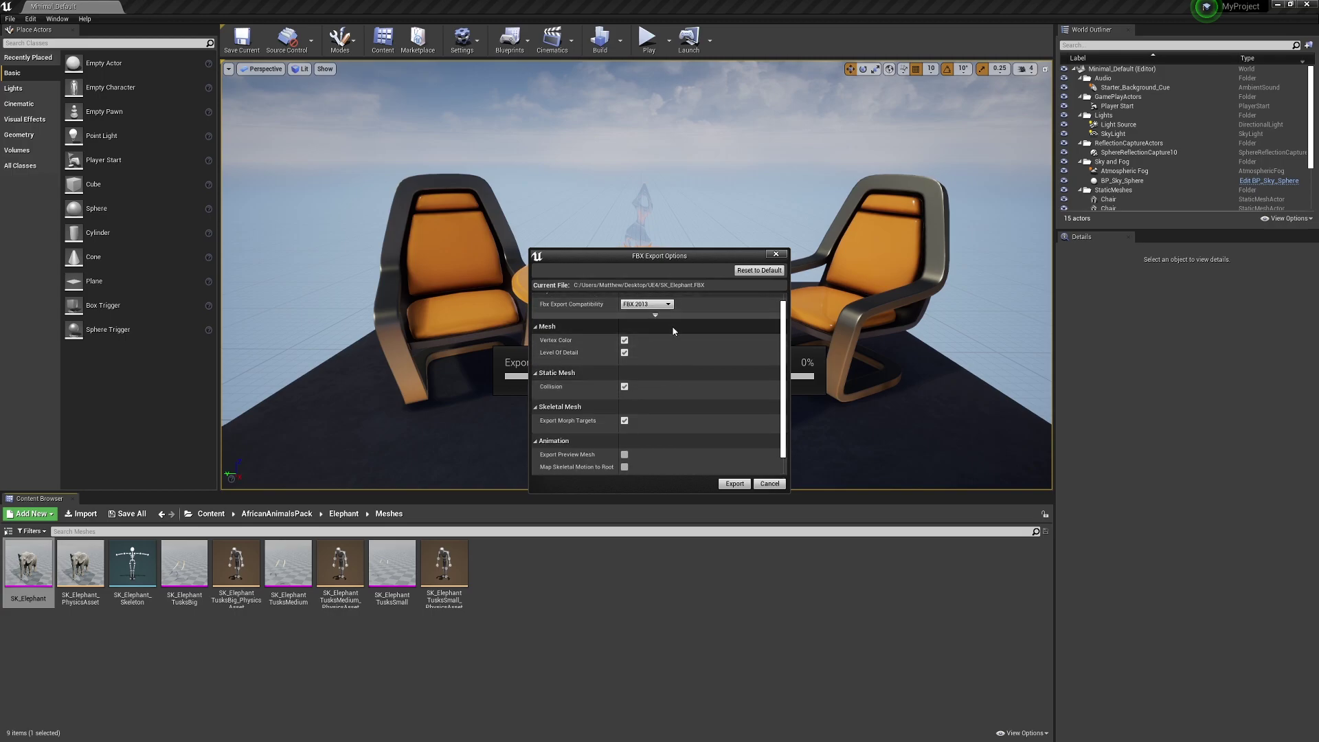
pyautogui.scroll(-1, 633, 355)
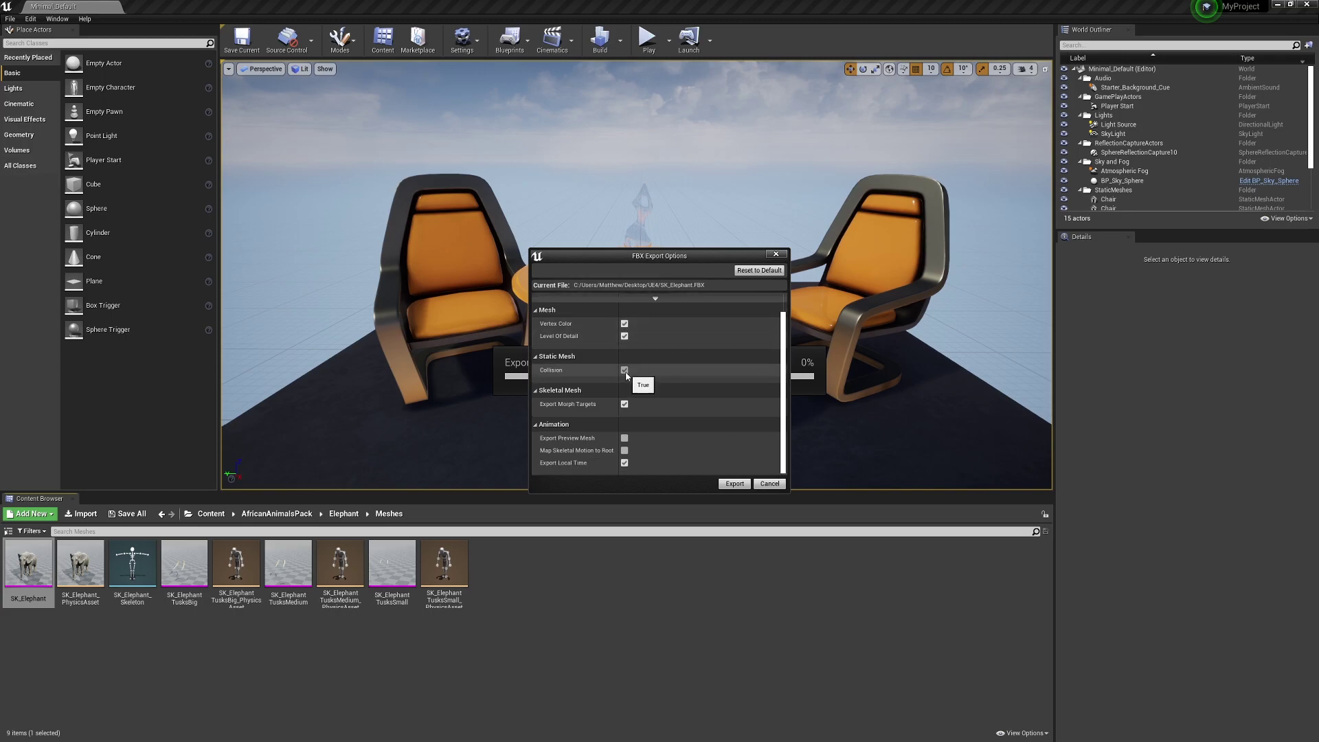
pyautogui.click(625, 371)
pyautogui.click(625, 405)
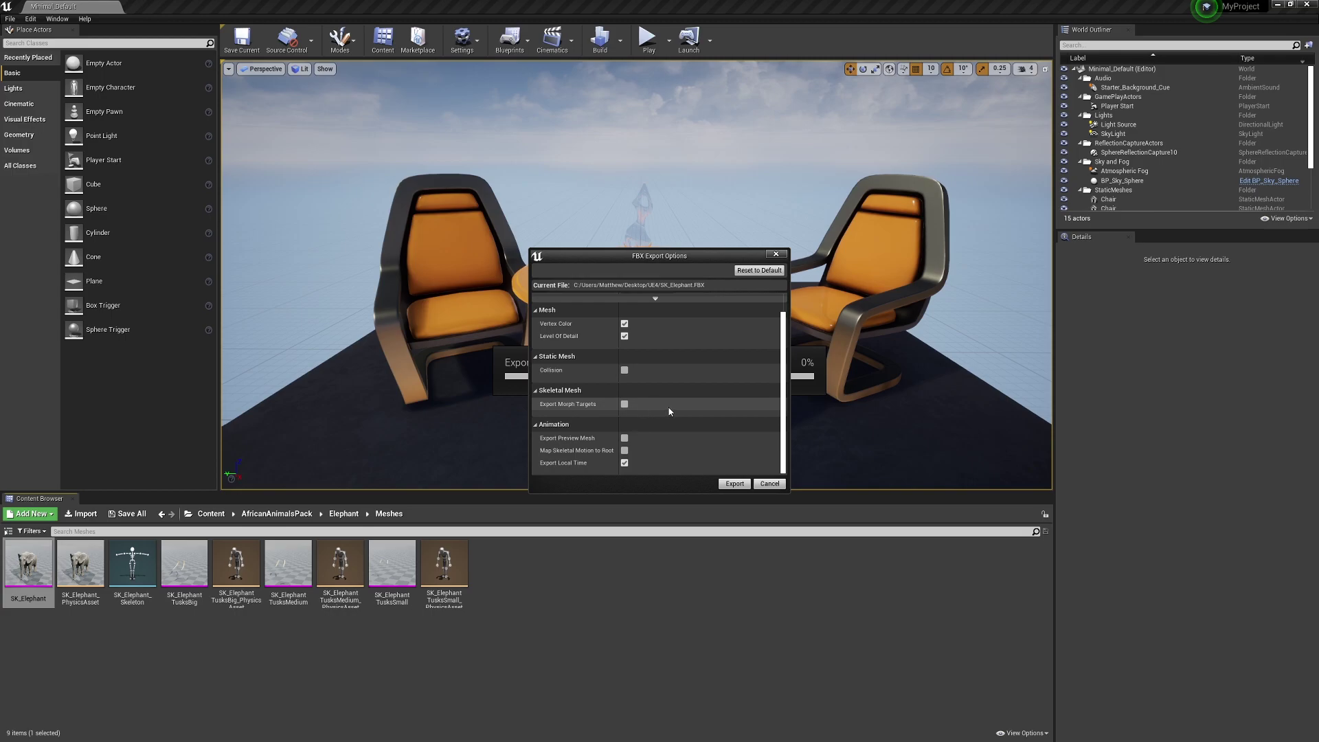
pyautogui.scroll(1, 645, 419)
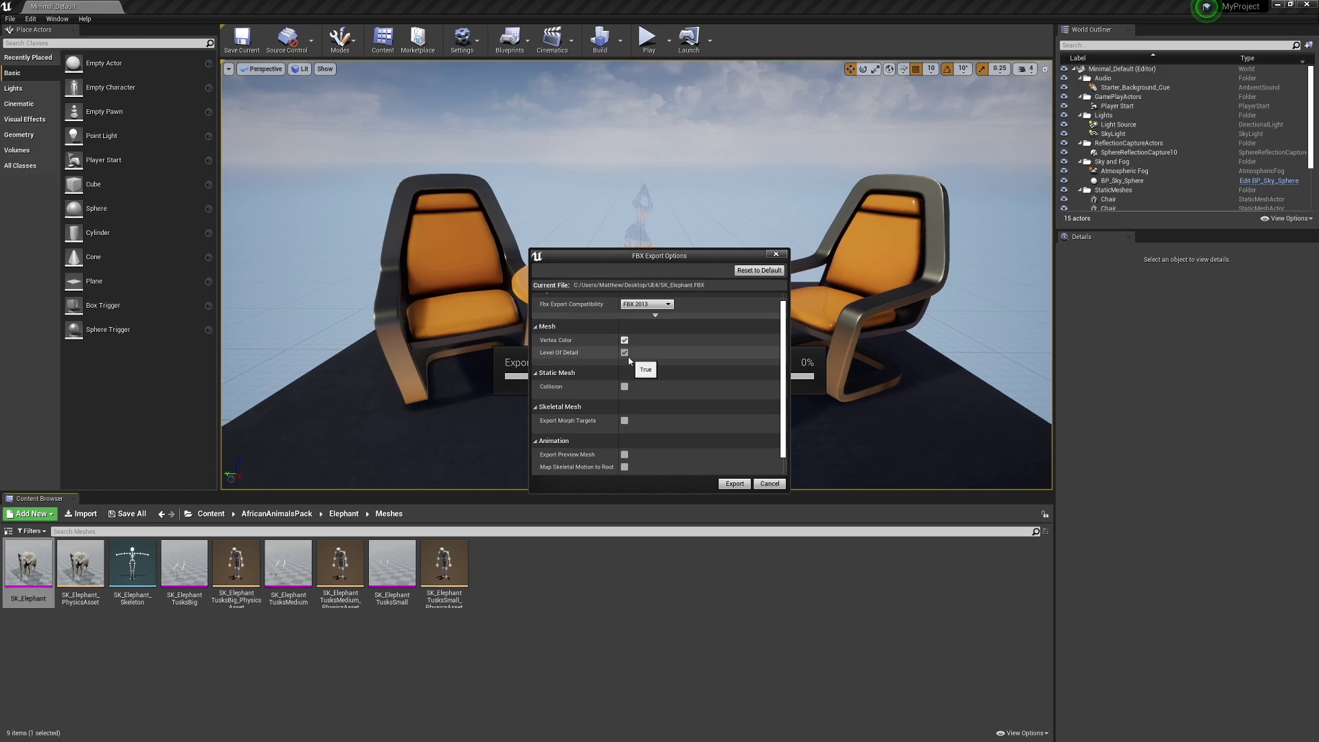
pyautogui.click(732, 485)
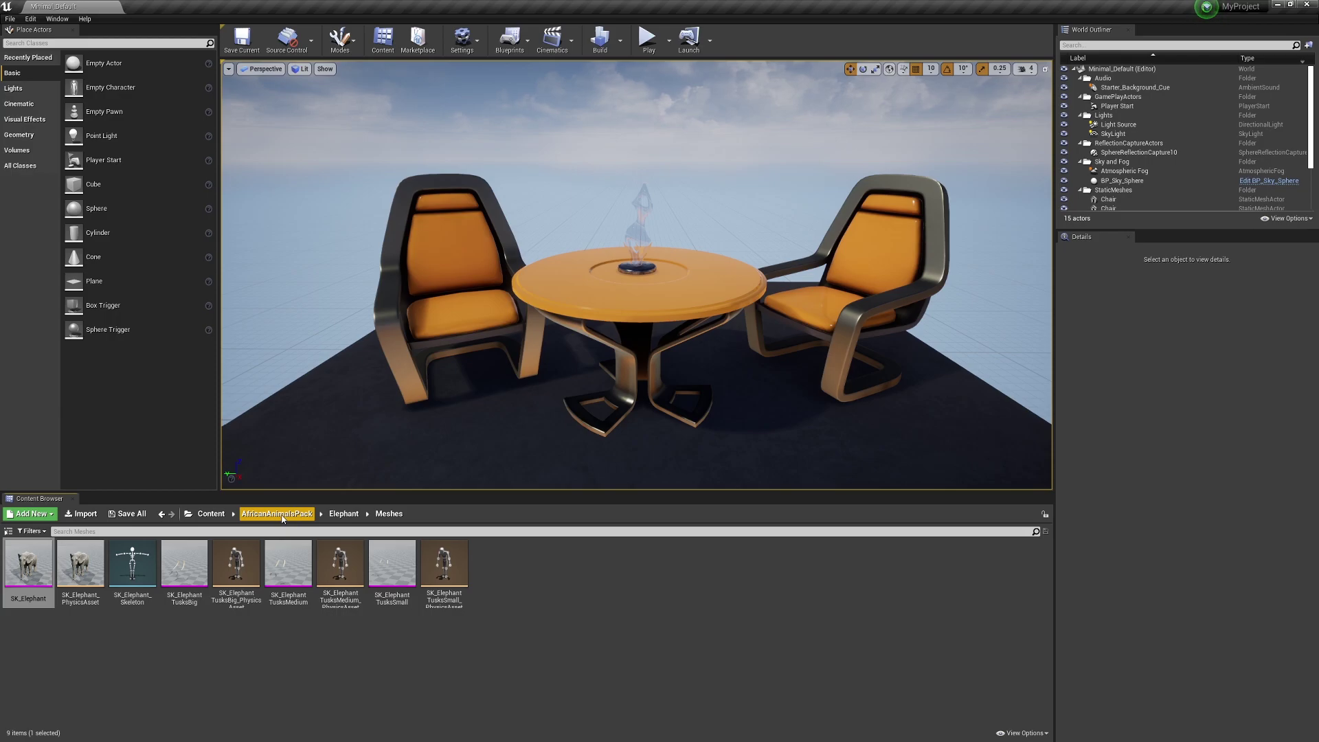
# - Go up to the Elephant folder, open Textures, and check T_Elephant_BaseColor's context menu
pyautogui.click(349, 513)
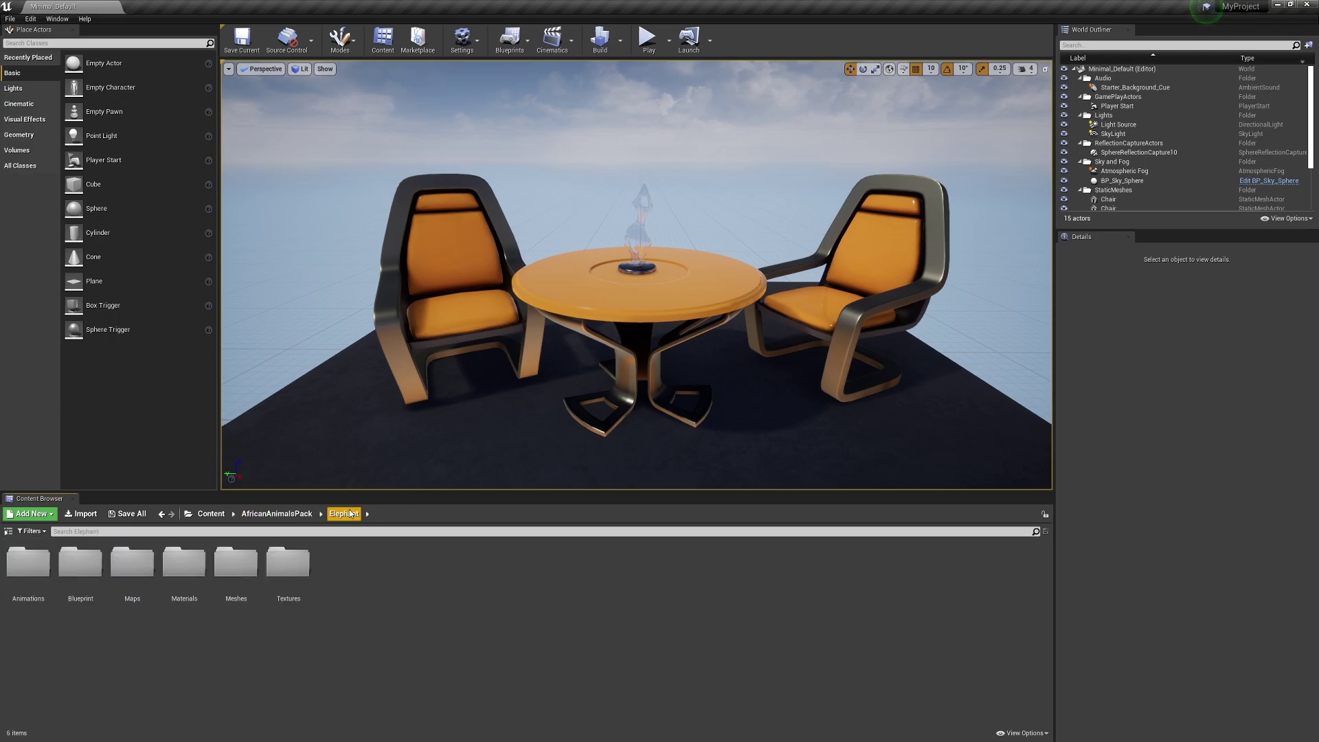
pyautogui.doubleClick(294, 571)
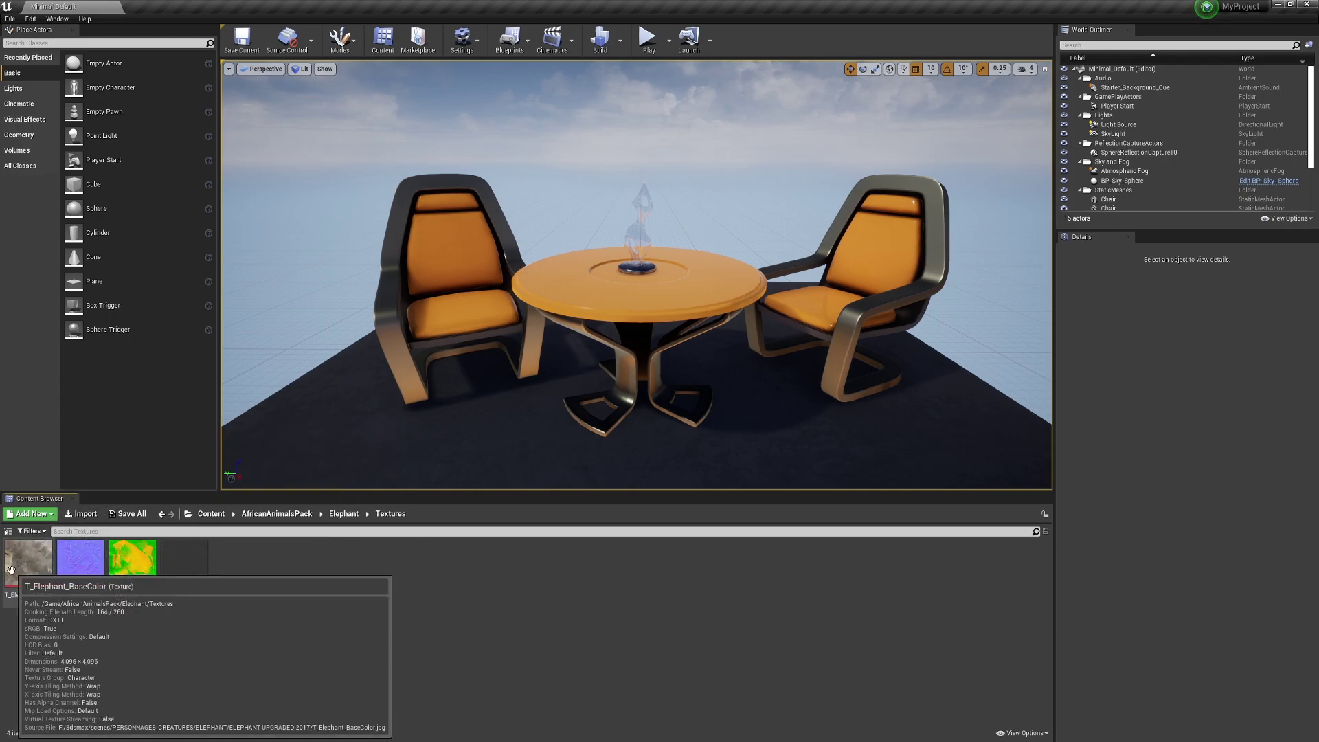
pyautogui.moveTo(196, 578)
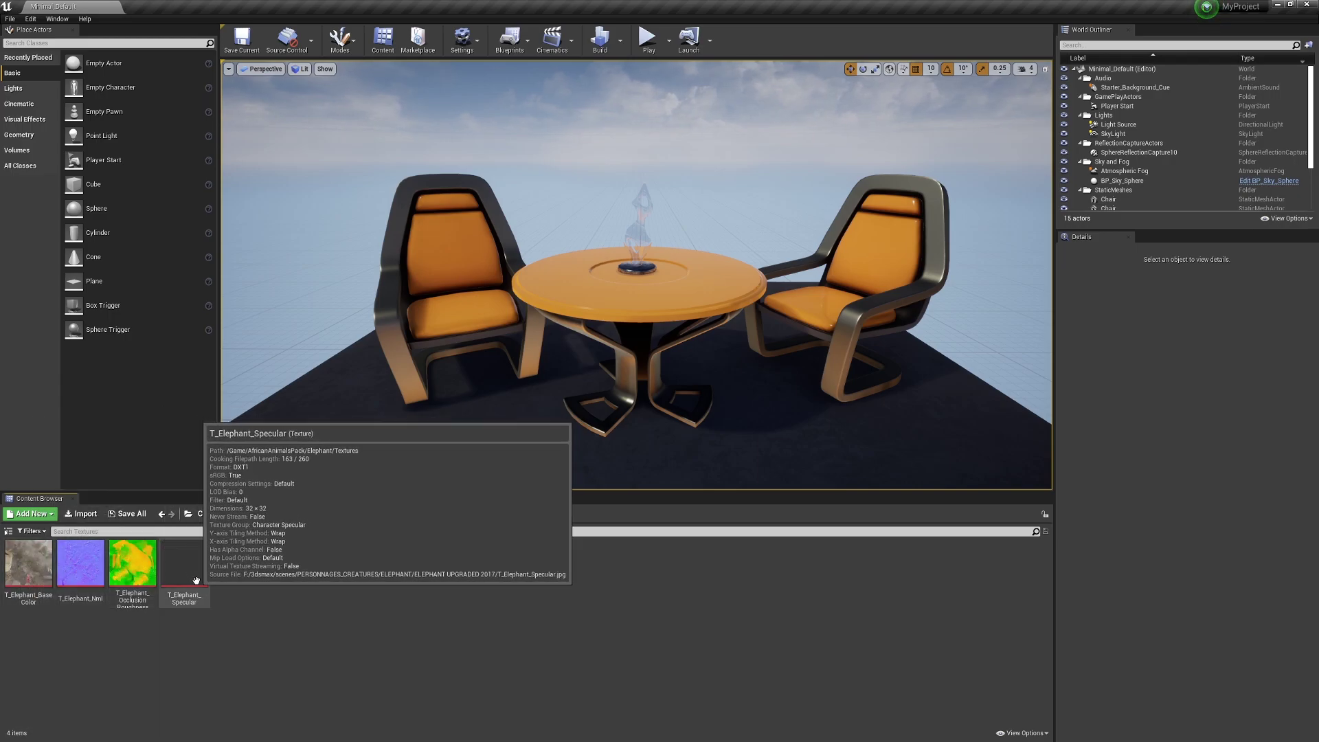
pyautogui.moveTo(35, 571)
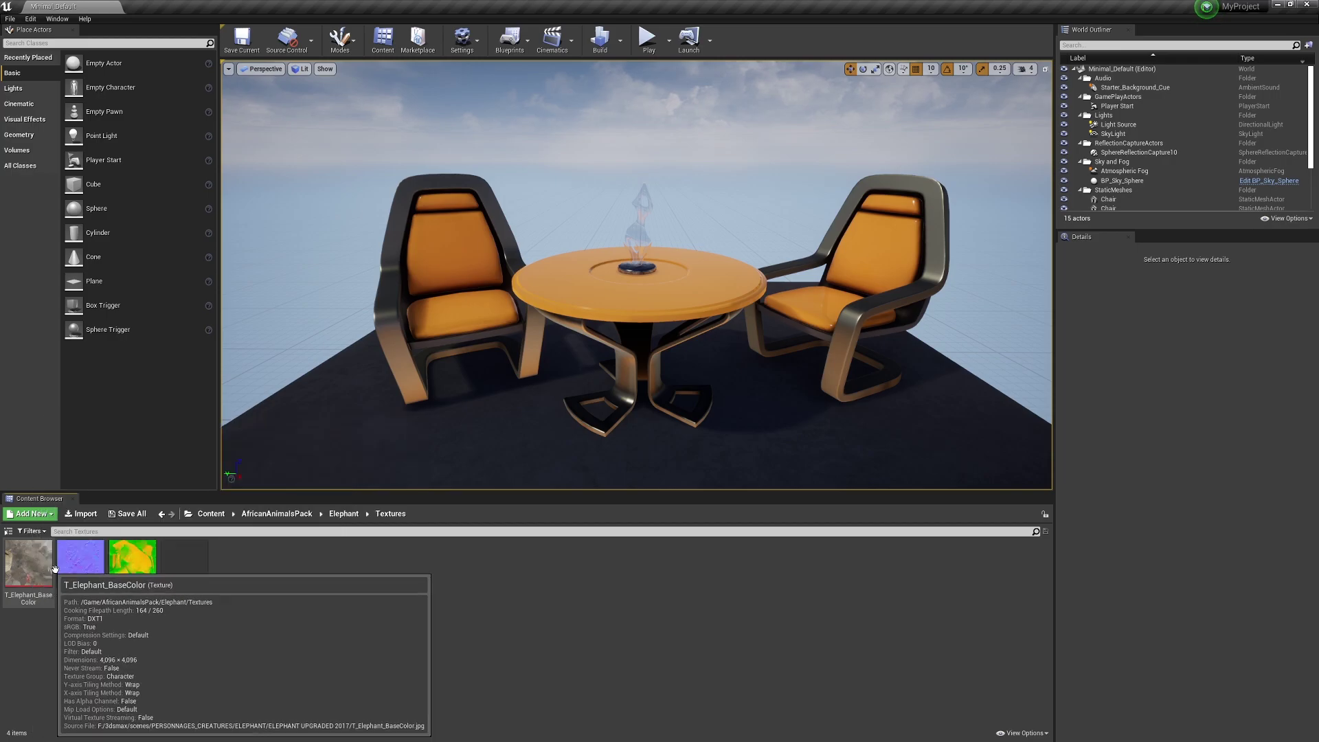
pyautogui.moveTo(90, 574)
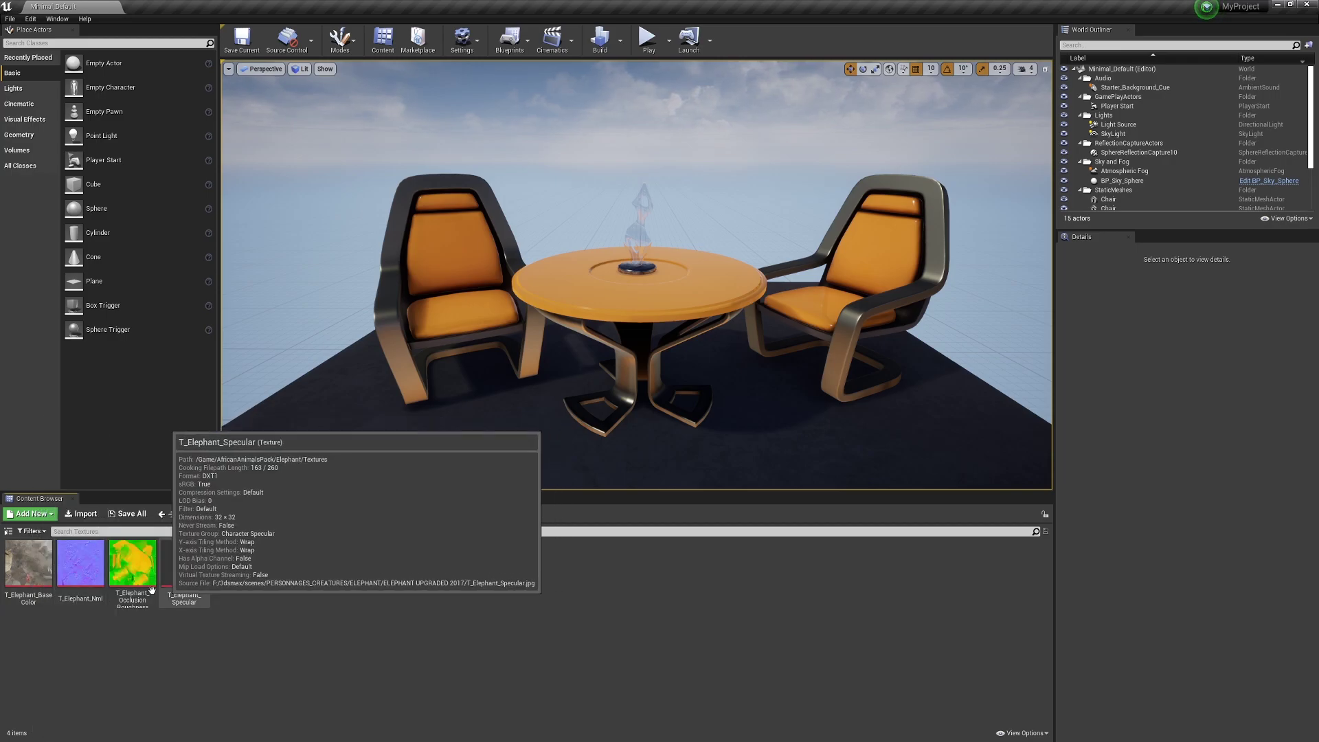
pyautogui.rightClick(39, 569)
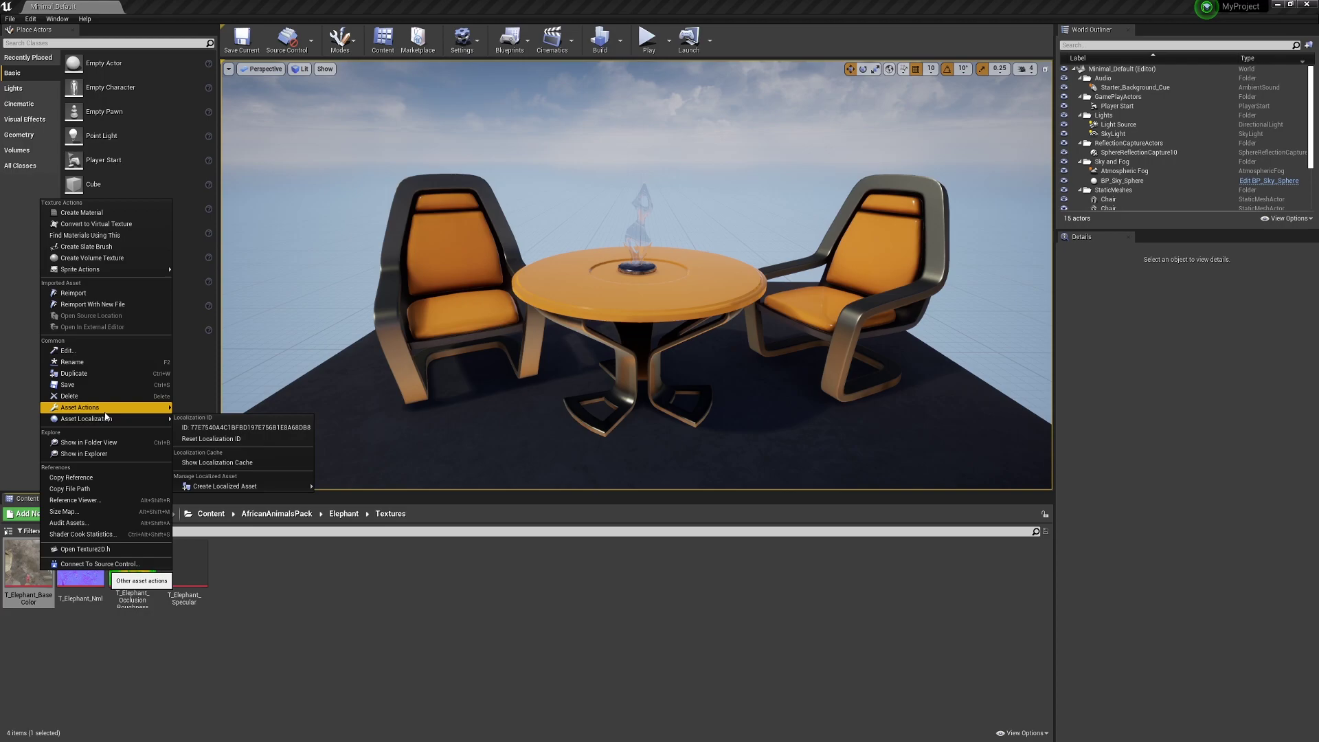
pyautogui.moveTo(138, 408)
pyautogui.click(259, 627)
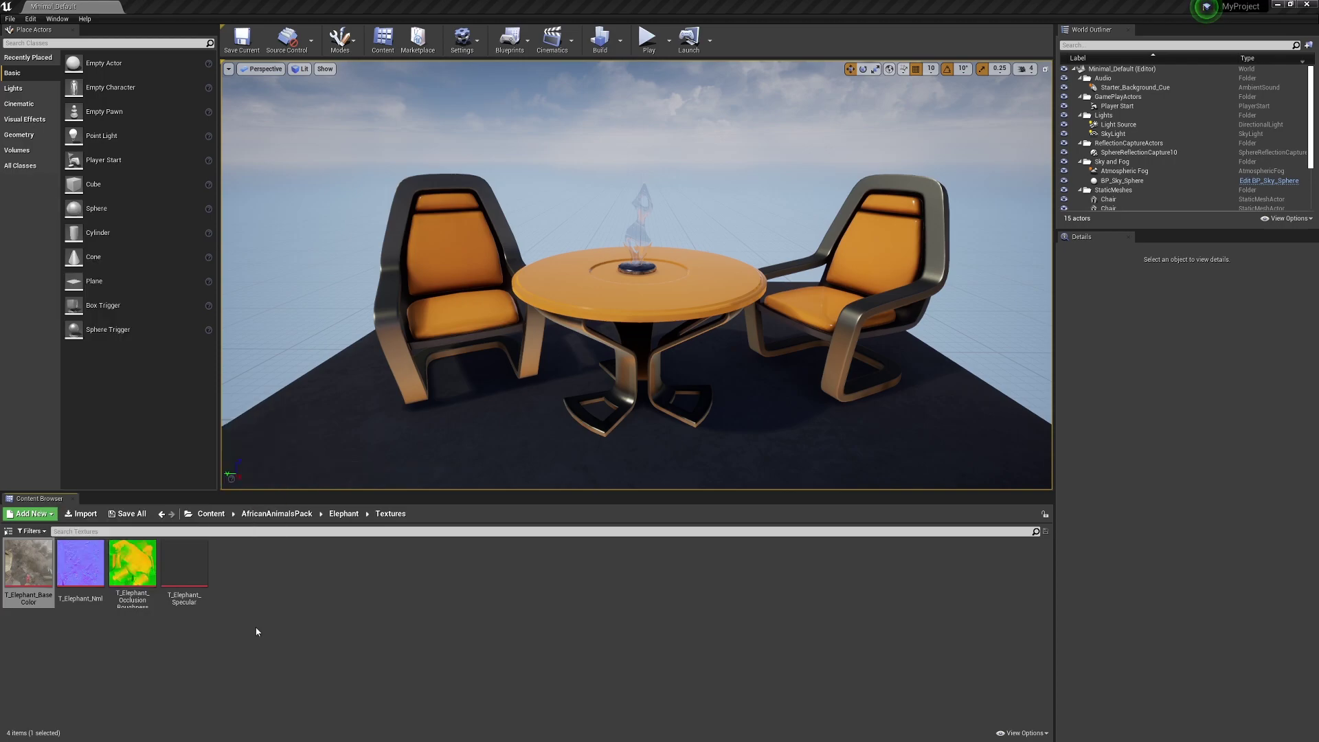
pyautogui.moveTo(141, 568)
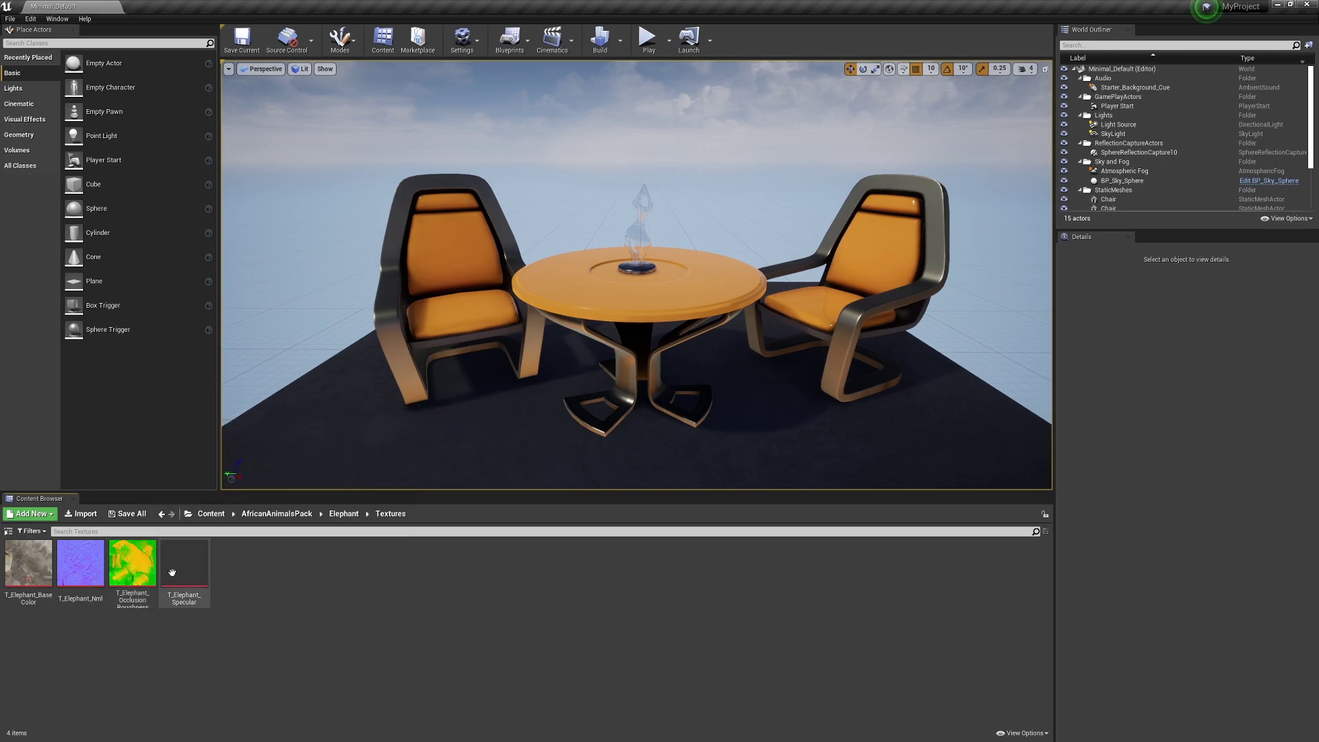
# - Browse back to Elephant > Meshes and open SK_Elephant in its mesh editor
pyautogui.click(289, 516)
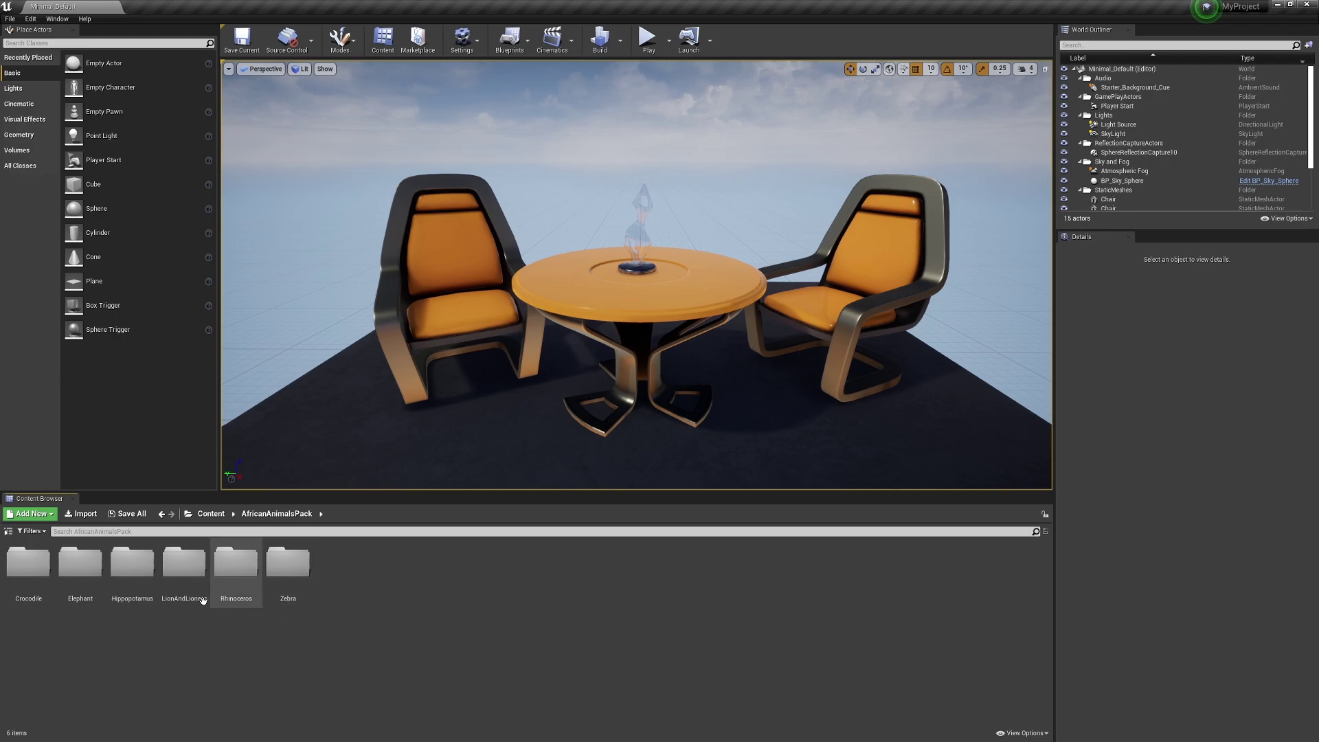
pyautogui.doubleClick(80, 563)
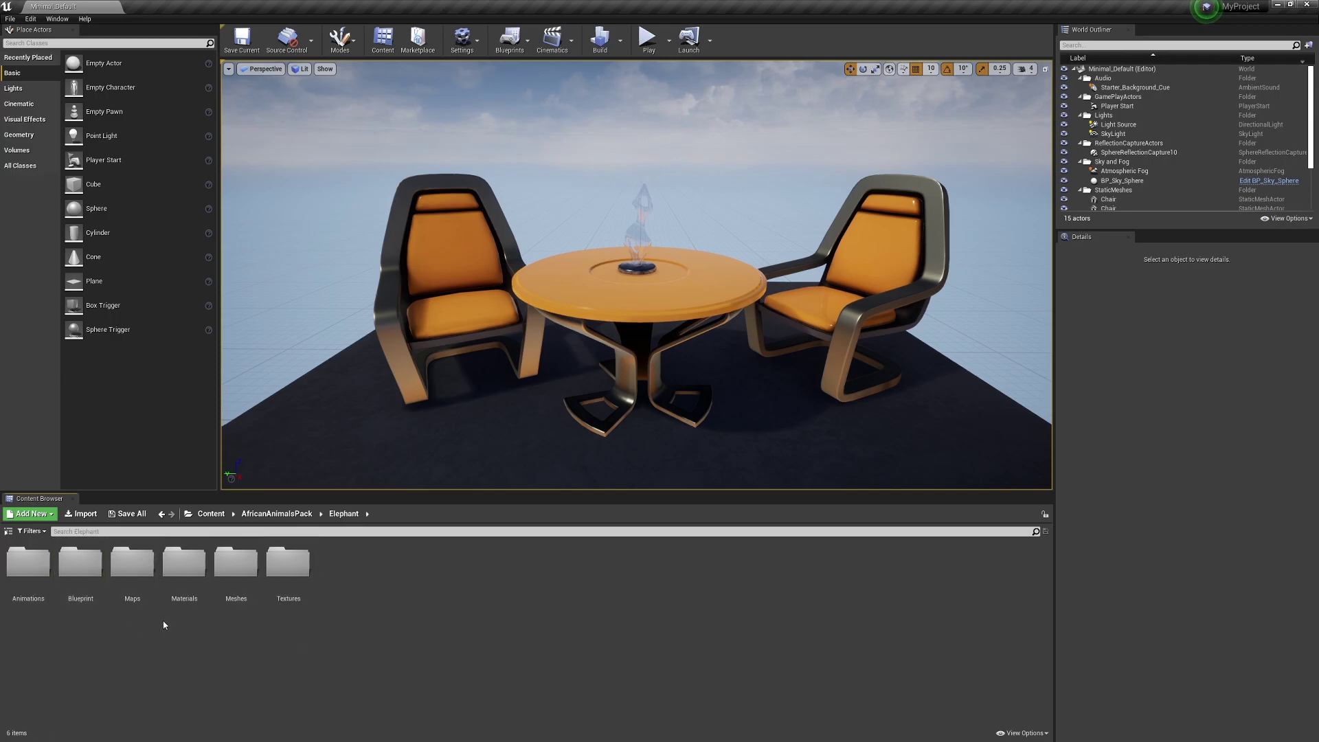
pyautogui.doubleClick(240, 571)
pyautogui.click(38, 574)
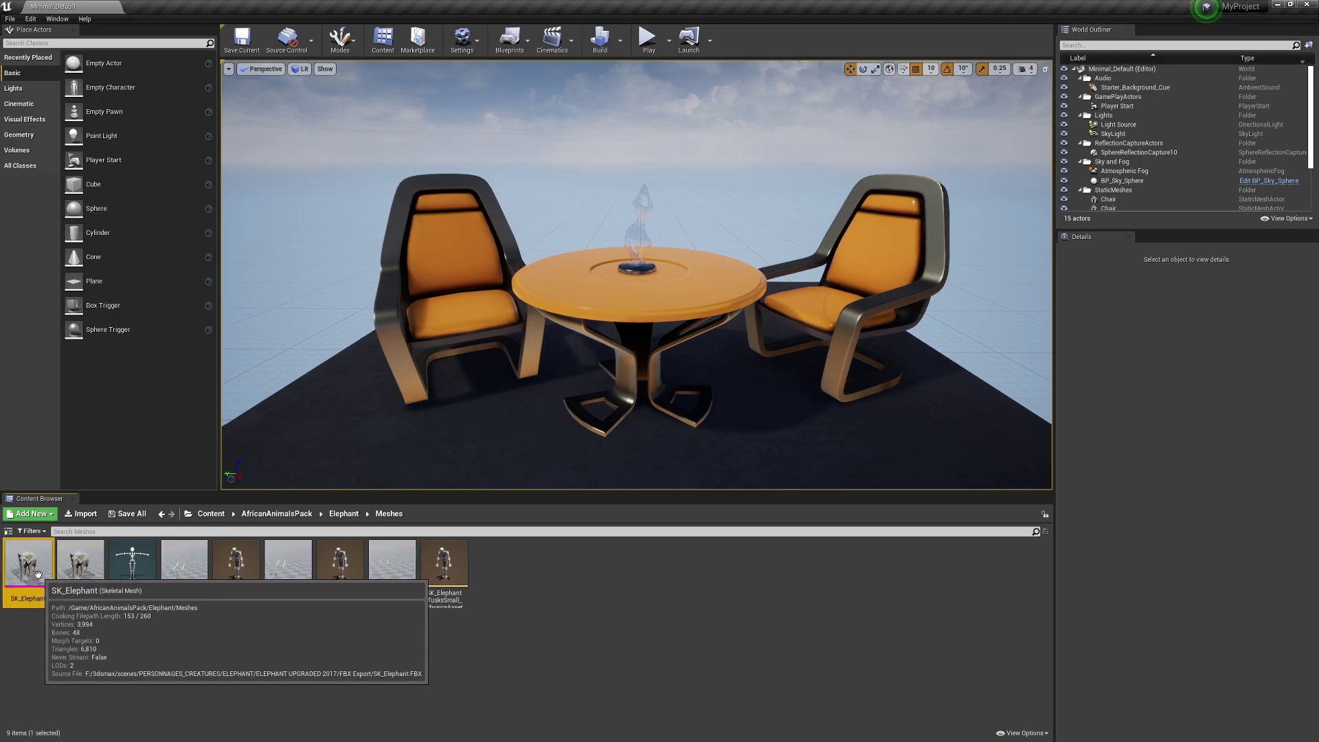
pyautogui.doubleClick(38, 574)
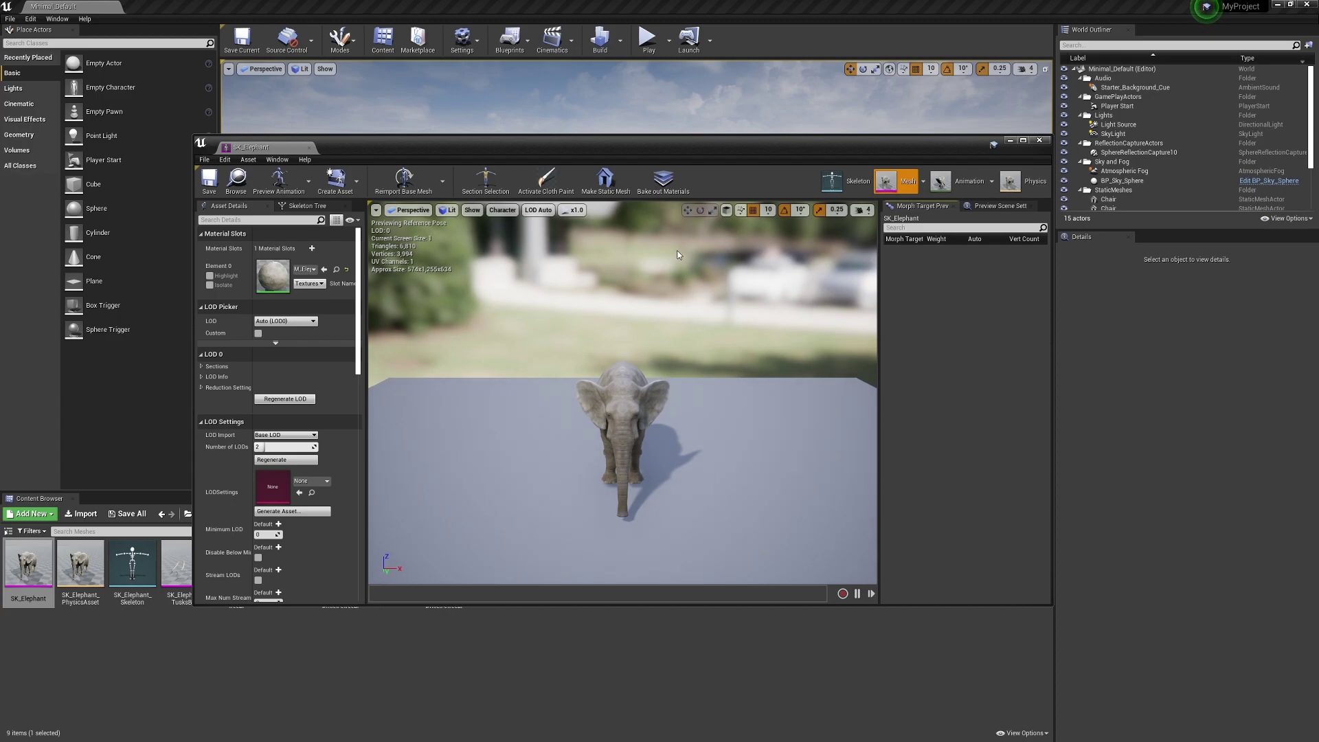
# - In Bake out Materials, set the texture size to 2048×2048
pyautogui.click(663, 180)
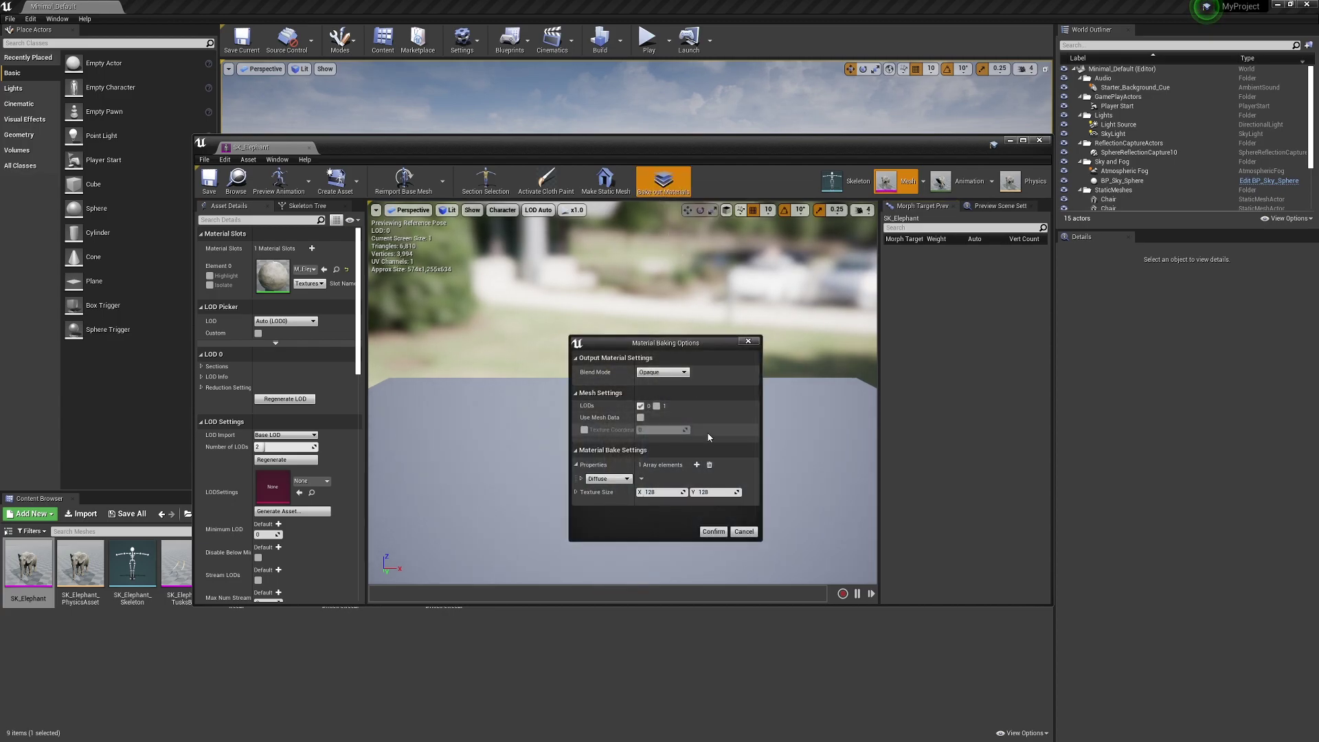
pyautogui.click(660, 492)
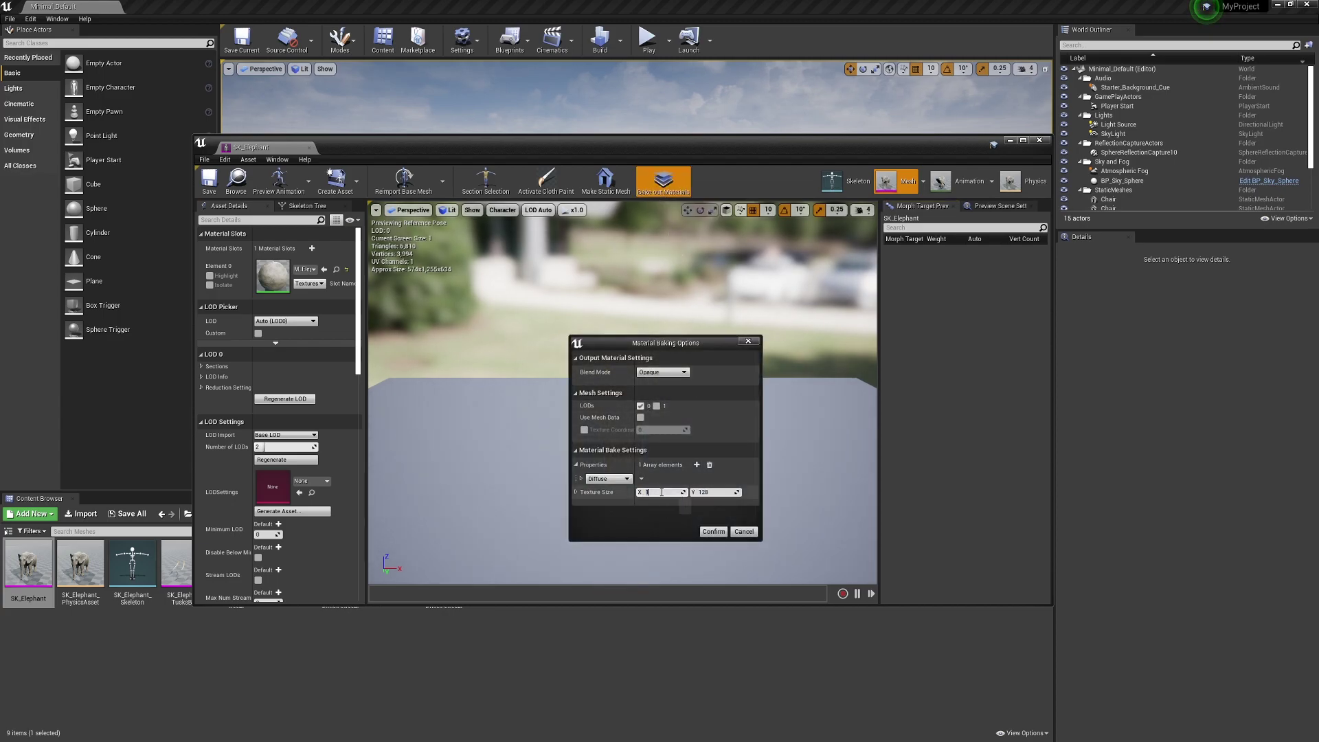
pyautogui.write('1')
pyautogui.write('2048')
pyautogui.press('Tab')
pyautogui.write('203')
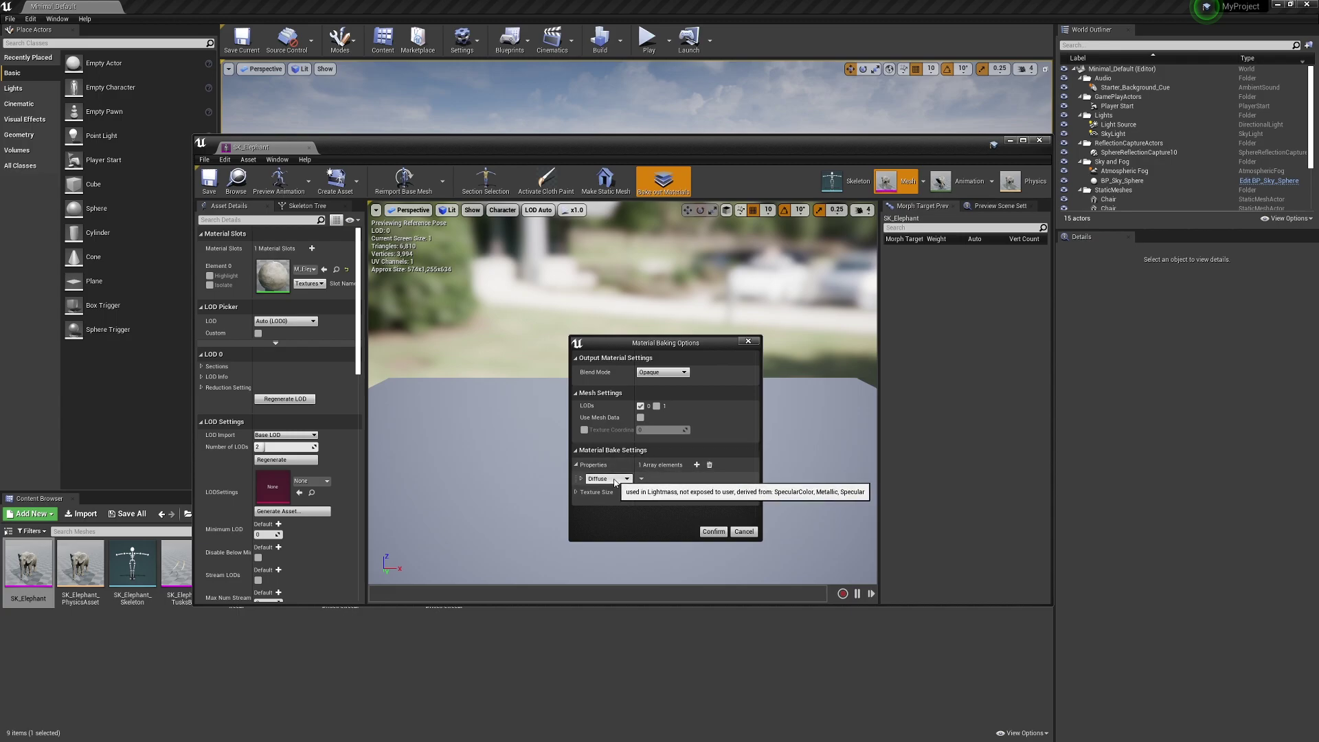
# - Add Roughness, Normal and Ambient Occlusion as baked properties
pyautogui.click(697, 465)
pyautogui.click(613, 492)
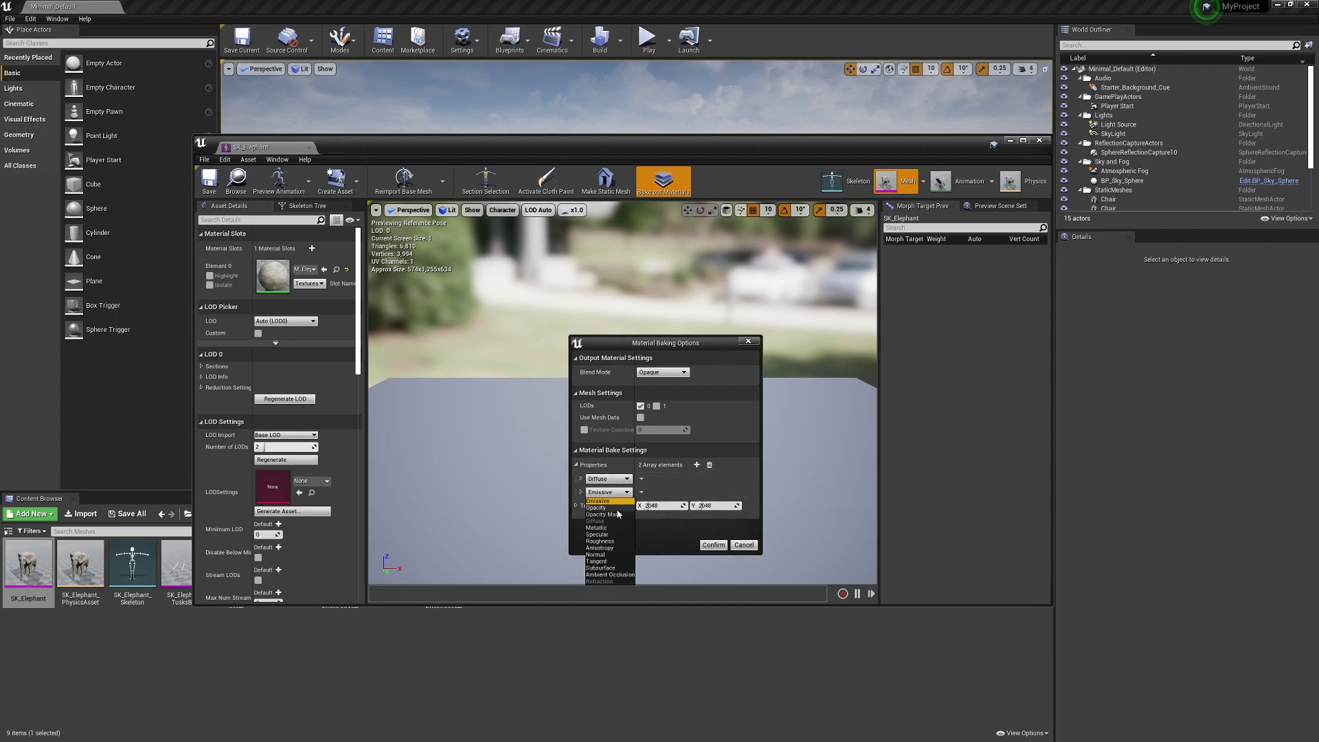
pyautogui.click(600, 541)
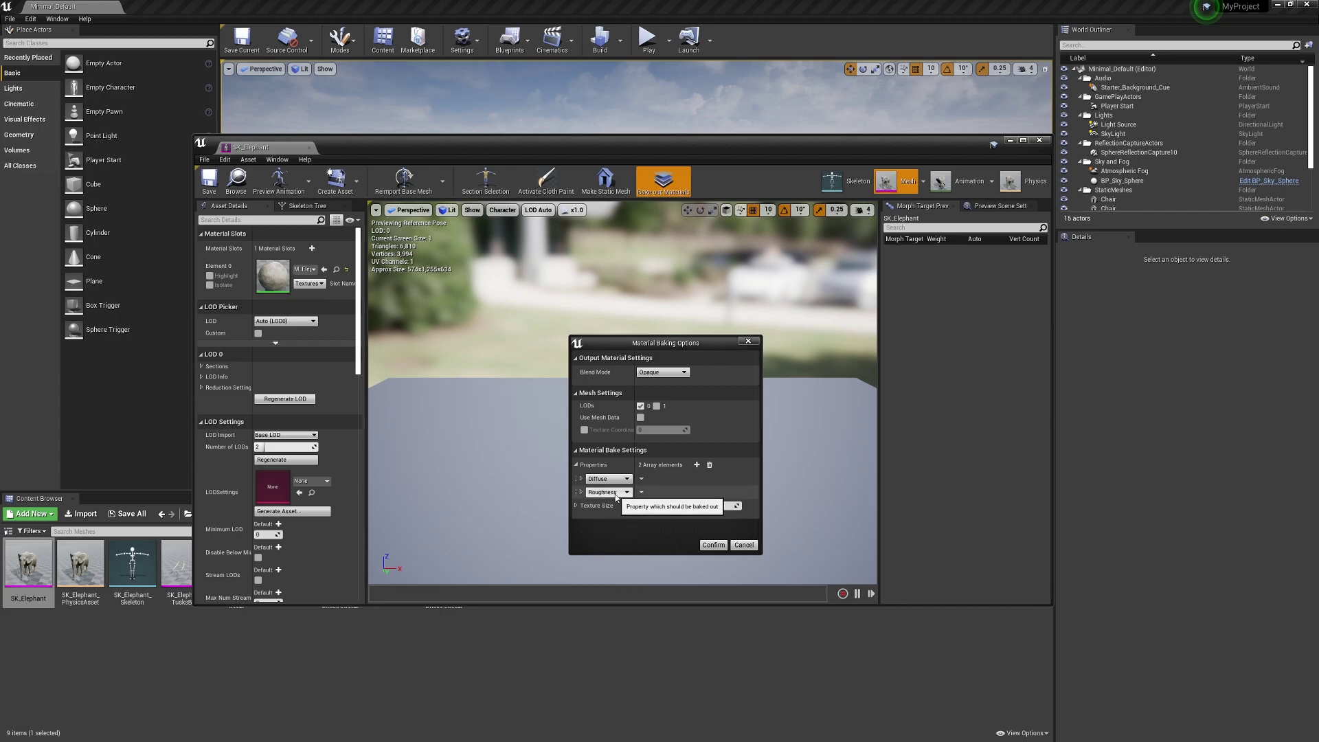
pyautogui.click(696, 465)
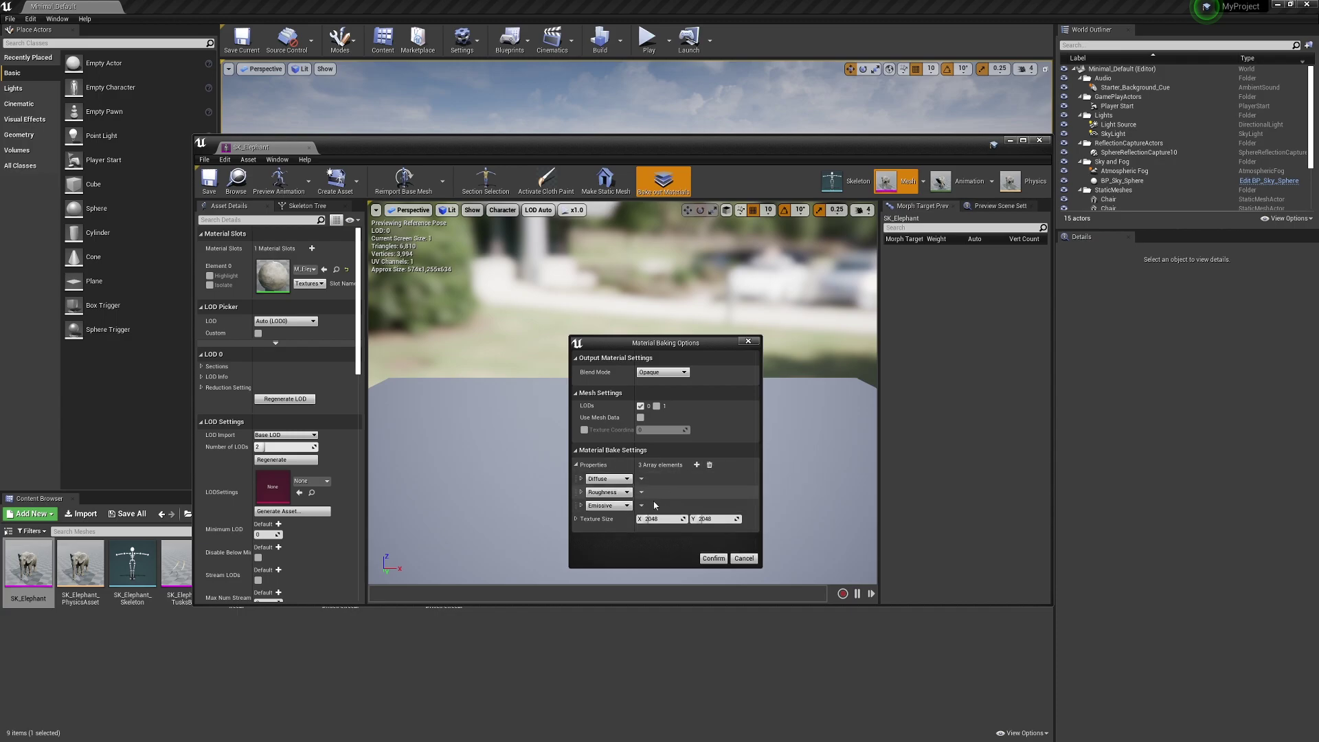
pyautogui.click(626, 507)
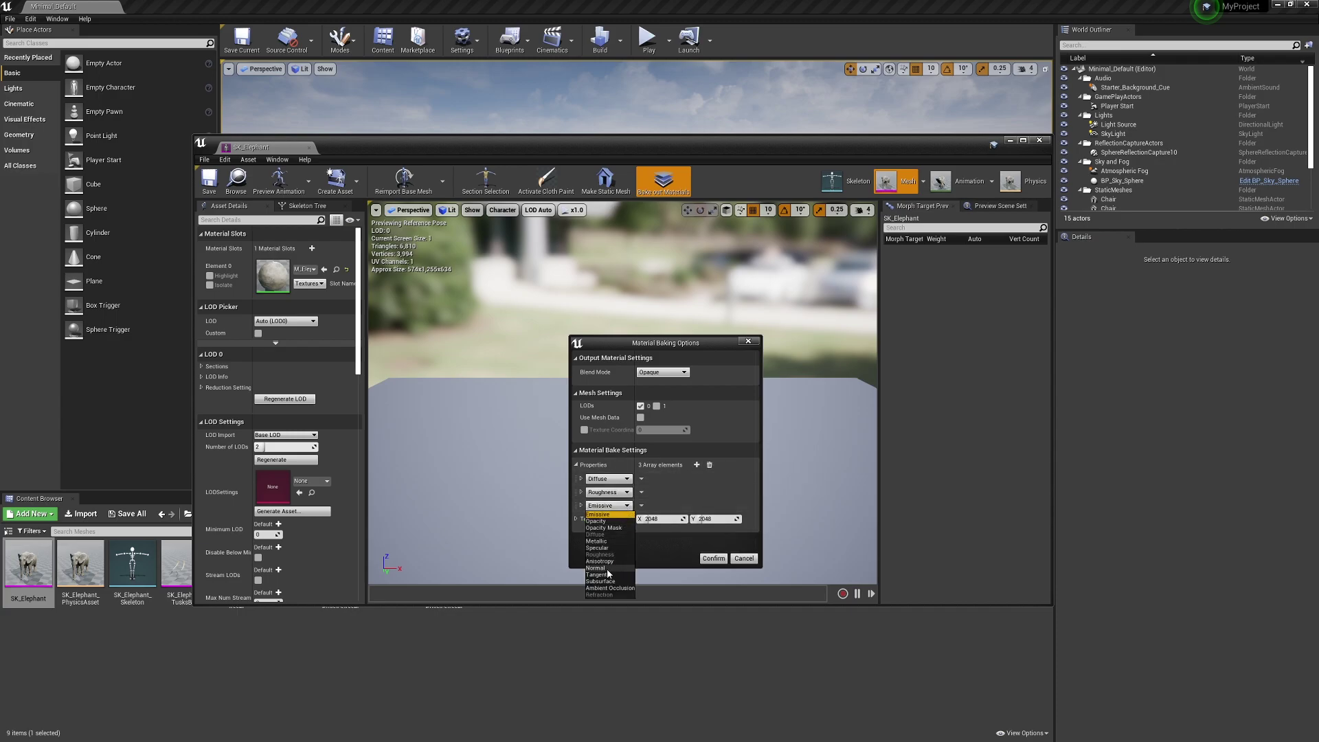
pyautogui.click(607, 569)
pyautogui.click(697, 464)
pyautogui.click(624, 518)
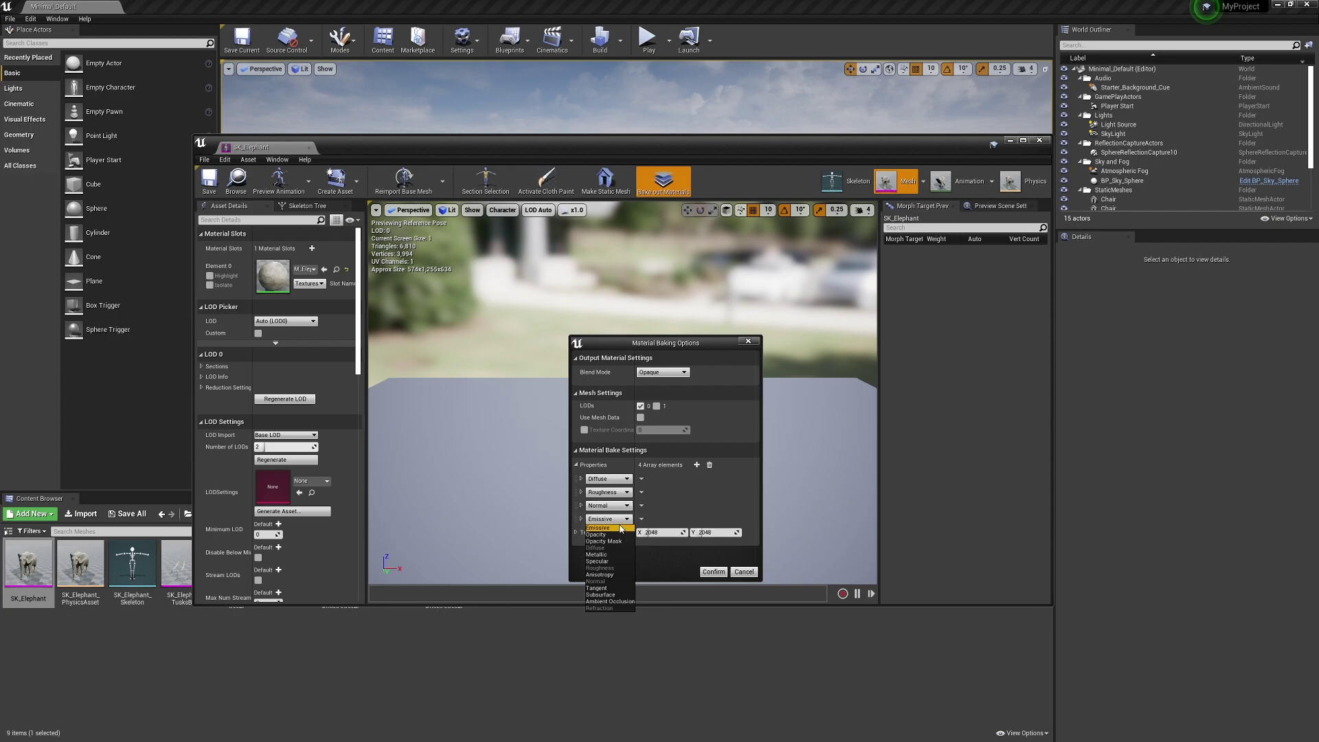
pyautogui.click(610, 601)
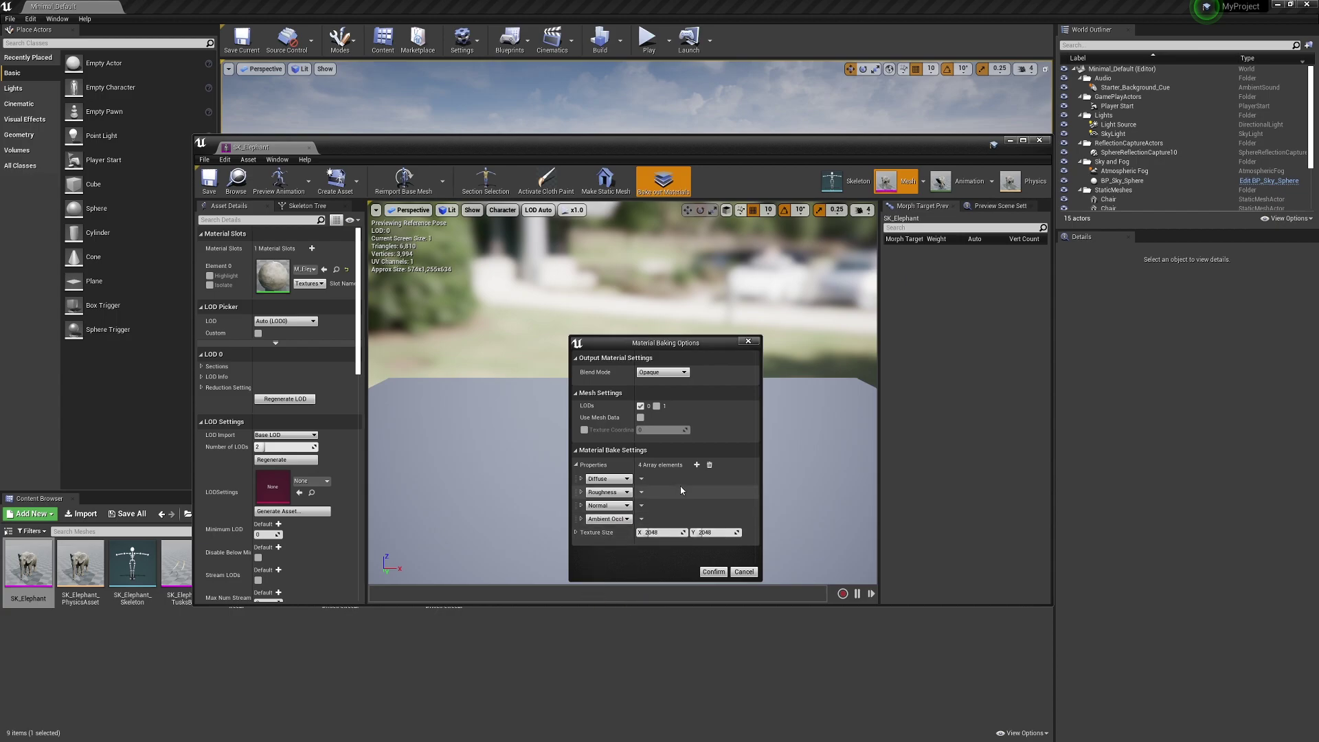
# - Add Metallic and Emissive properties, then confirm to start the bake
pyautogui.click(695, 464)
pyautogui.click(626, 532)
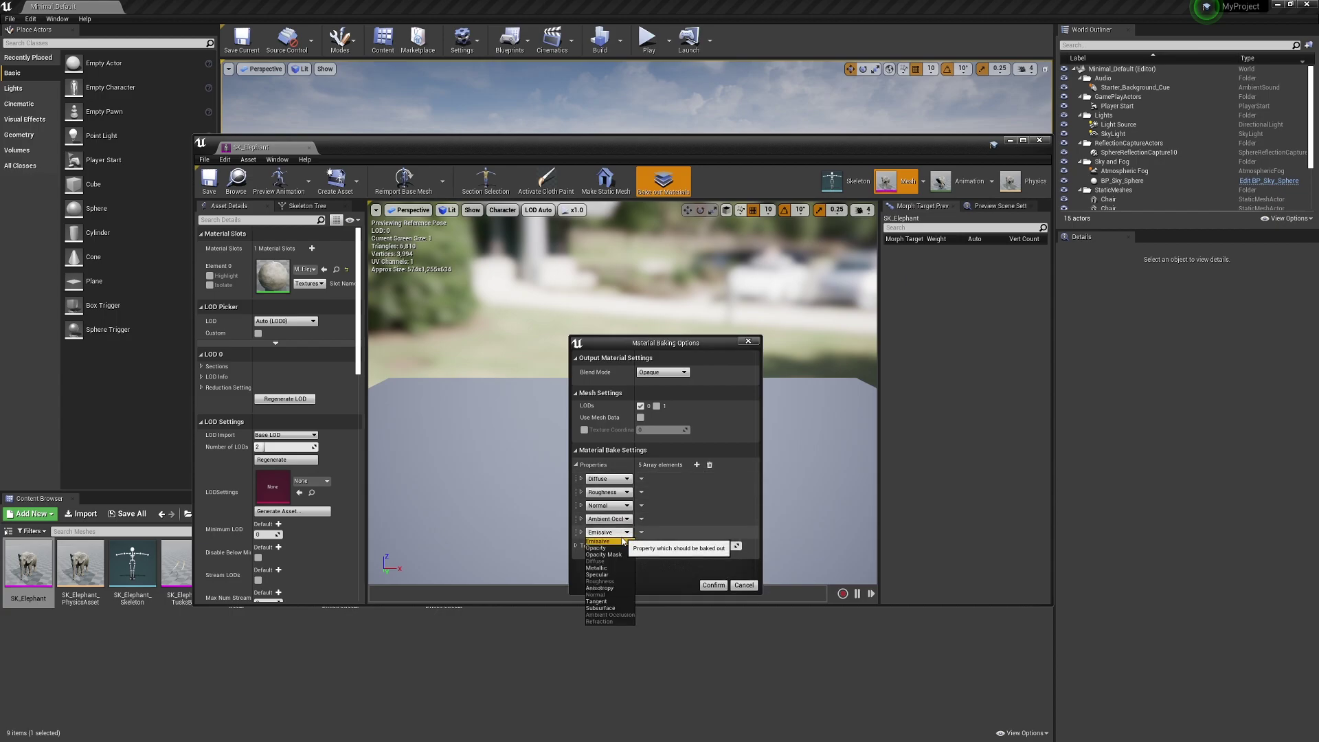
pyautogui.click(618, 568)
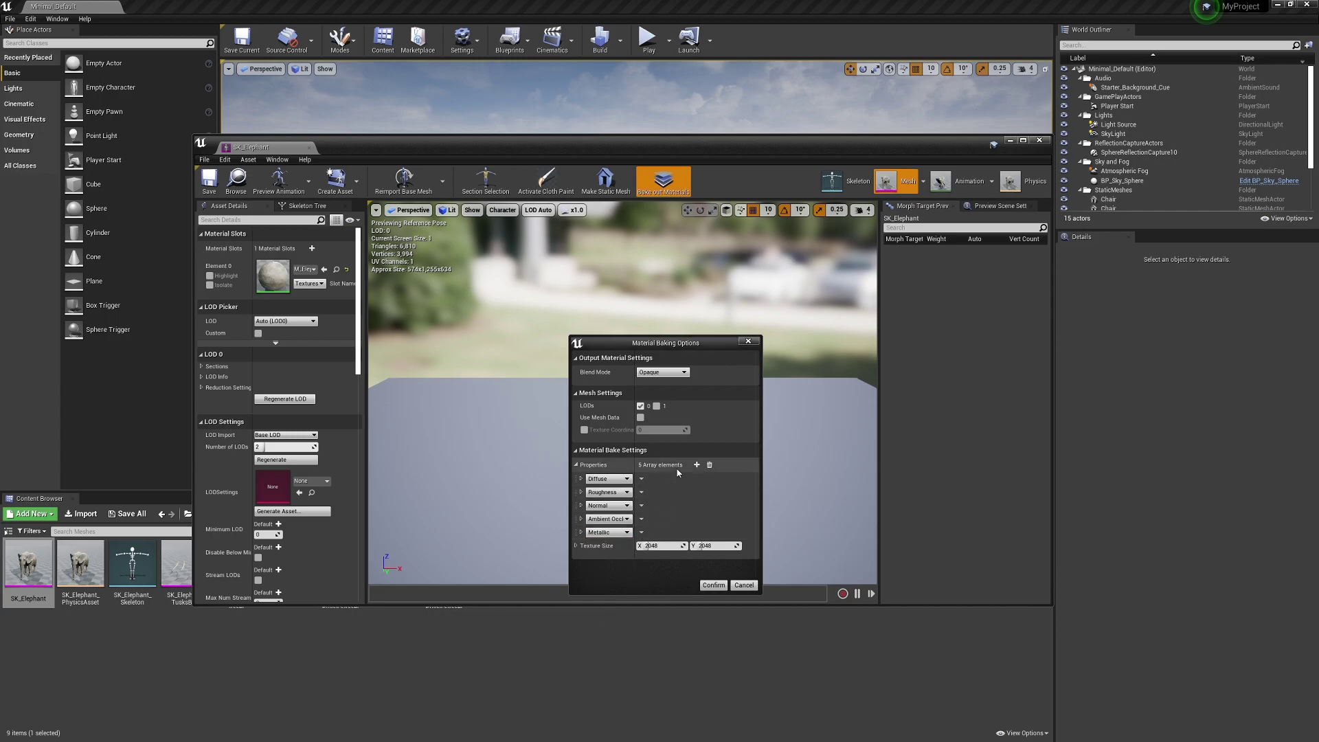
pyautogui.click(695, 464)
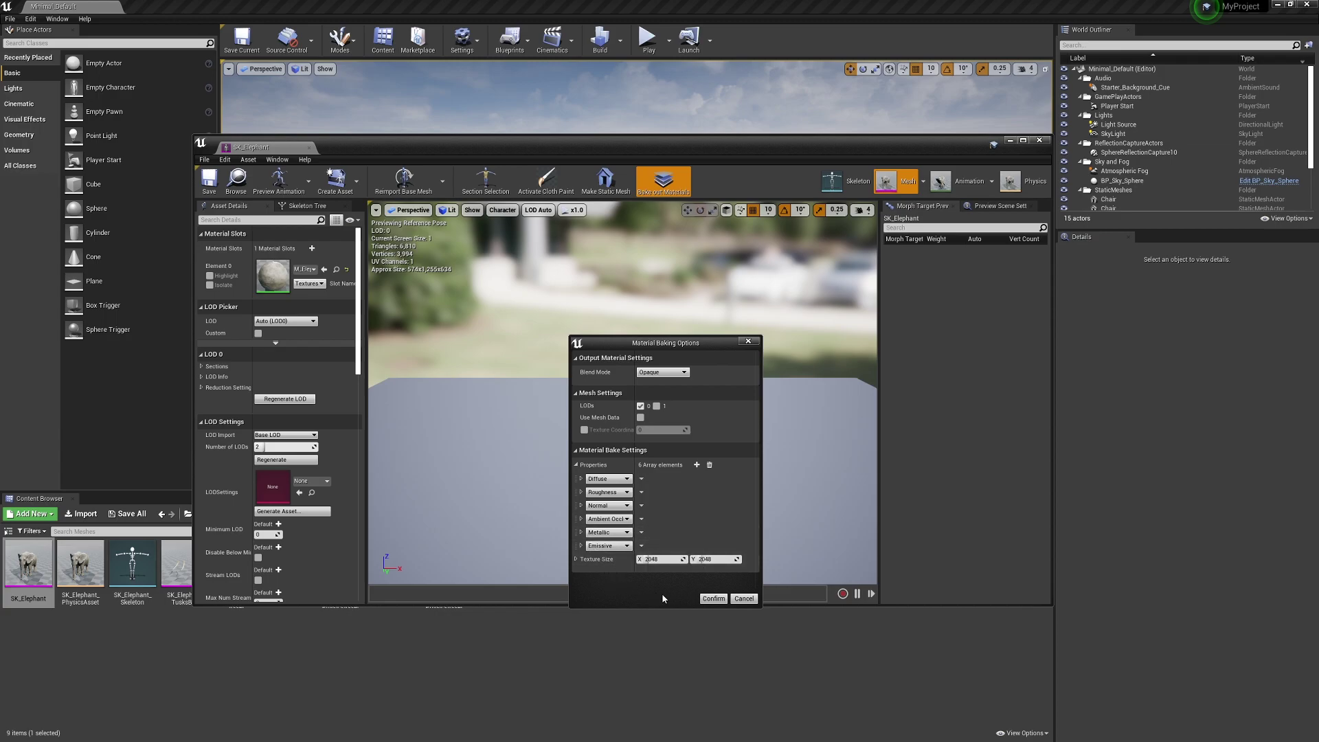
pyautogui.click(719, 600)
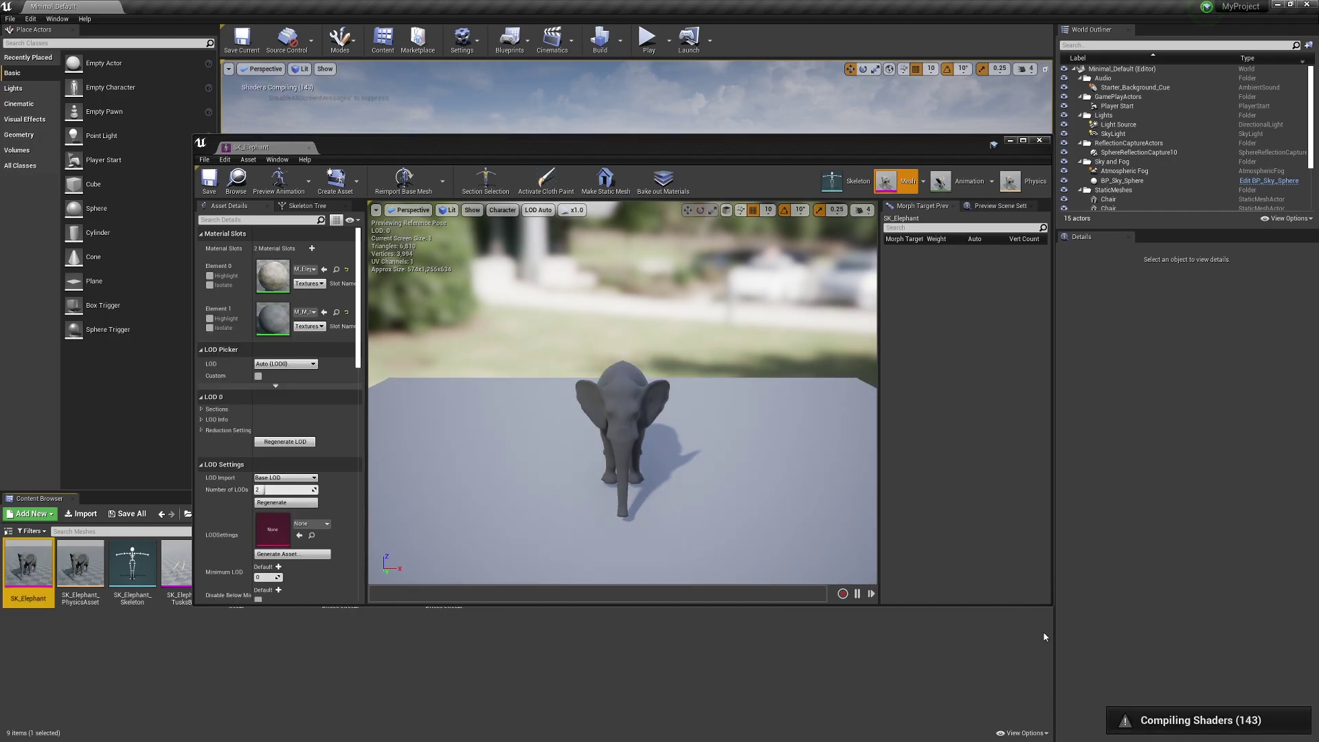
# - Close the mesh editor and reopen Elephant > Meshes to see the baked textures
pyautogui.click(1039, 141)
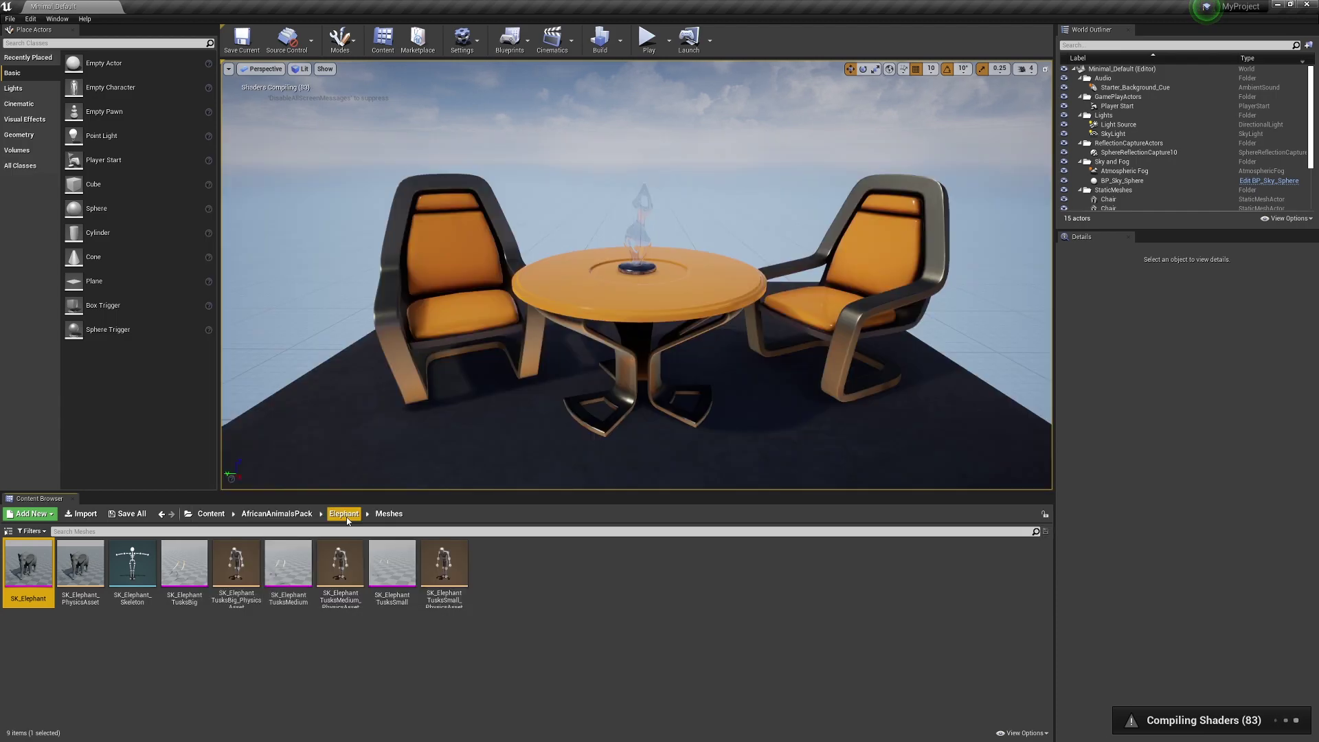
pyautogui.click(345, 514)
pyautogui.doubleClick(236, 563)
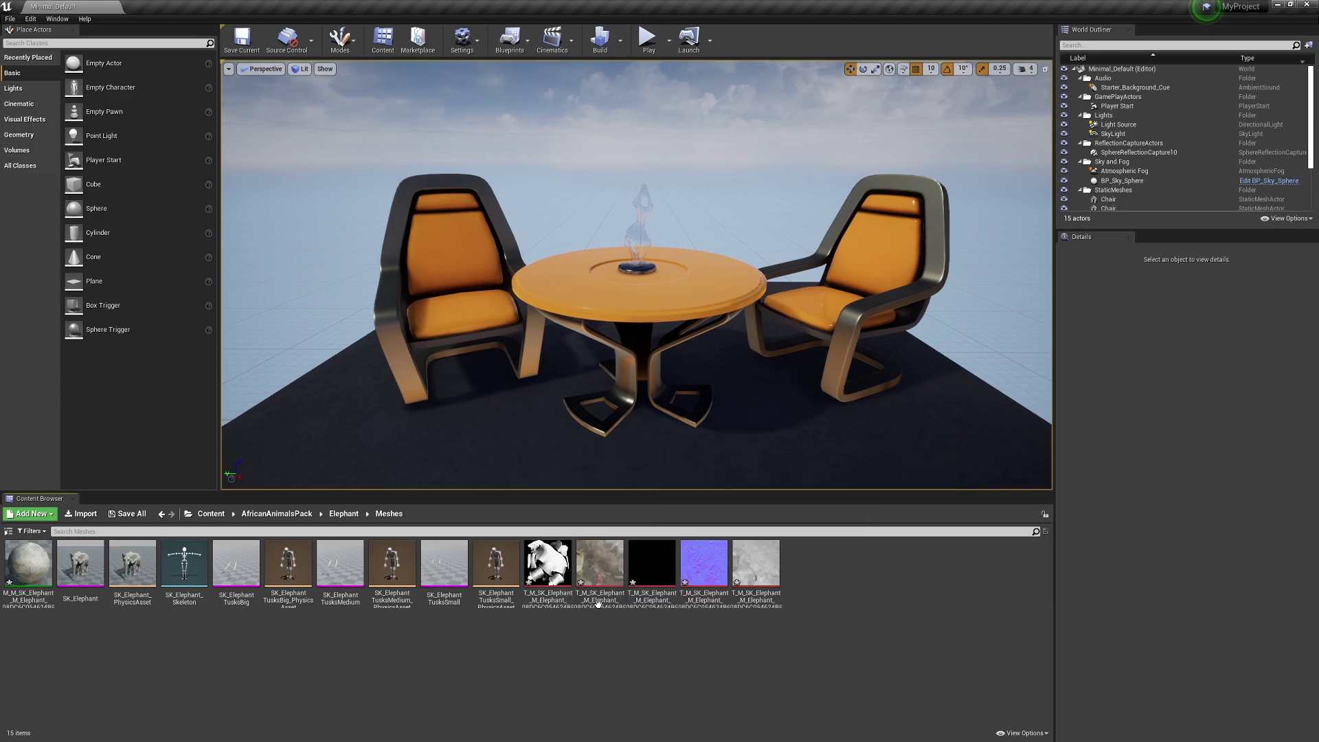
# - Export the baked AmbientOcclusion texture through Asset Actions > Export
pyautogui.moveTo(557, 568)
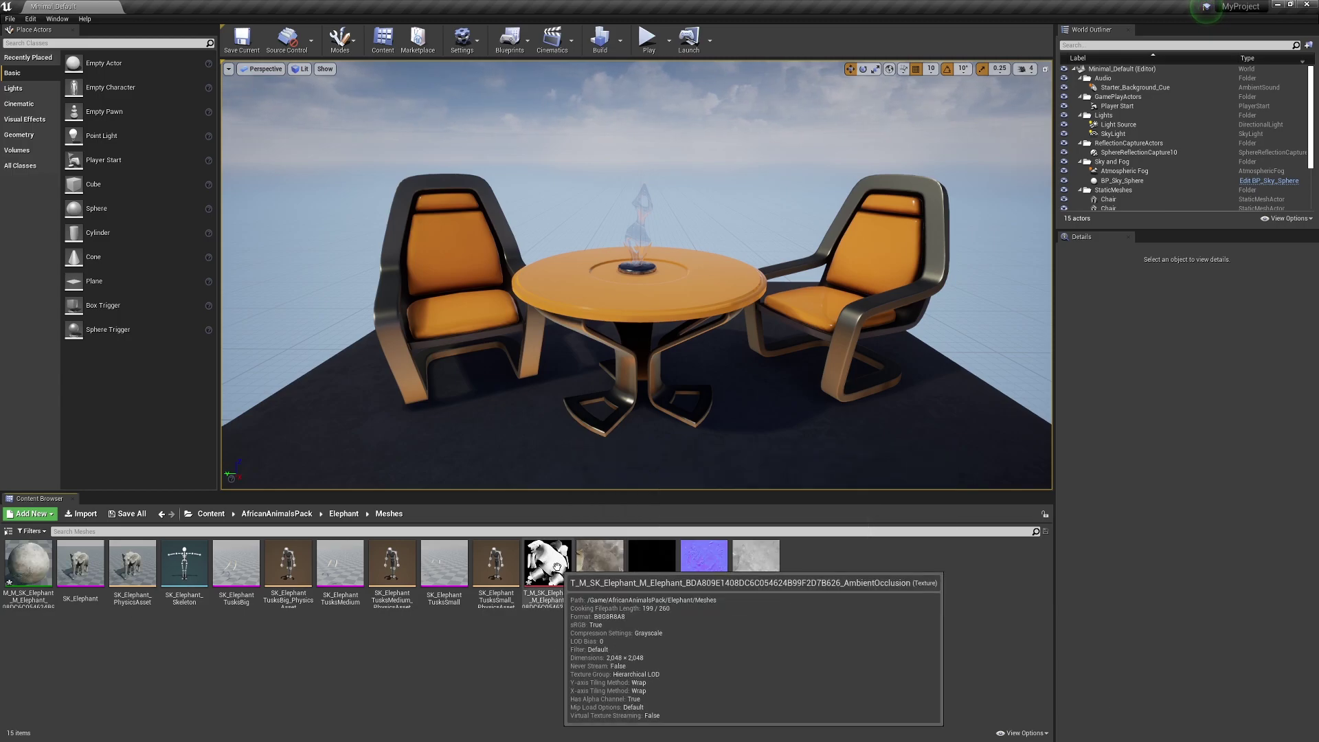
pyautogui.moveTo(608, 564)
pyautogui.moveTo(660, 573)
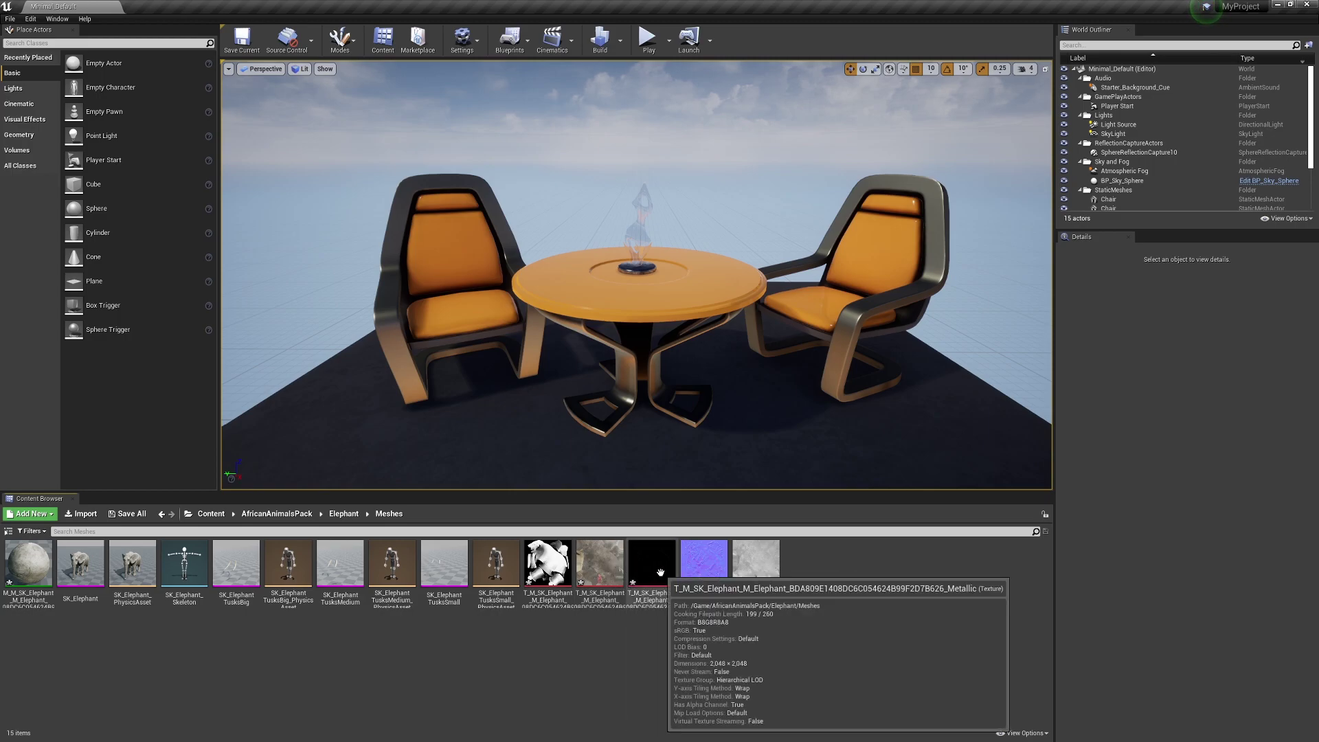
pyautogui.moveTo(744, 575)
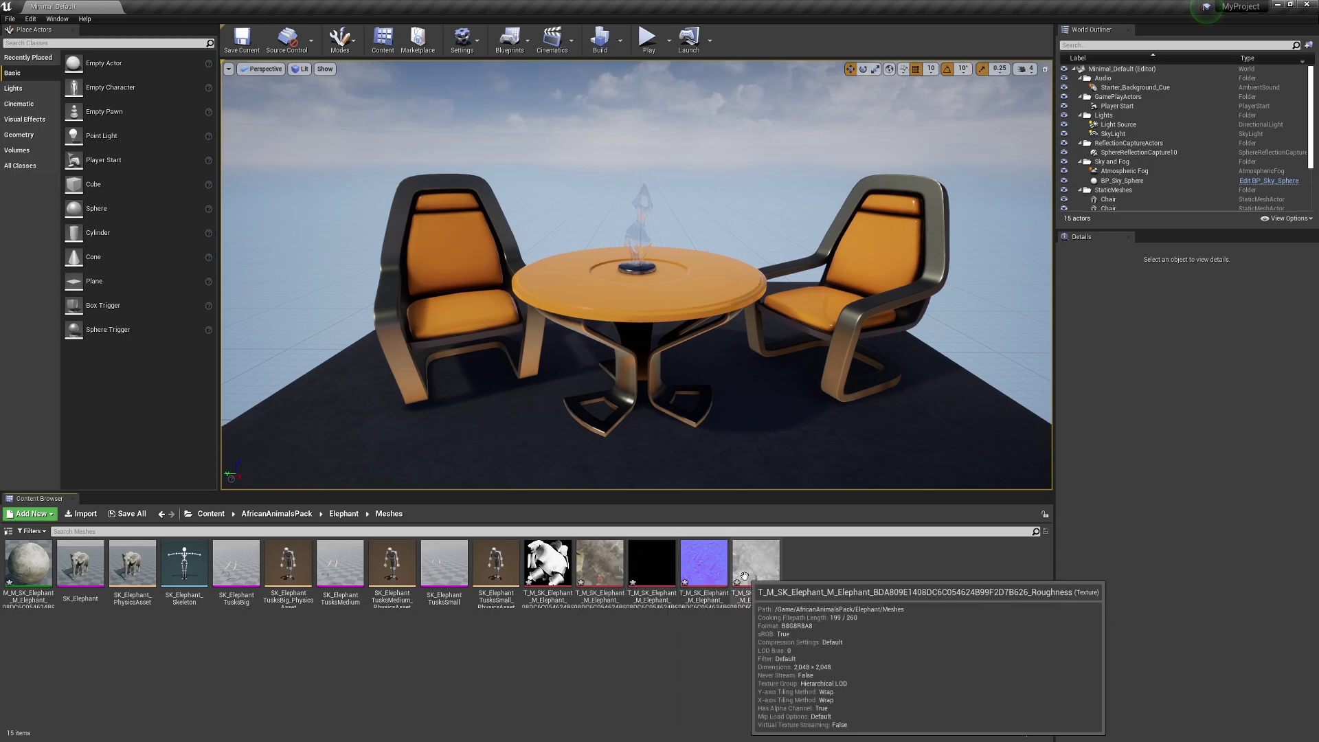
pyautogui.moveTo(657, 566)
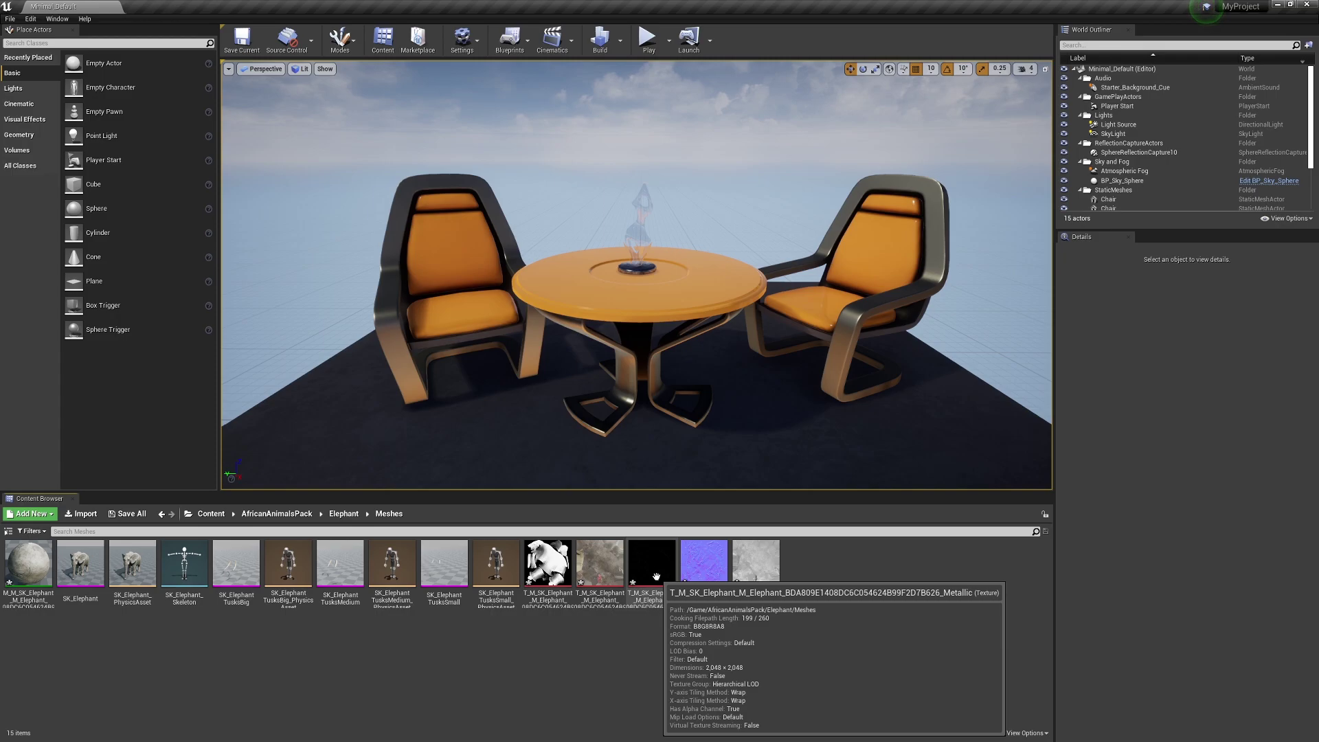
pyautogui.moveTo(755, 575)
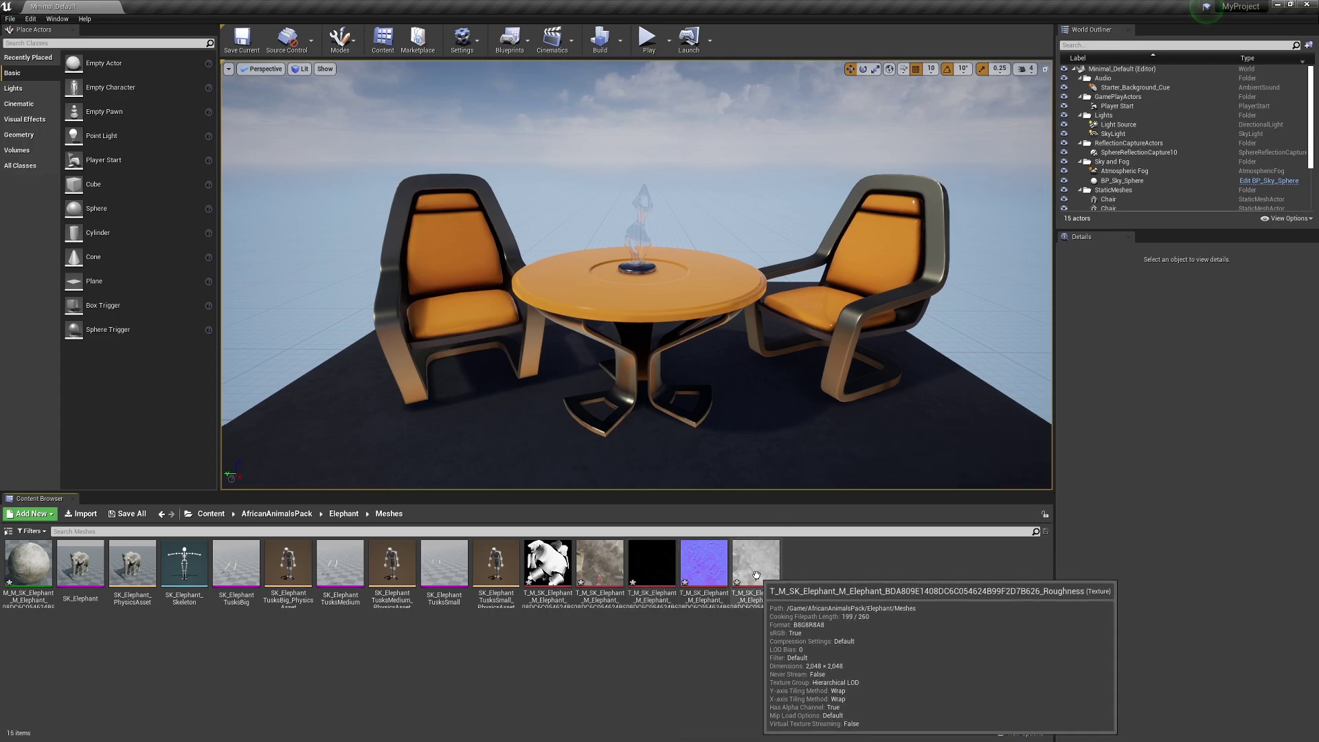
pyautogui.moveTo(546, 569)
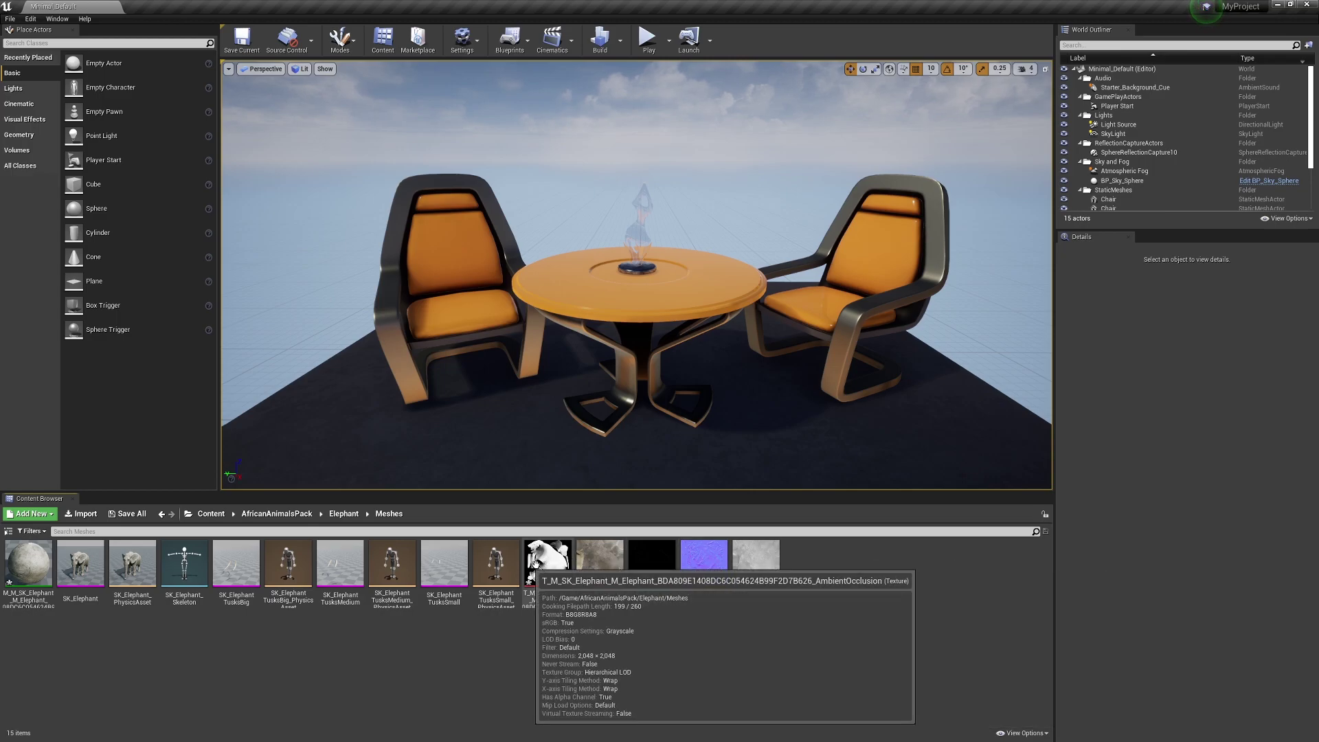
pyautogui.rightClick(549, 564)
pyautogui.moveTo(618, 403)
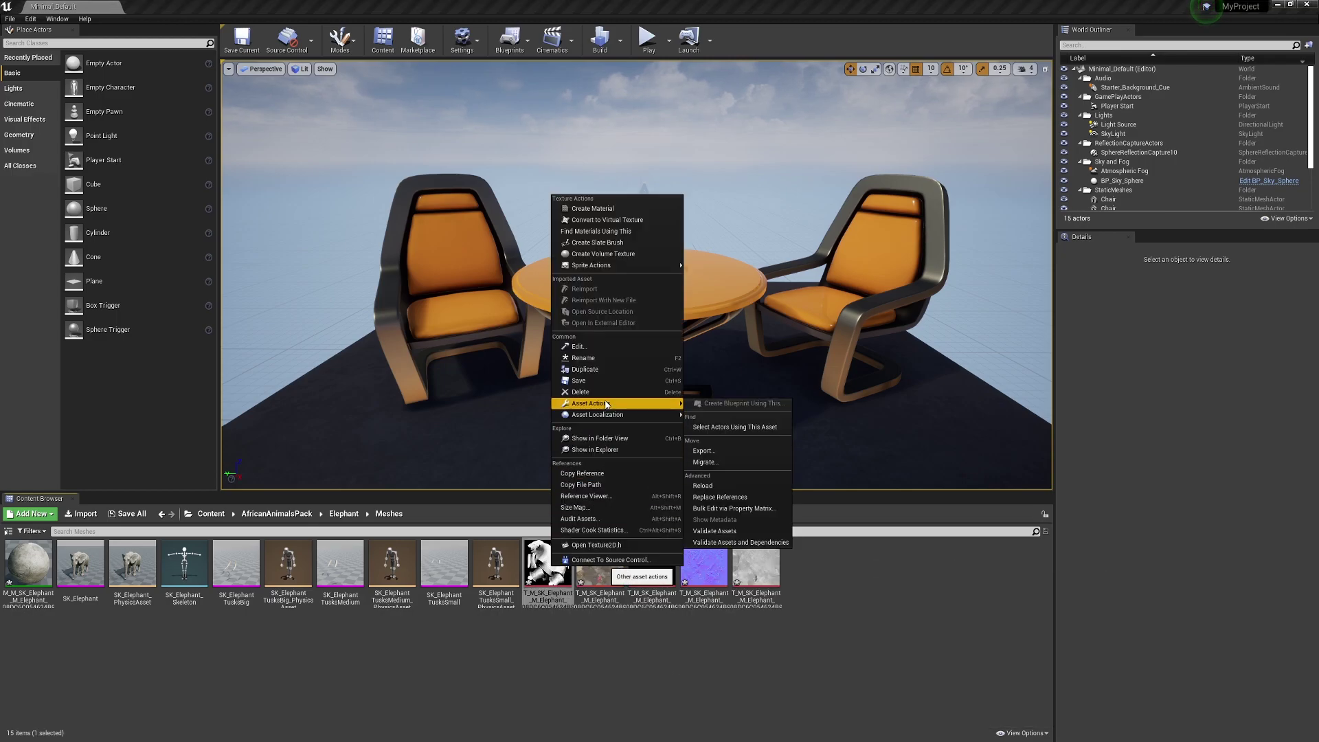
pyautogui.click(704, 451)
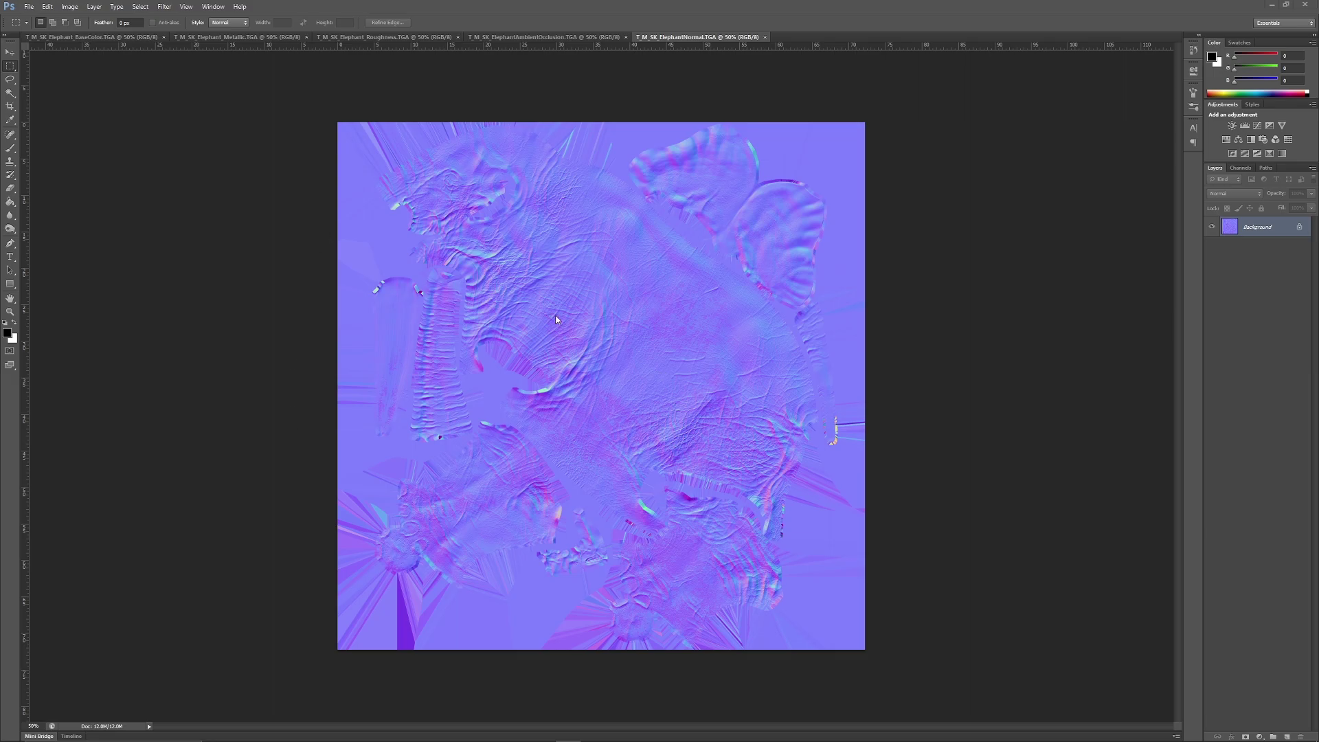
# - Close the Normal, AmbientOcclusion and BaseColor documents, keeping Metallic and Roughness open
pyautogui.click(765, 37)
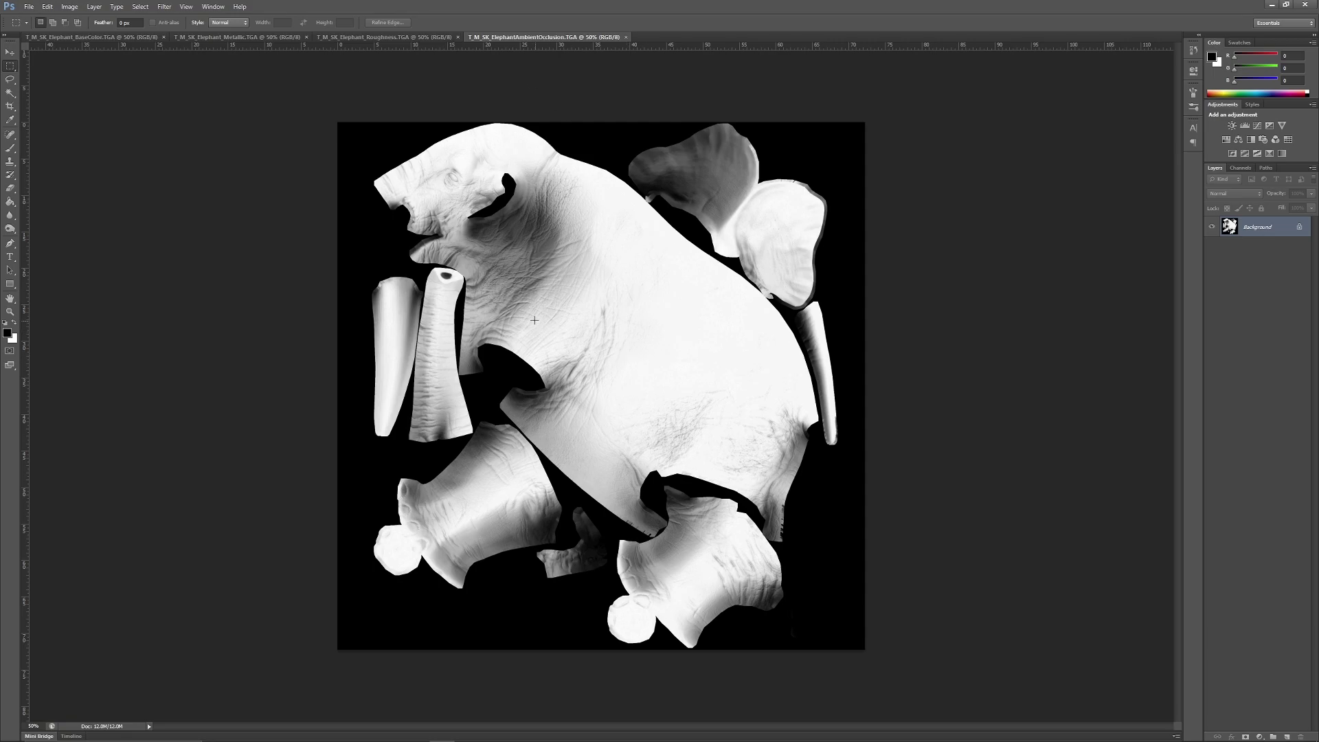
pyautogui.click(625, 37)
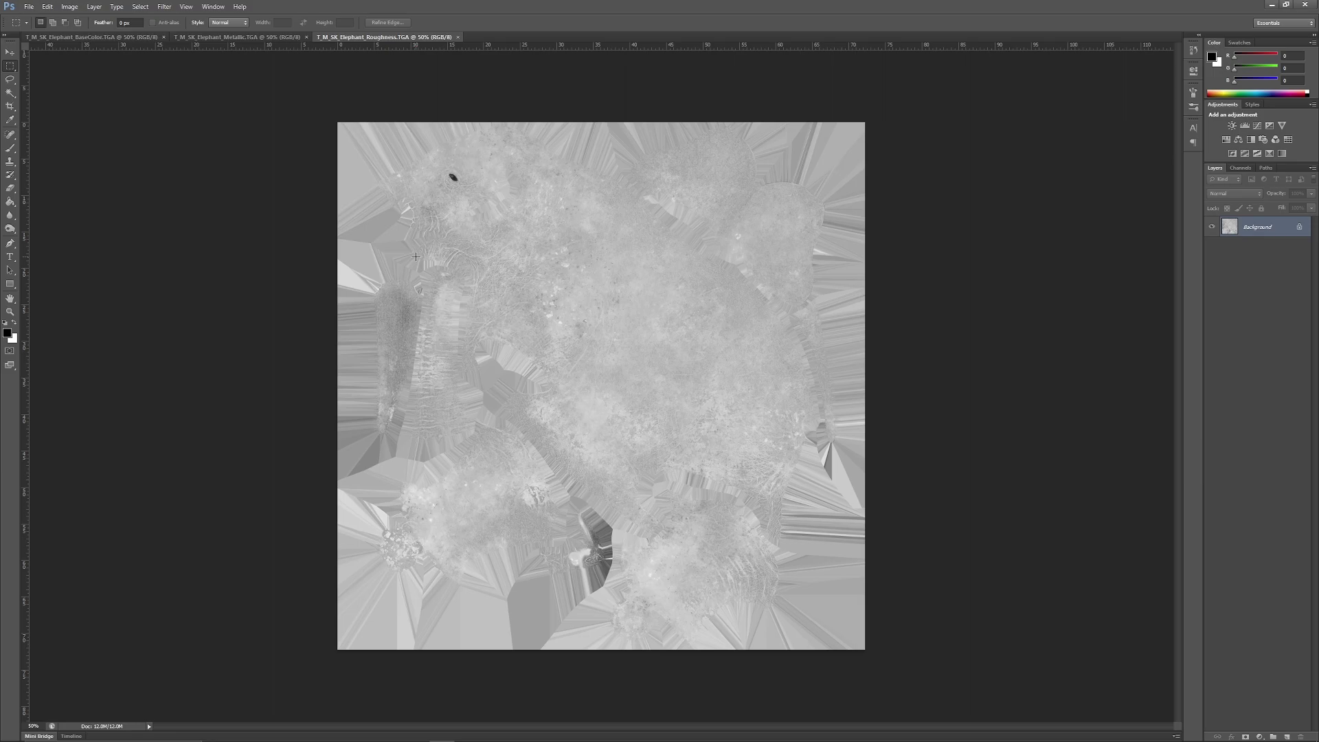
pyautogui.click(236, 37)
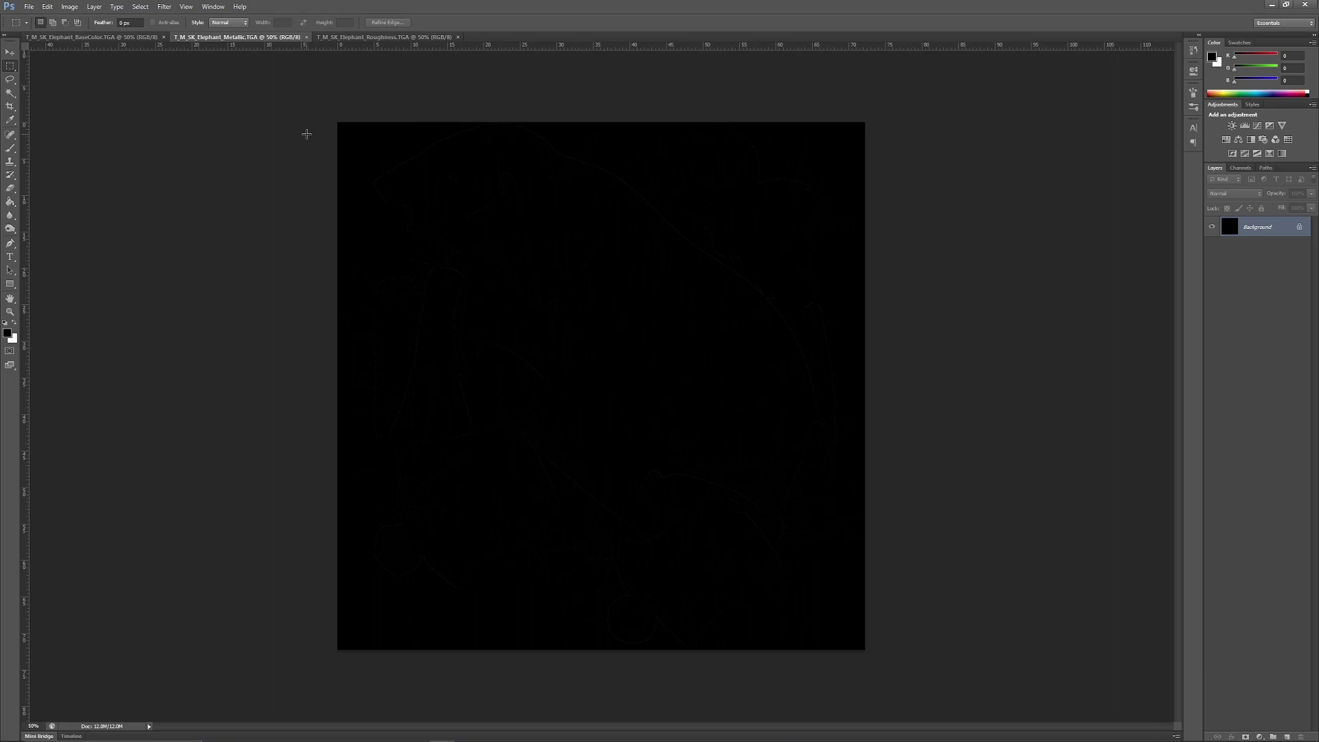
pyautogui.click(143, 38)
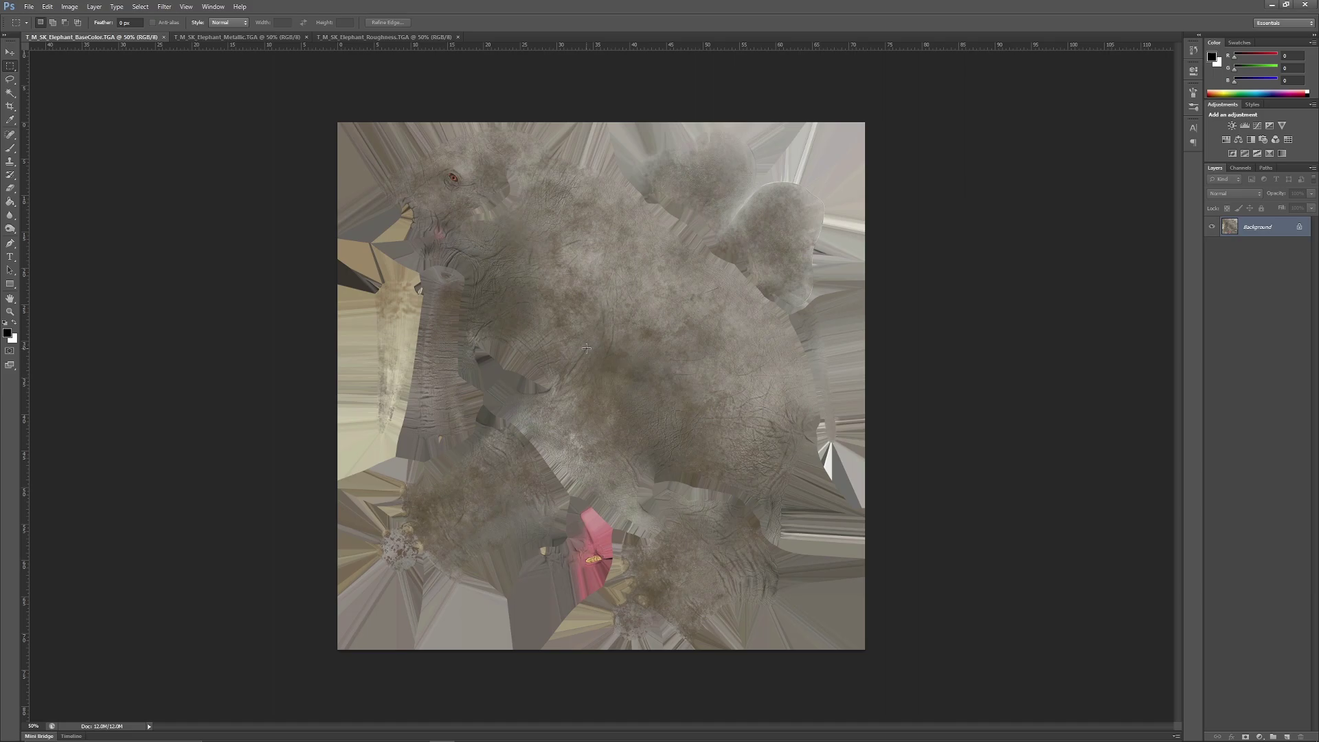
pyautogui.click(164, 38)
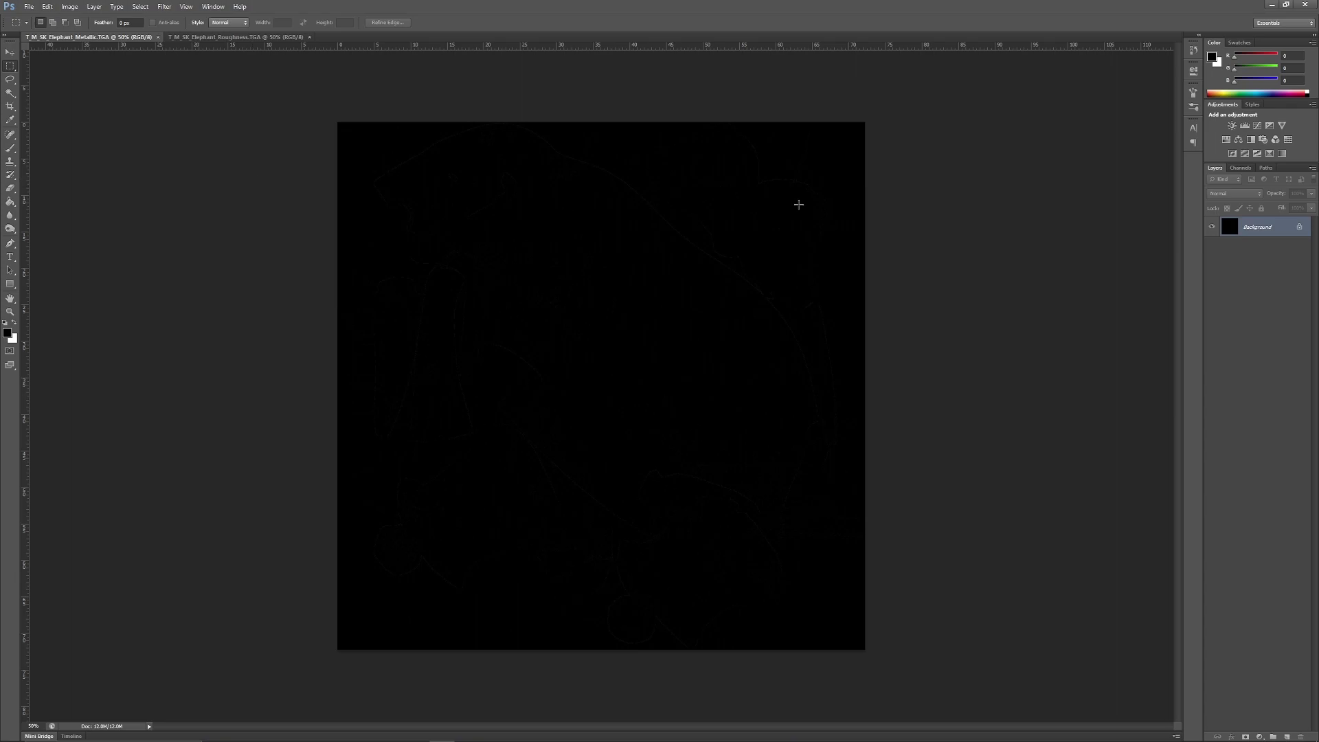
# - Convert the Metallic Background to Layer 0 and add a Layer Mask From Transparency
pyautogui.press('v')
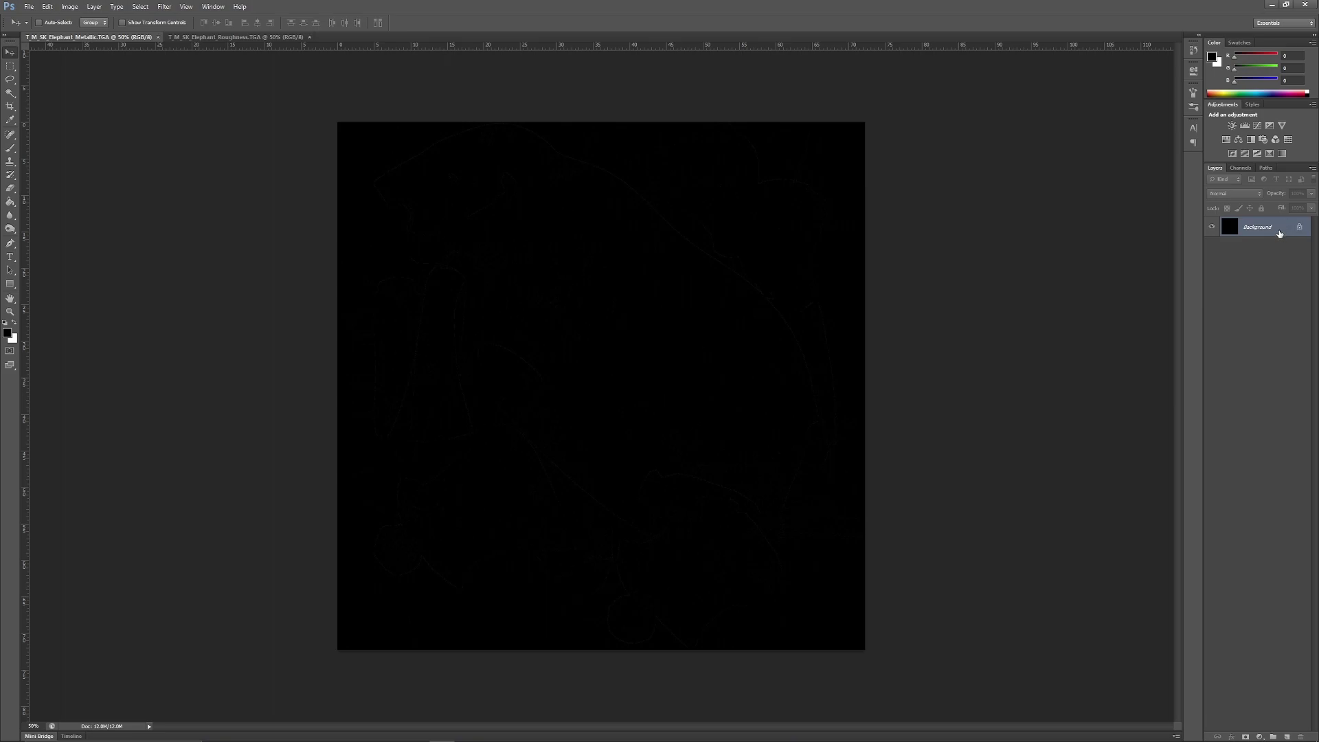
pyautogui.doubleClick(1281, 227)
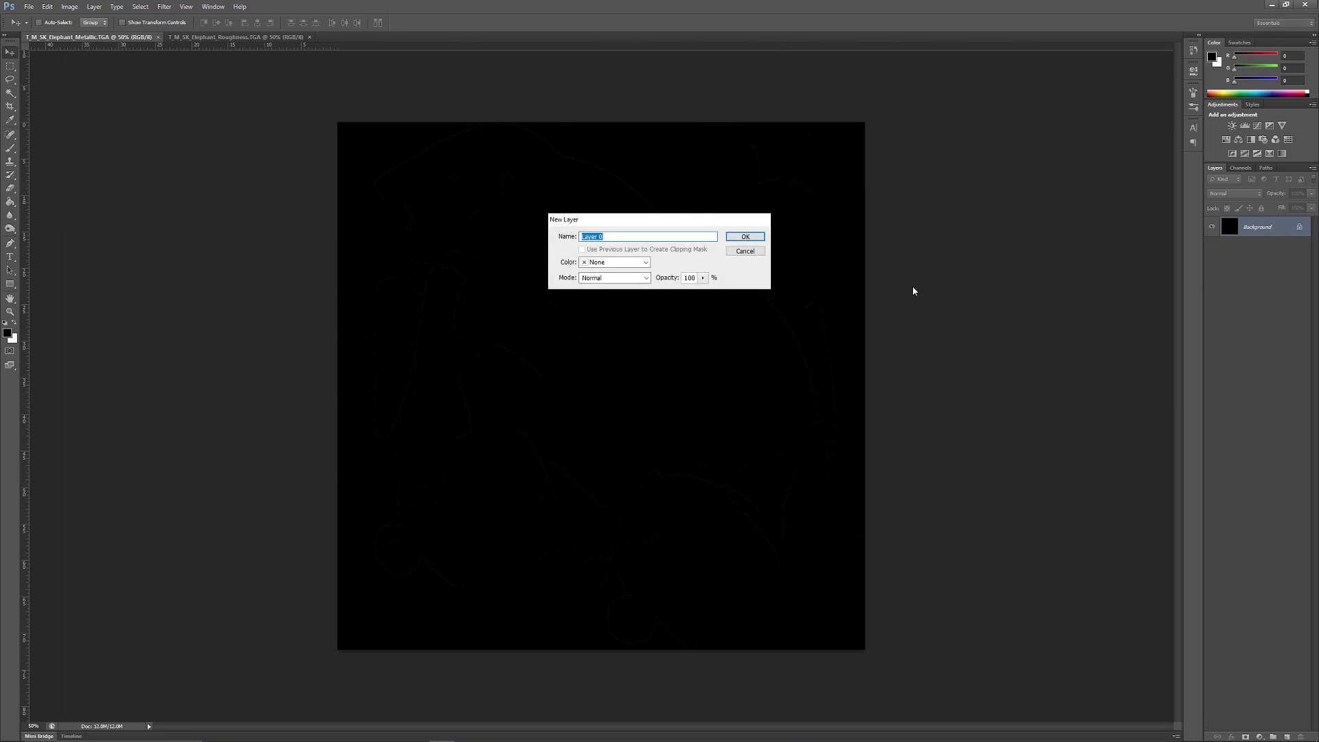
pyautogui.press('Return')
pyautogui.click(1241, 167)
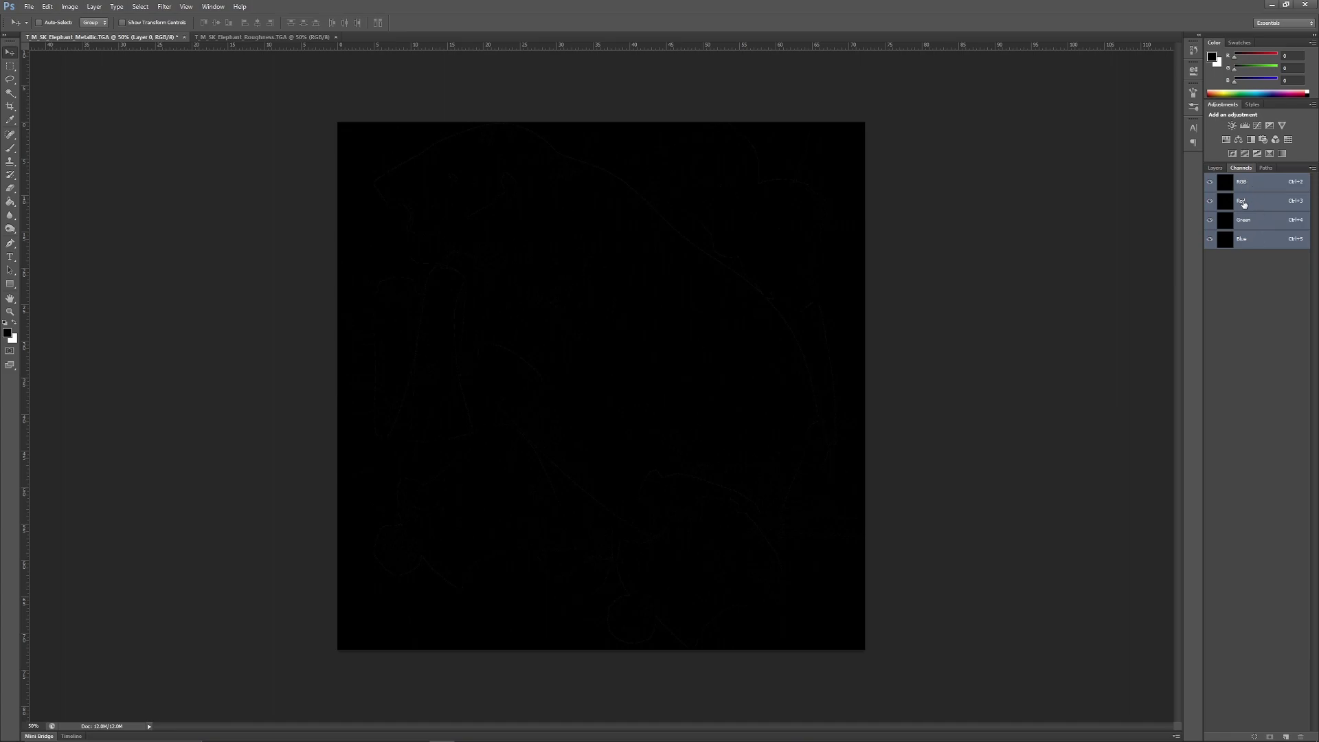
pyautogui.click(1215, 168)
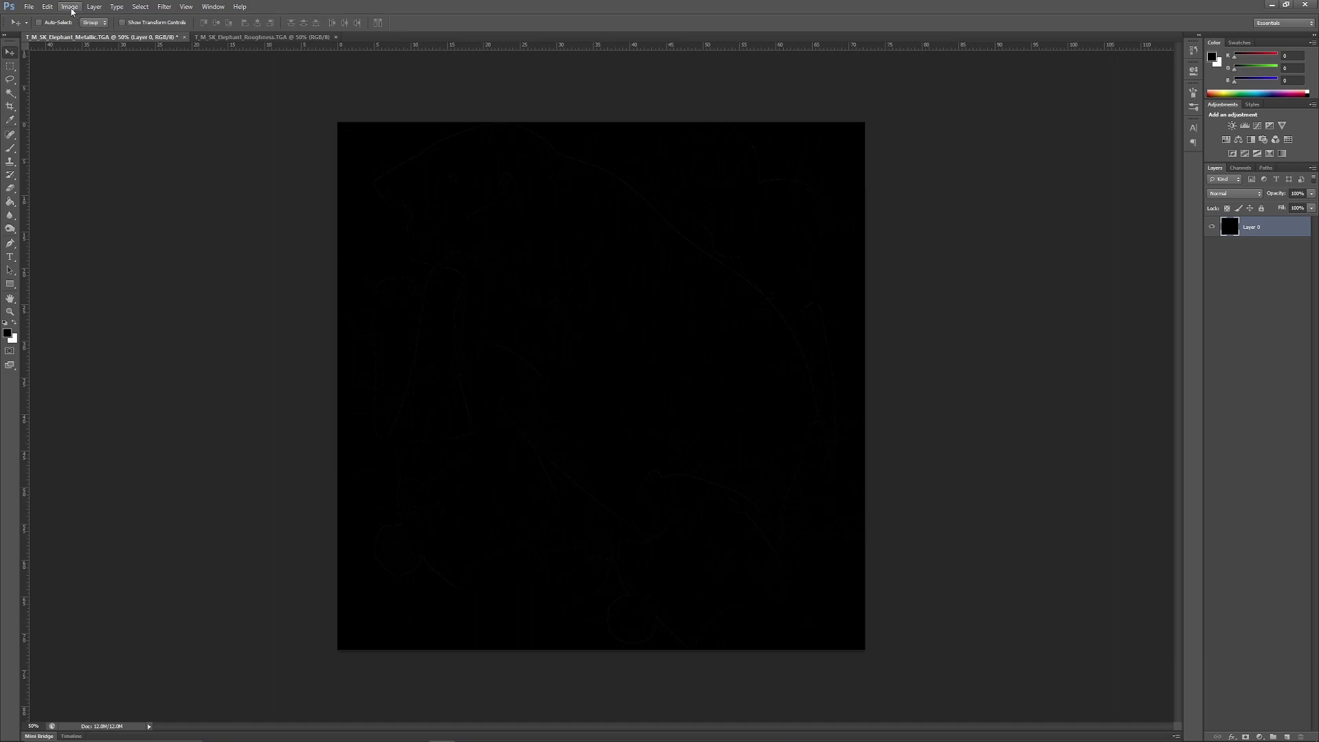
pyautogui.click(94, 6)
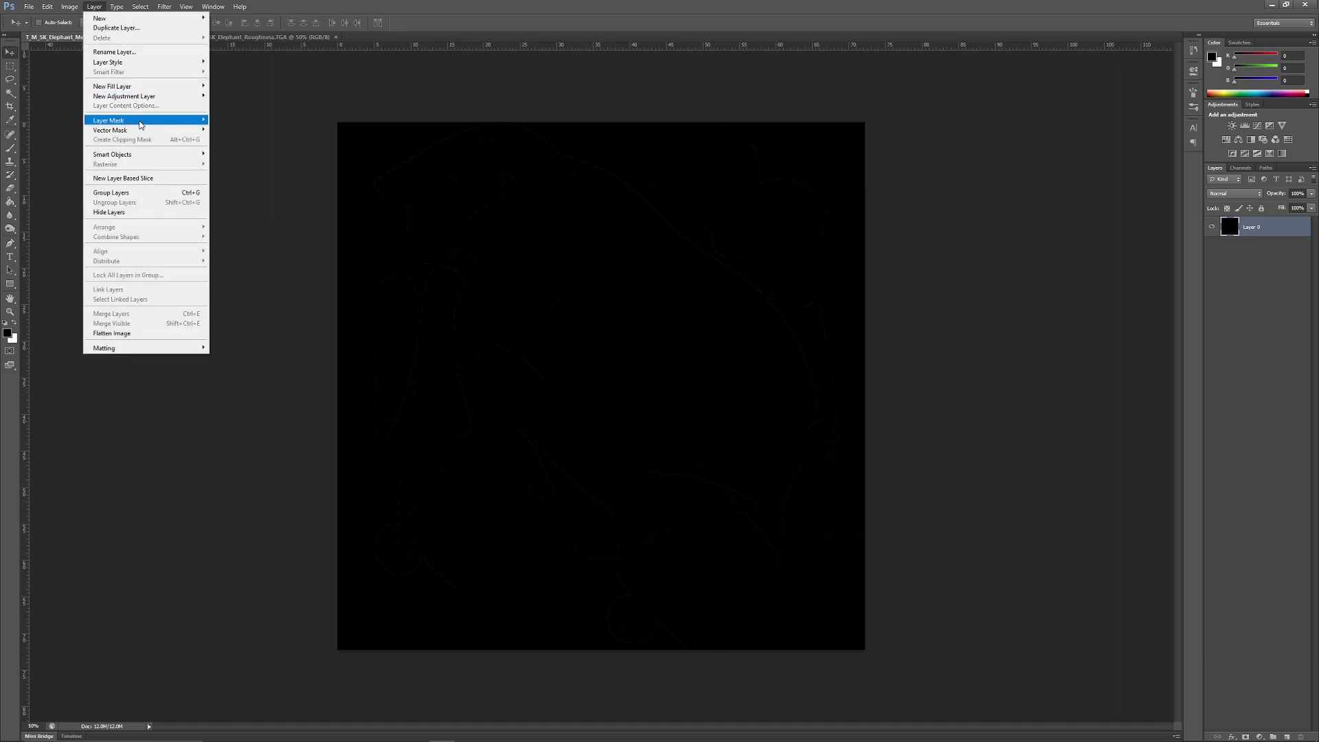
pyautogui.moveTo(138, 124)
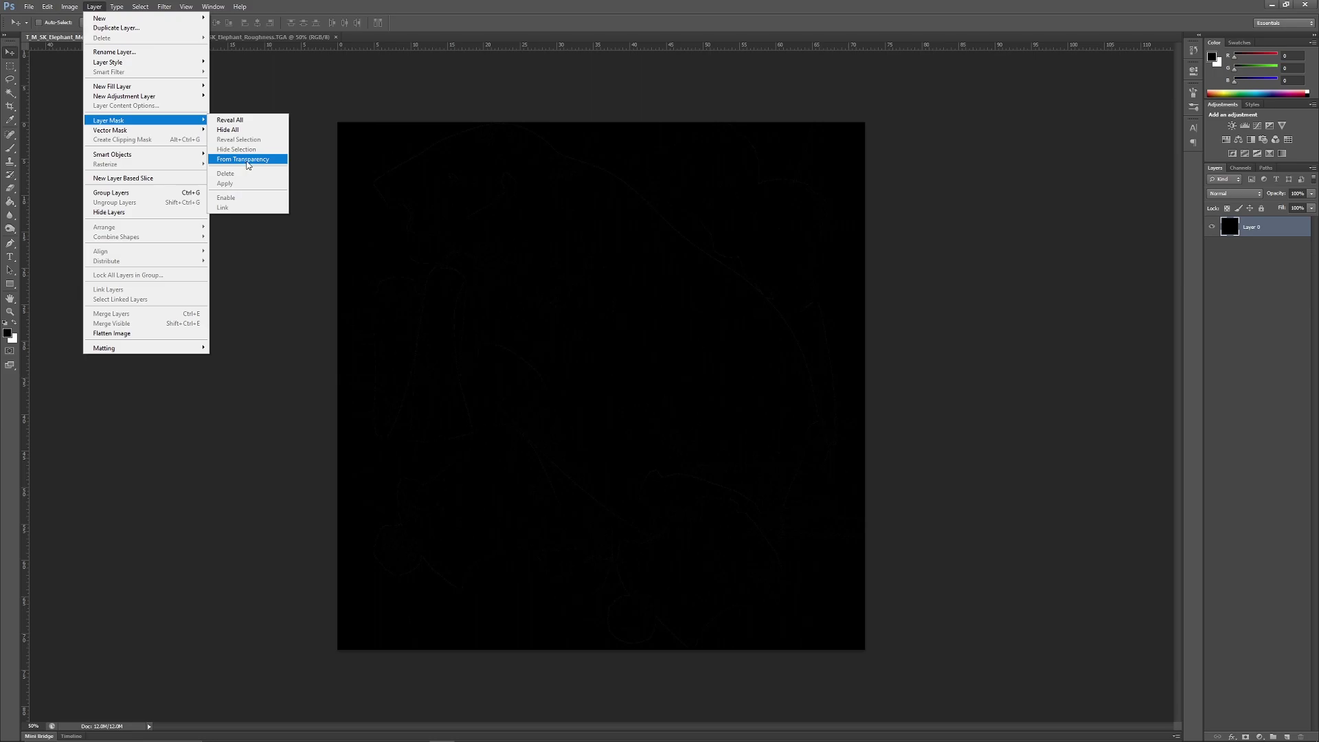
pyautogui.click(246, 160)
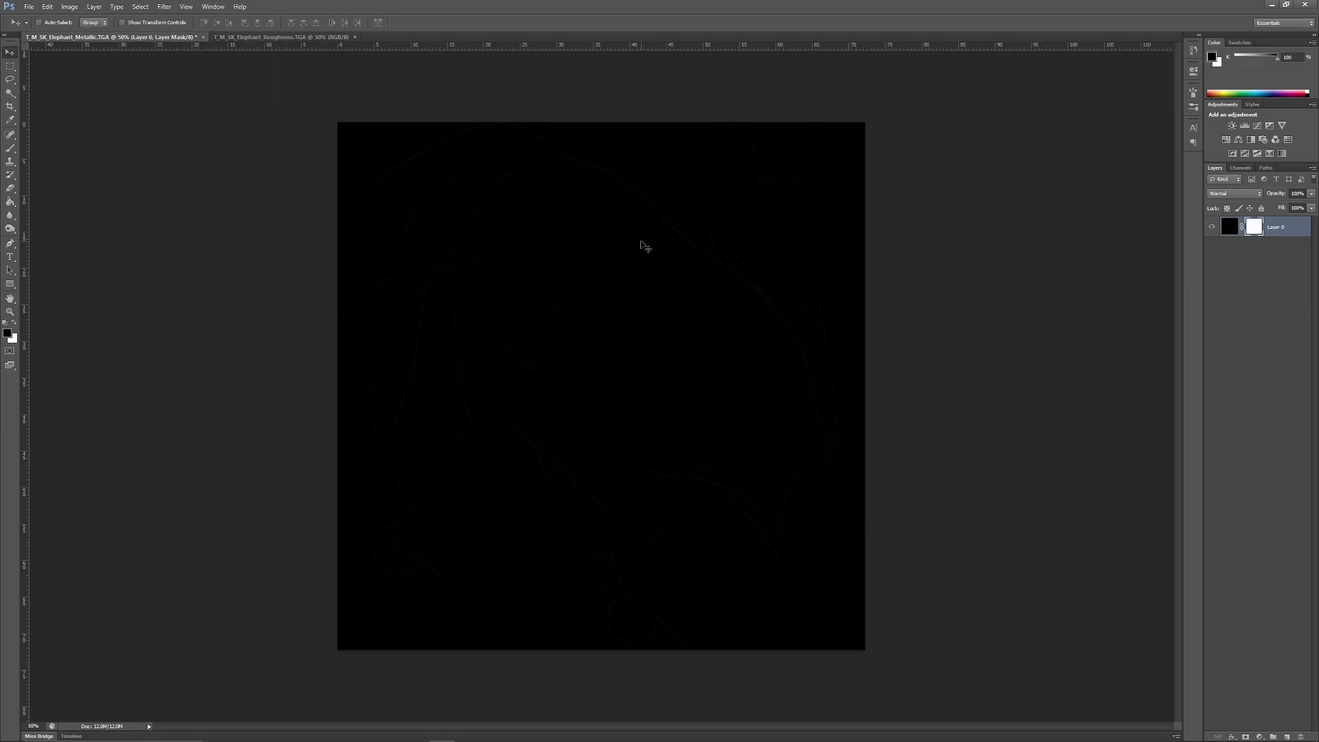
# - Unlock the Roughness texture's Background as Layer 0
pyautogui.click(295, 38)
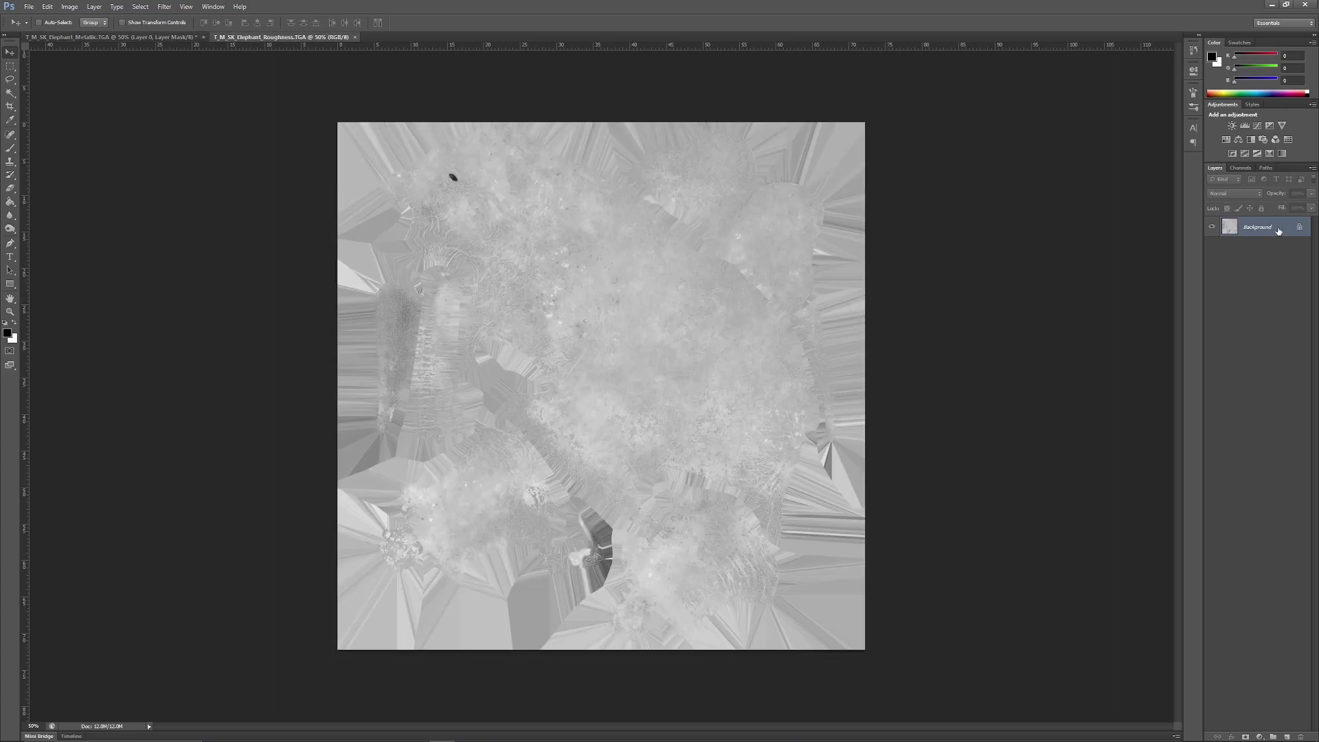
pyautogui.doubleClick(1279, 229)
pyautogui.press('Return')
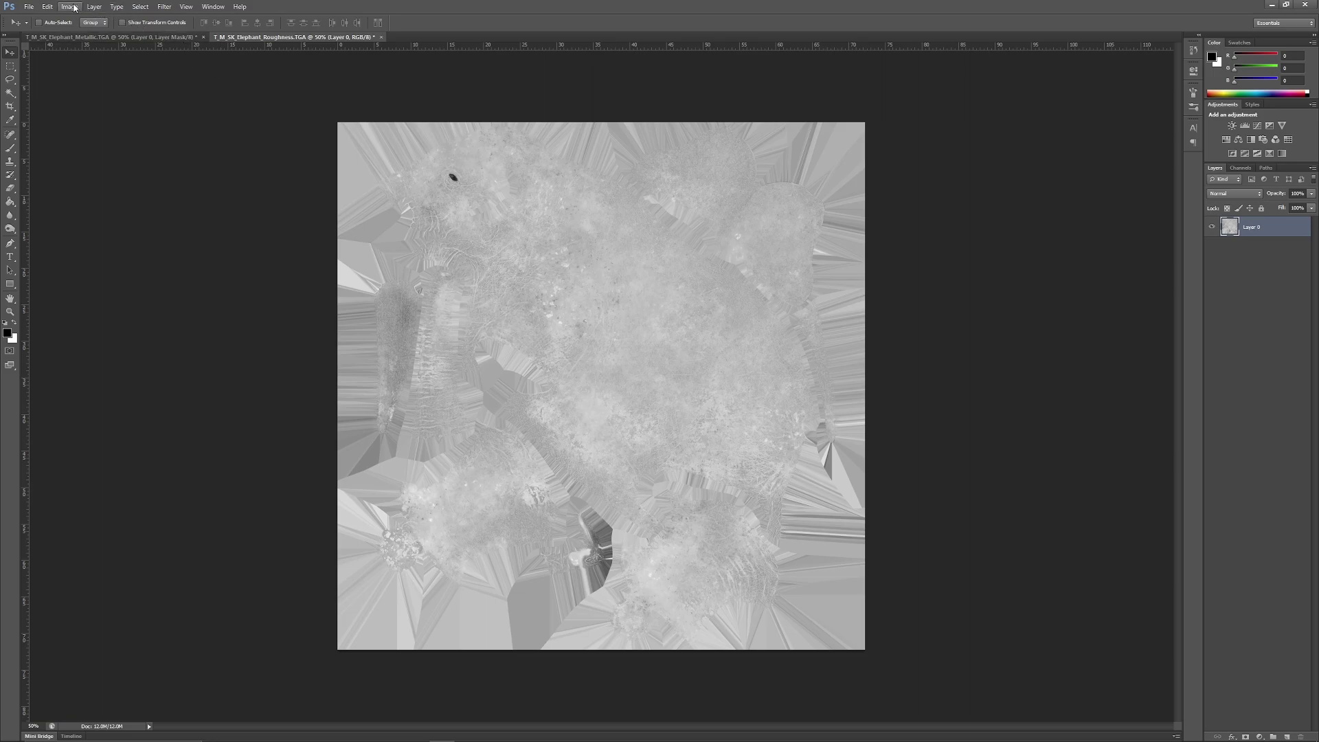
# - Invert the Roughness image, select all of it, and return to the Metallic document
pyautogui.click(71, 7)
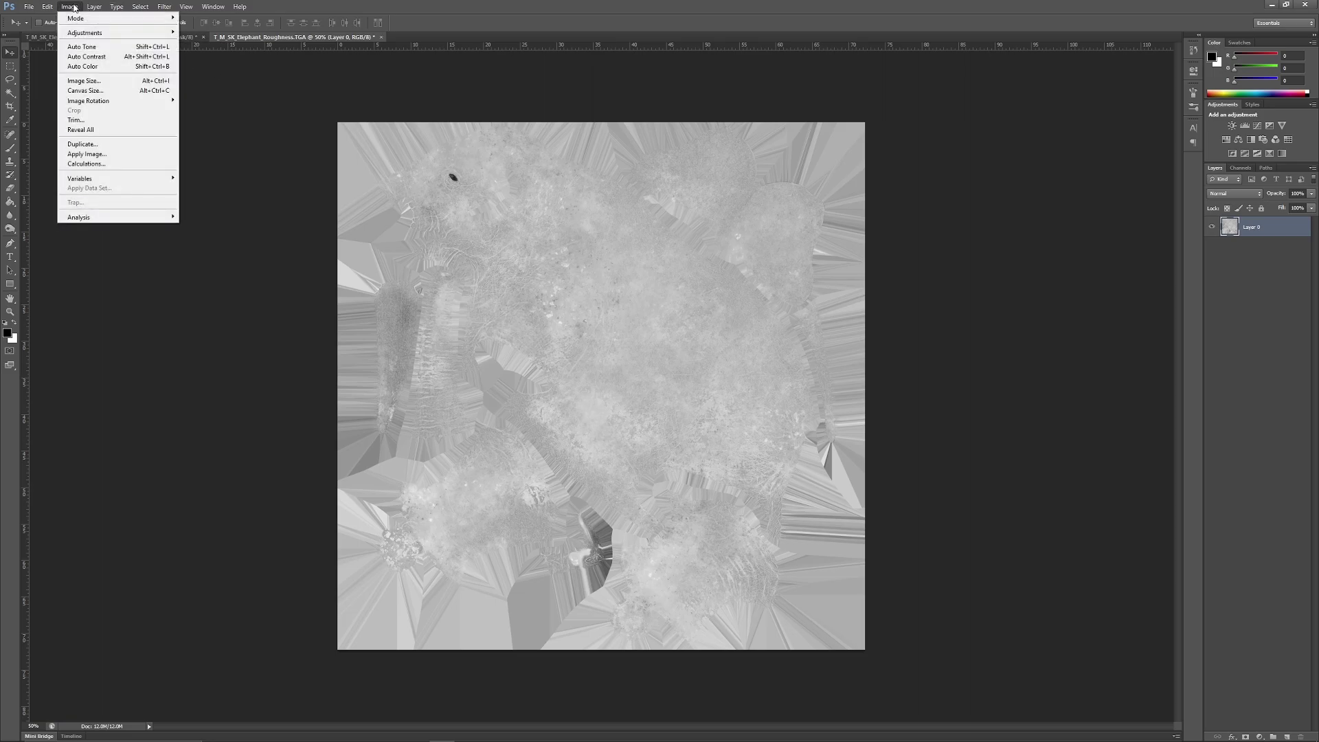
pyautogui.moveTo(94, 36)
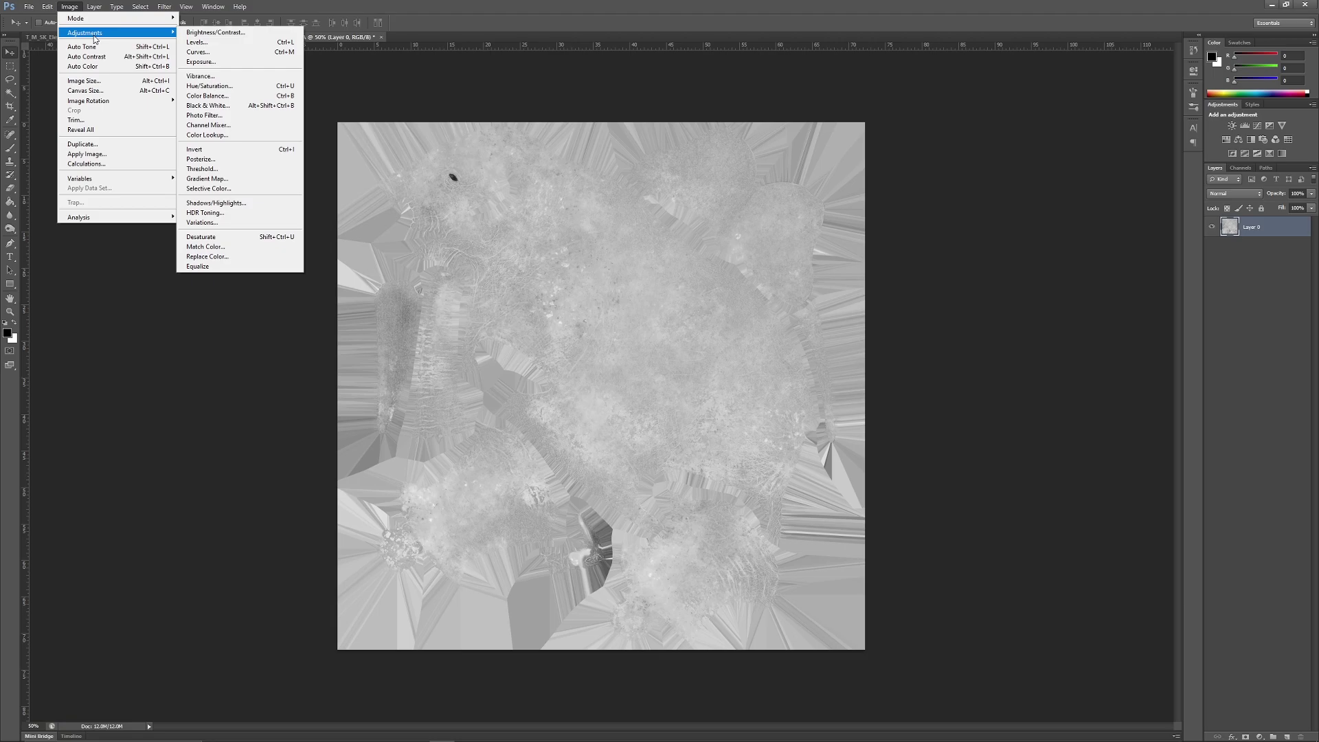
pyautogui.click(199, 150)
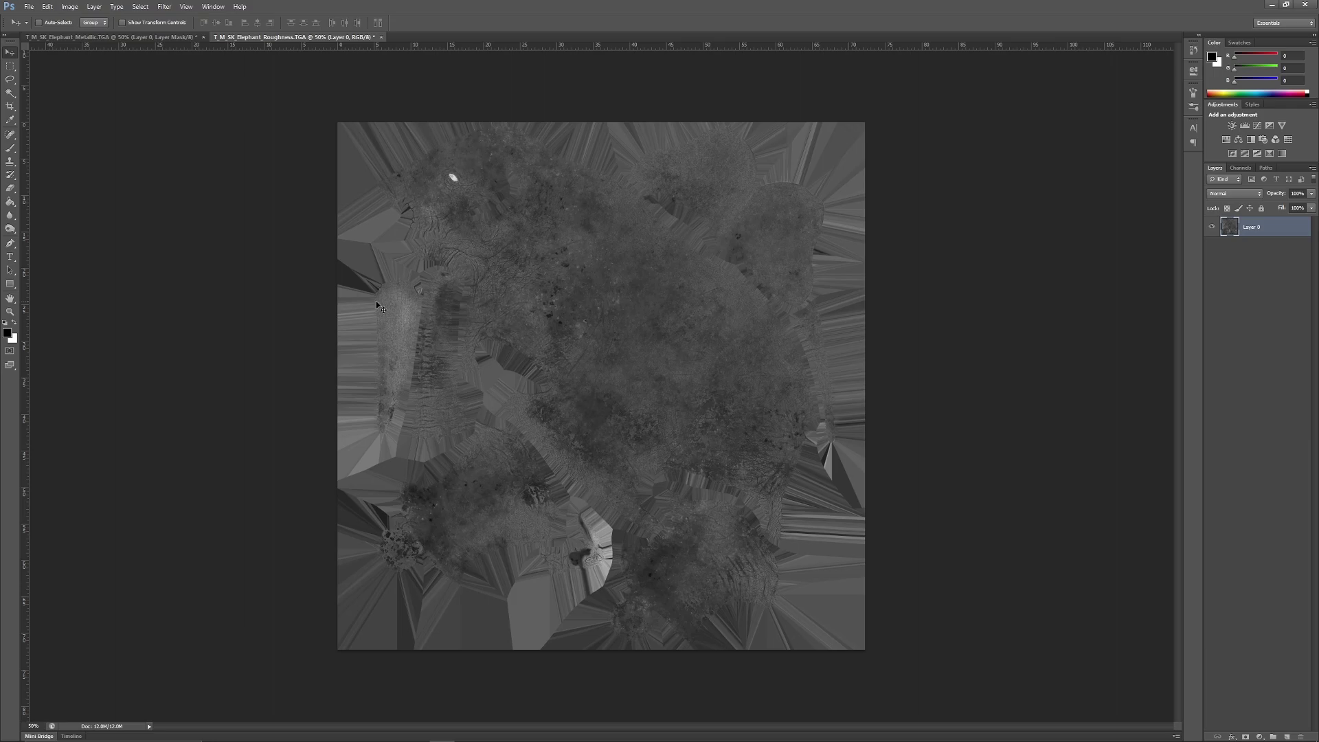
pyautogui.hotkey('ctrl', 'a')
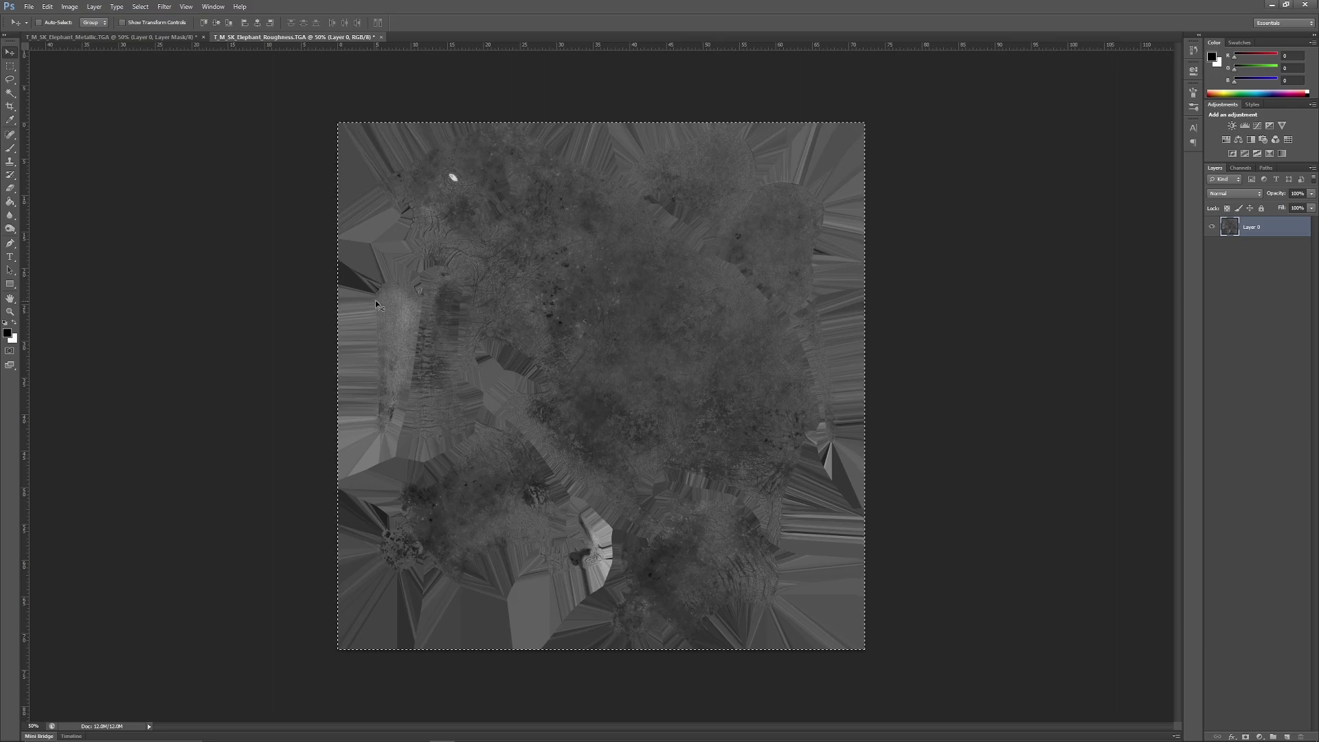
pyautogui.click(136, 38)
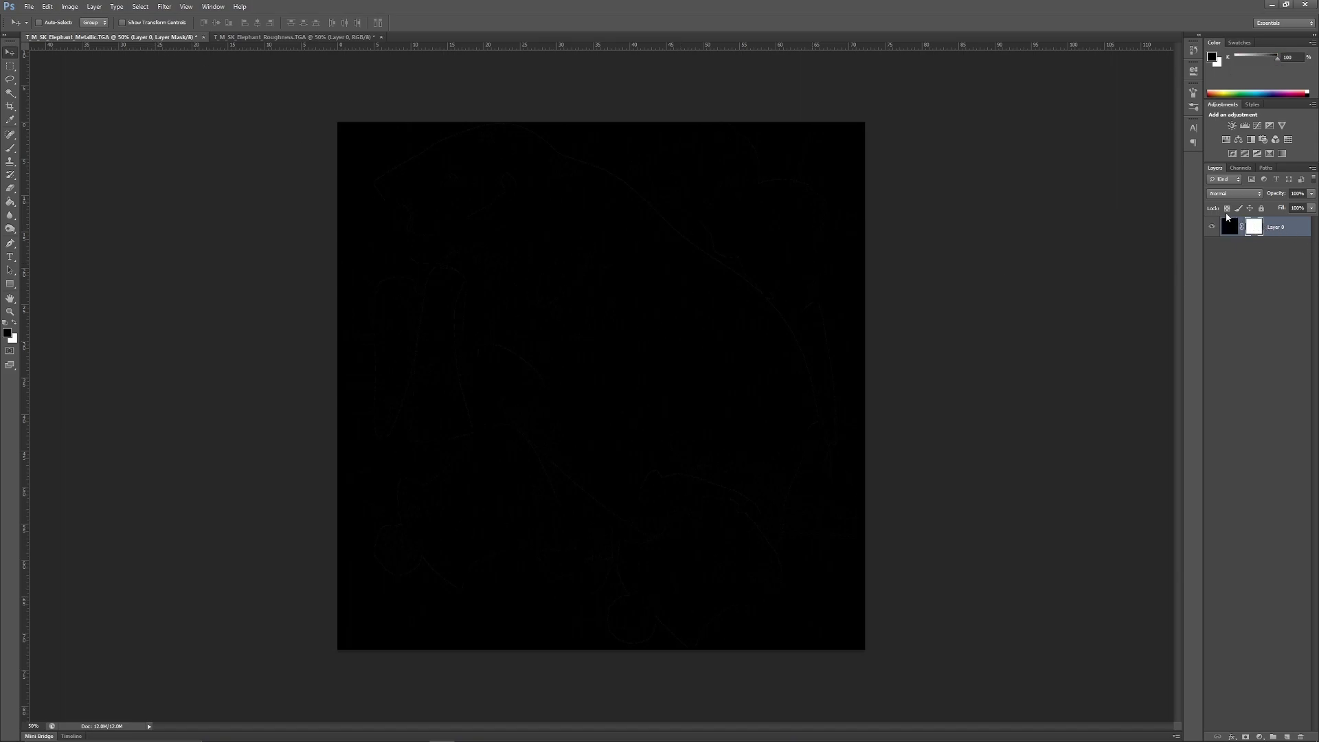
# - Paste the inverted roughness into the Metallic Layer 0 Mask channel
pyautogui.click(1240, 169)
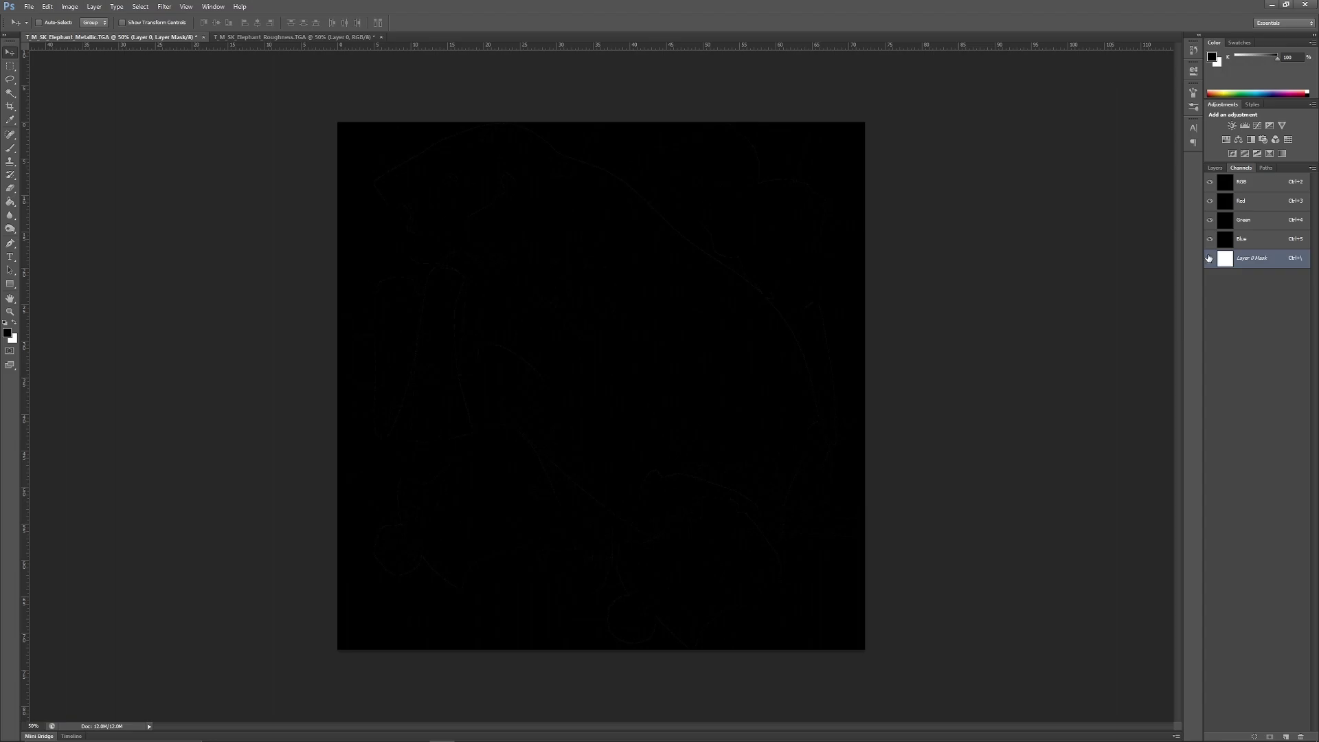
pyautogui.click(1210, 258)
pyautogui.hotkey('ctrl', 'v')
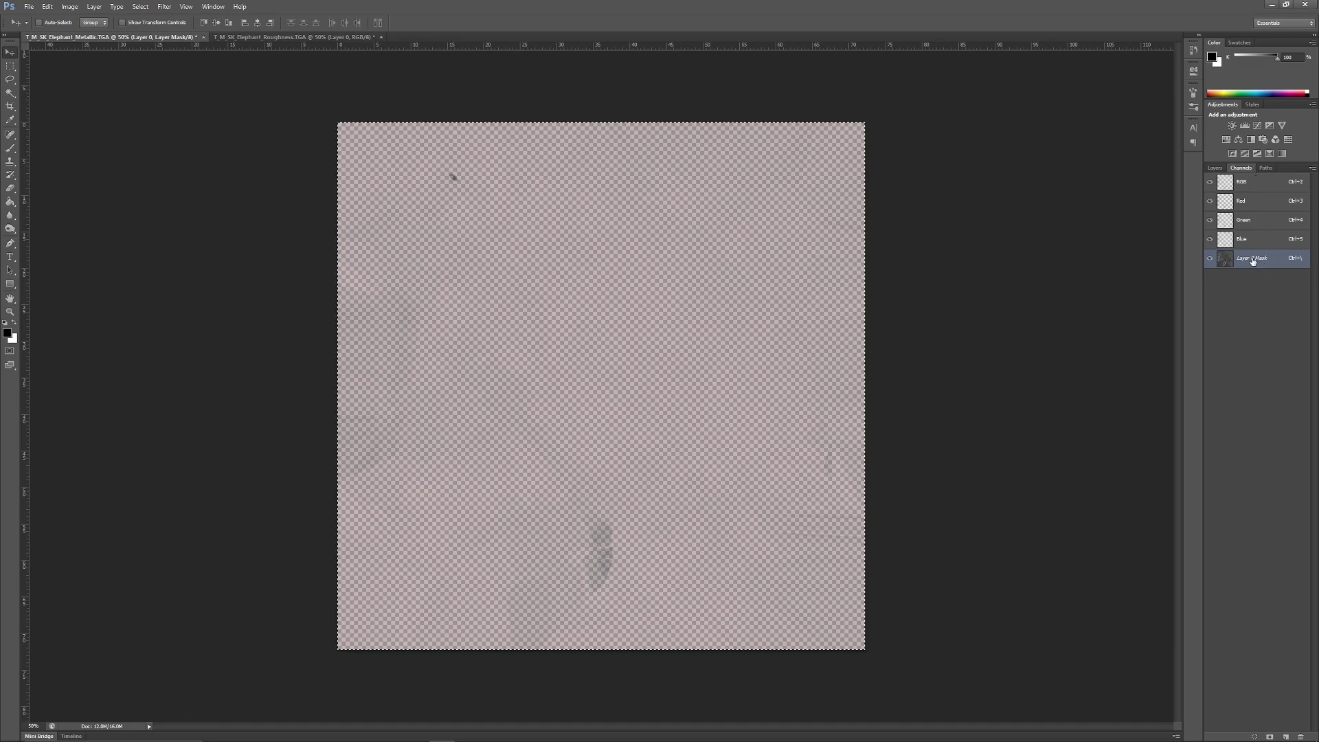
pyautogui.click(1215, 168)
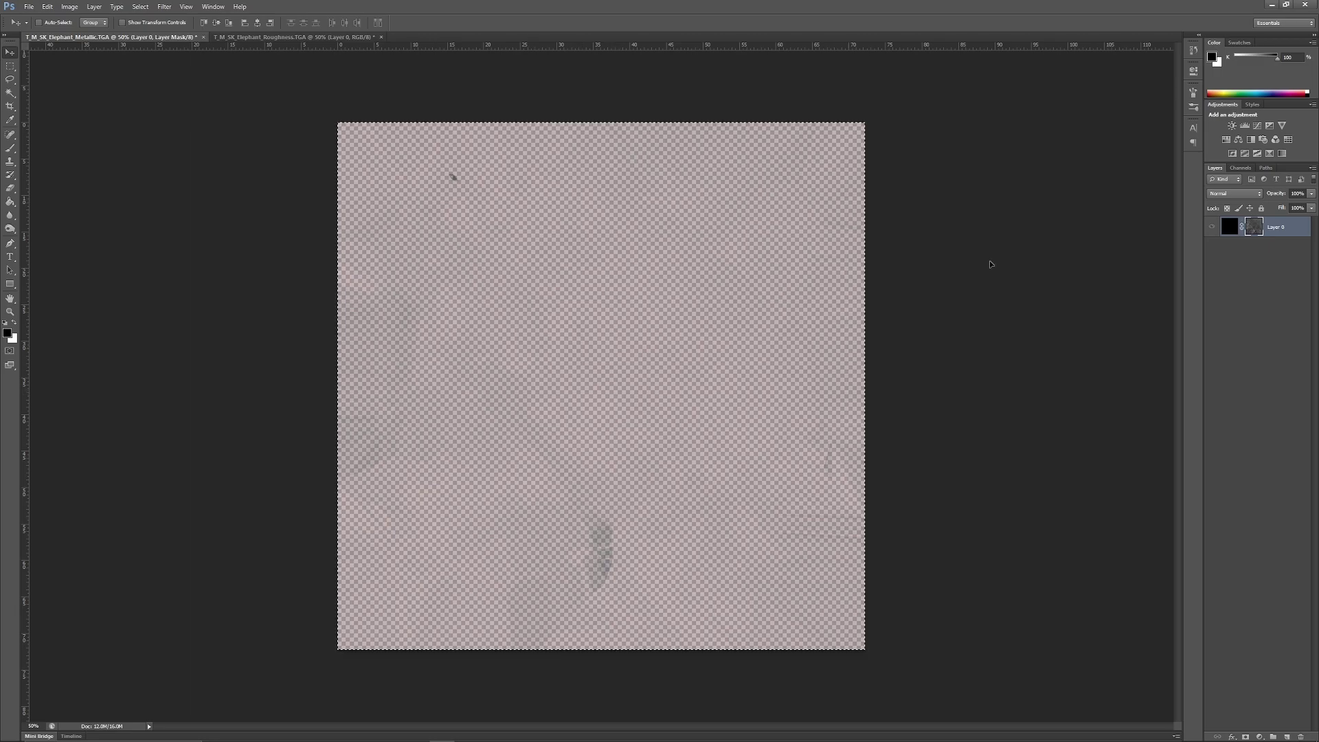
pyautogui.click(1246, 170)
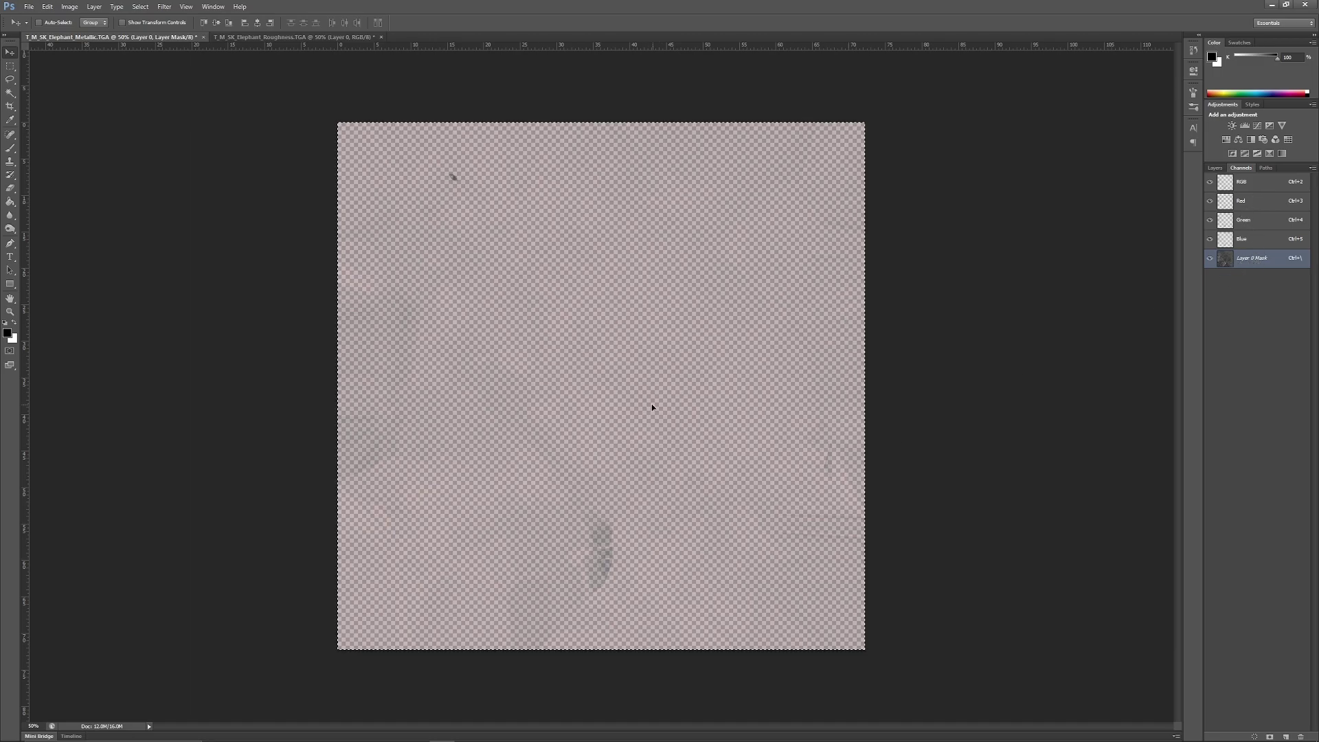
# - Save the Metallic map as PNG named T_M_SK_Elephant_MetallicSmoothness, reaching the PNG Options
pyautogui.click(28, 6)
pyautogui.click(43, 129)
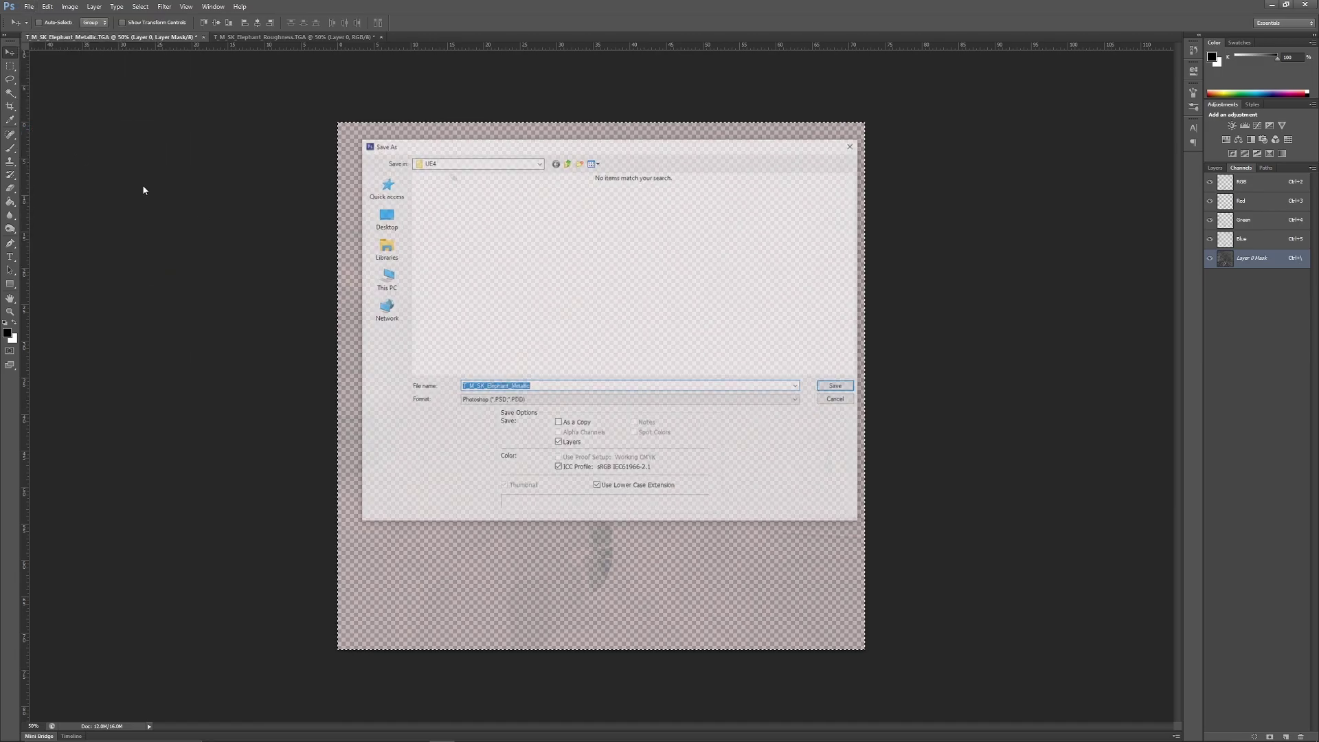
pyautogui.click(543, 386)
pyautogui.write('S')
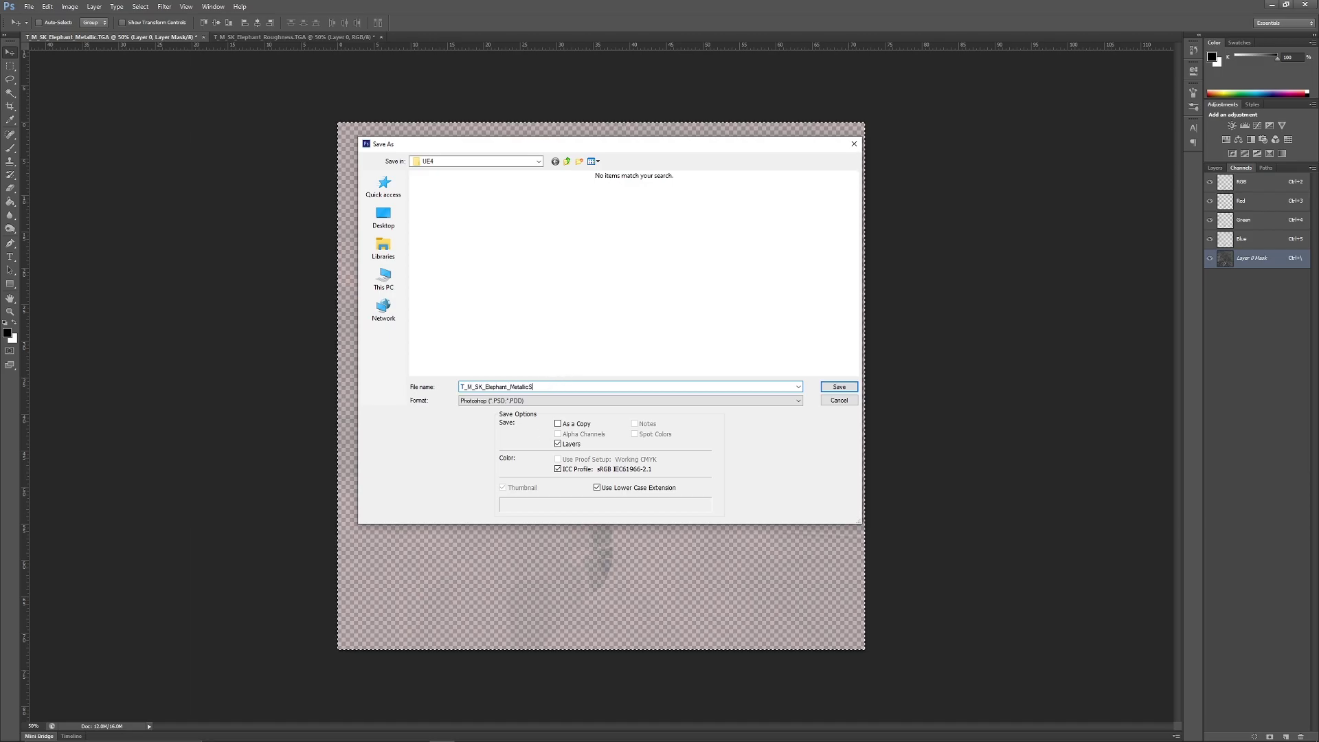
pyautogui.write('moothness')
pyautogui.click(484, 402)
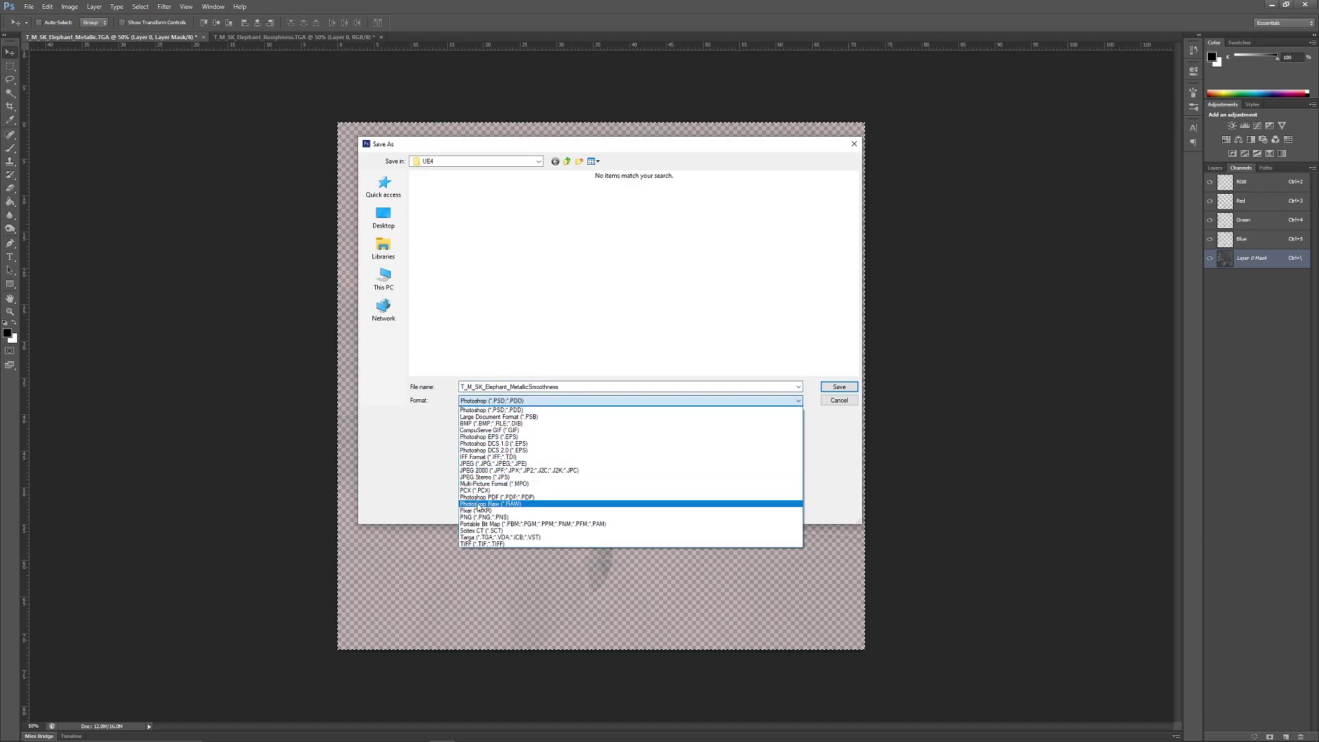
pyautogui.click(618, 512)
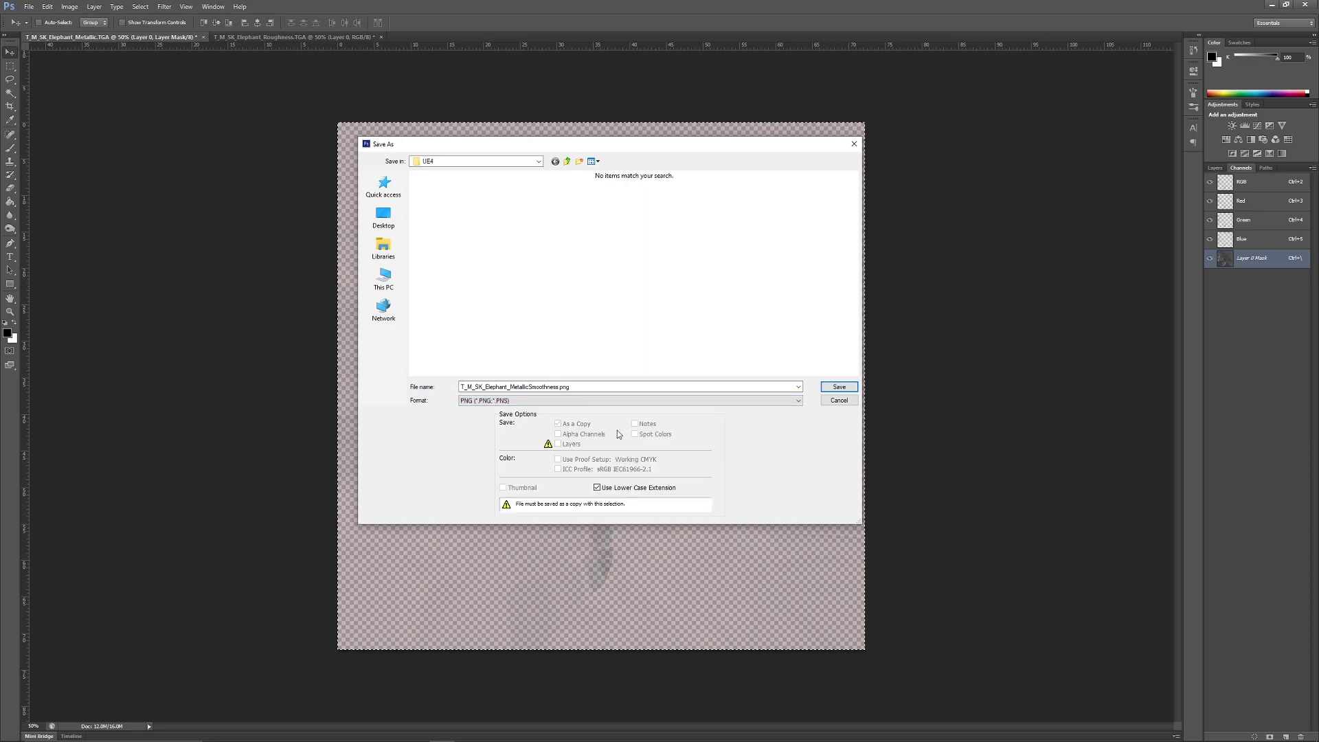
pyautogui.click(828, 386)
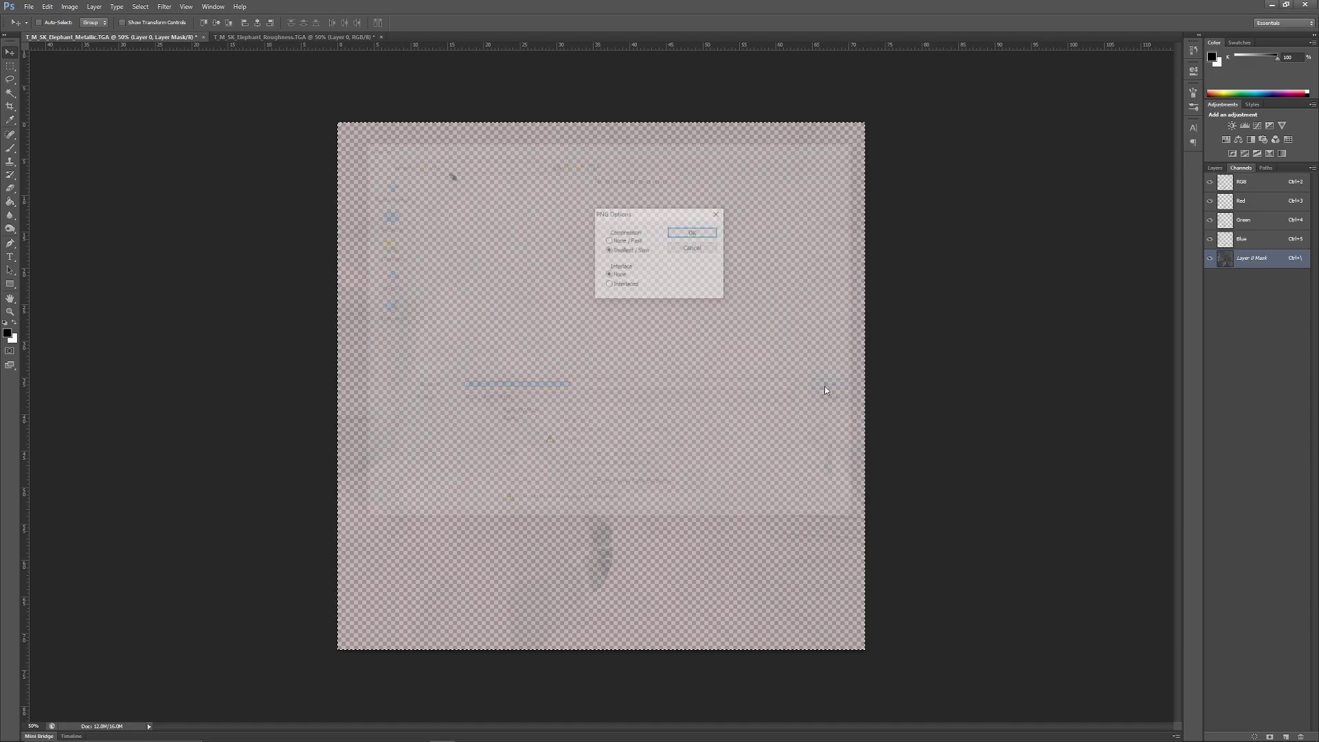
# - Confirm the PNG save of the metallic-smoothness image, then orbit the Unity scene view
pyautogui.click(694, 234)
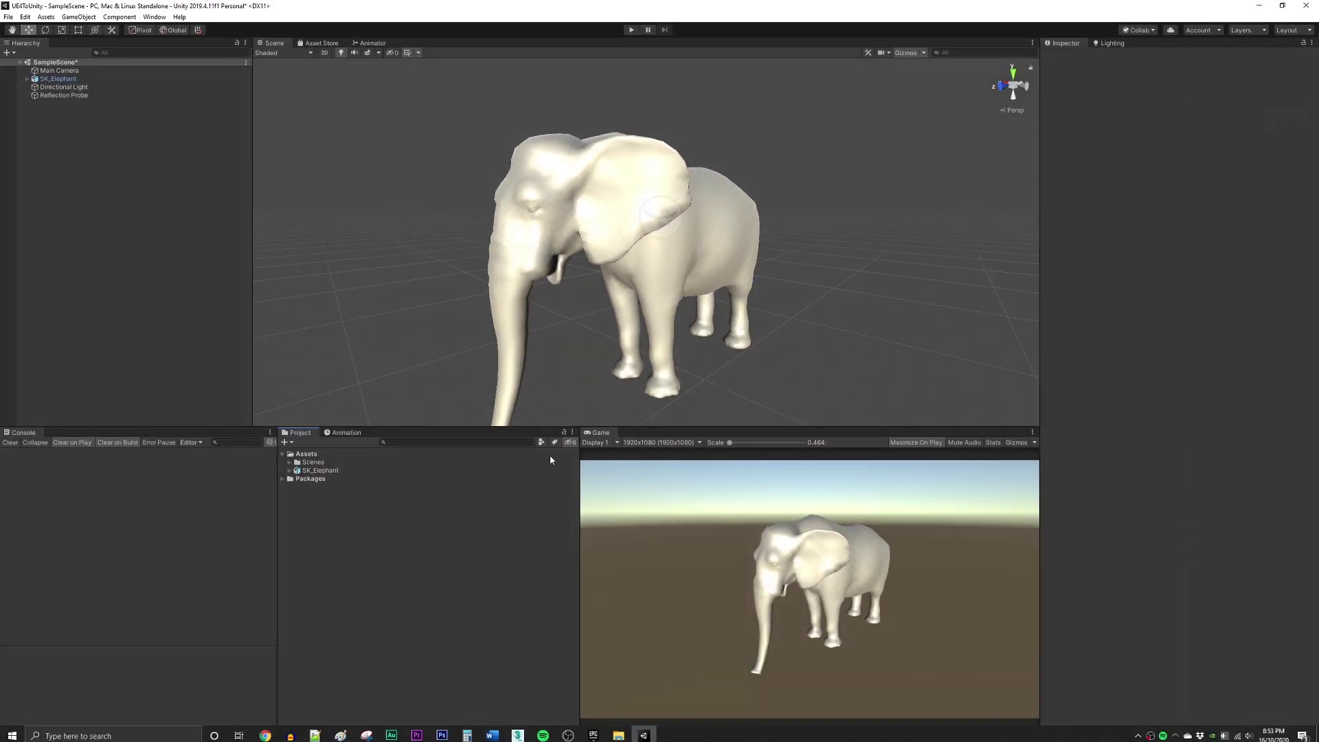
pyautogui.moveTo(658, 281); pyautogui.dragTo(573, 328, button='right')
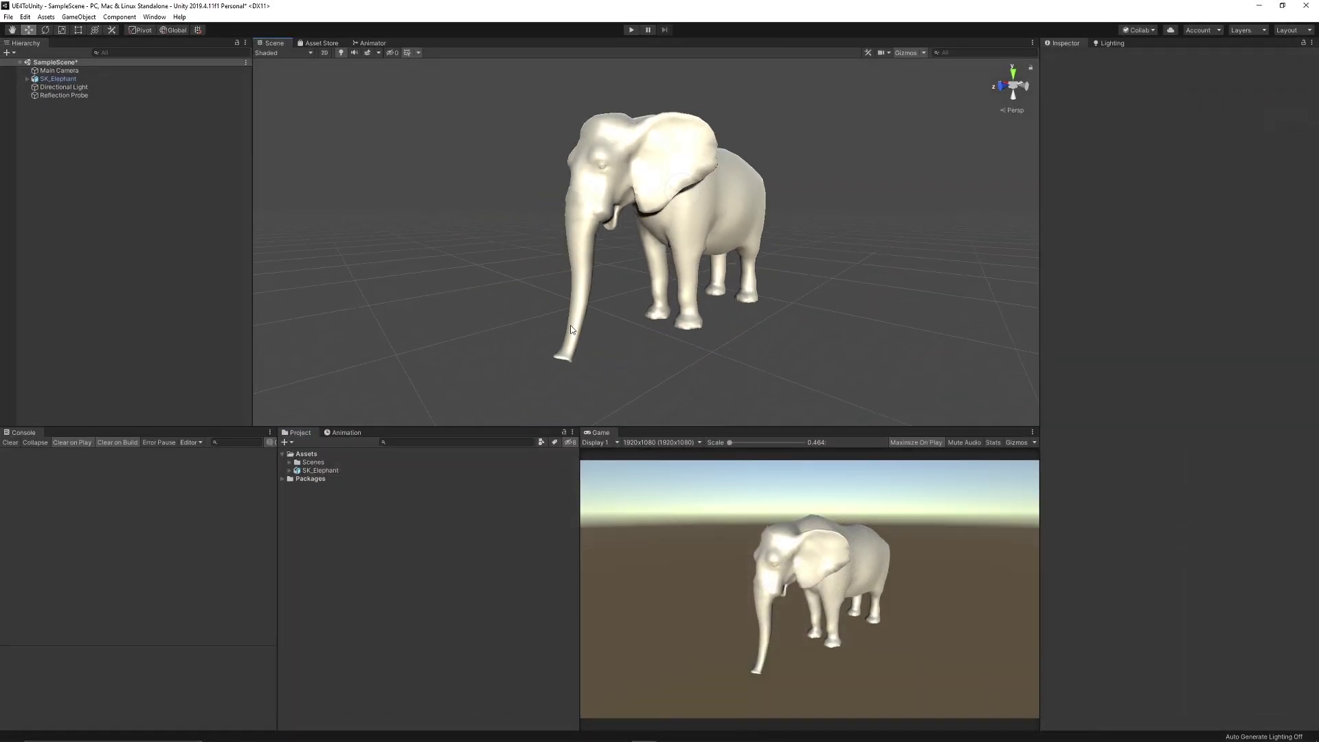
pyautogui.rightClick(331, 522)
pyautogui.click(335, 539)
# - Import the BaseColor, MetallicSmoothness, AmbientOcclusion and Normal elephant textures into Assets
pyautogui.rightClick(331, 530)
pyautogui.click(374, 369)
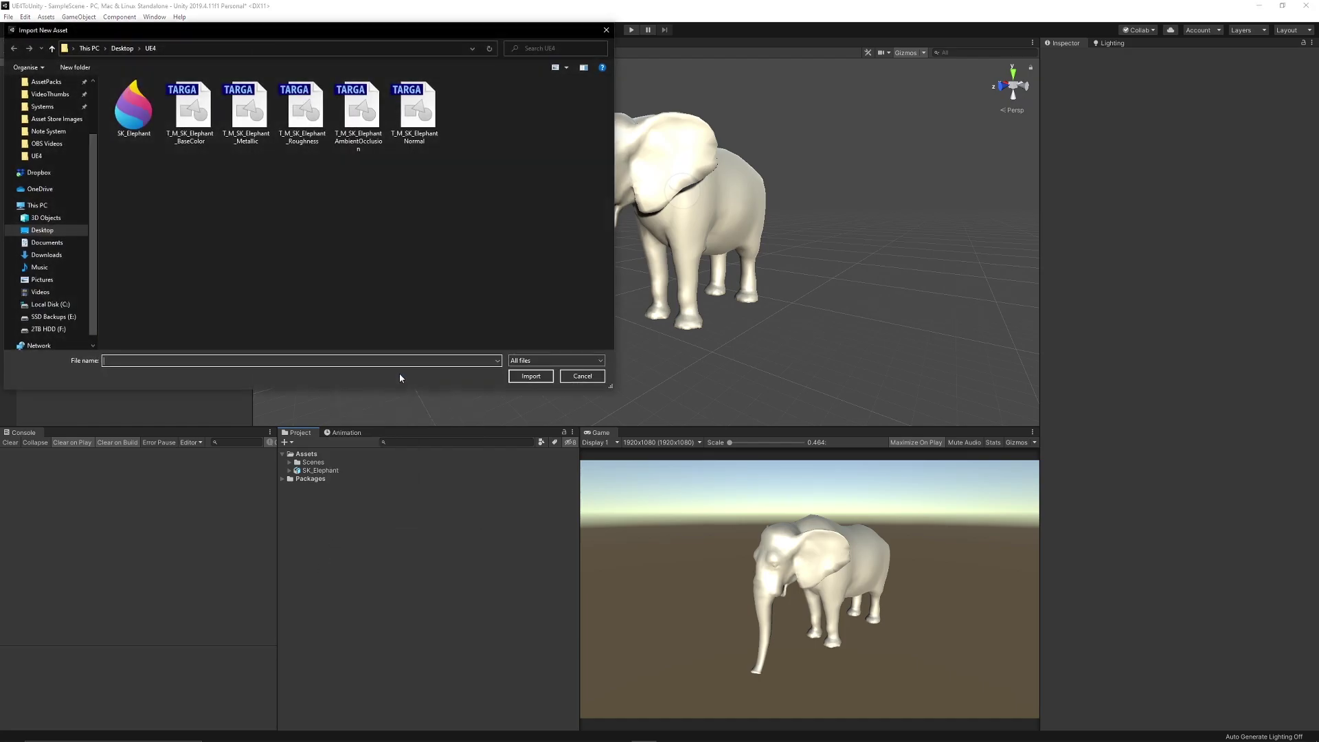
pyautogui.click(199, 131)
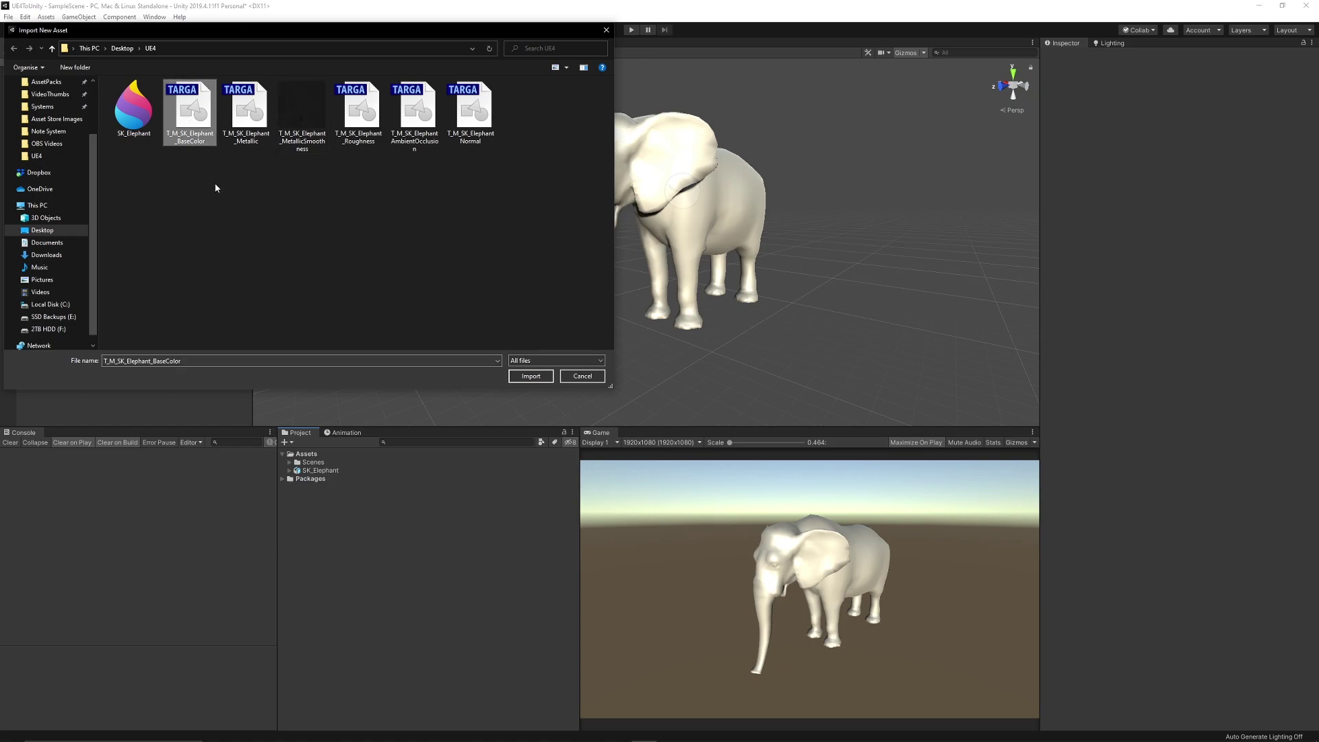
pyautogui.keyDown('ctrl'); pyautogui.click(302, 113); pyautogui.keyUp('ctrl')
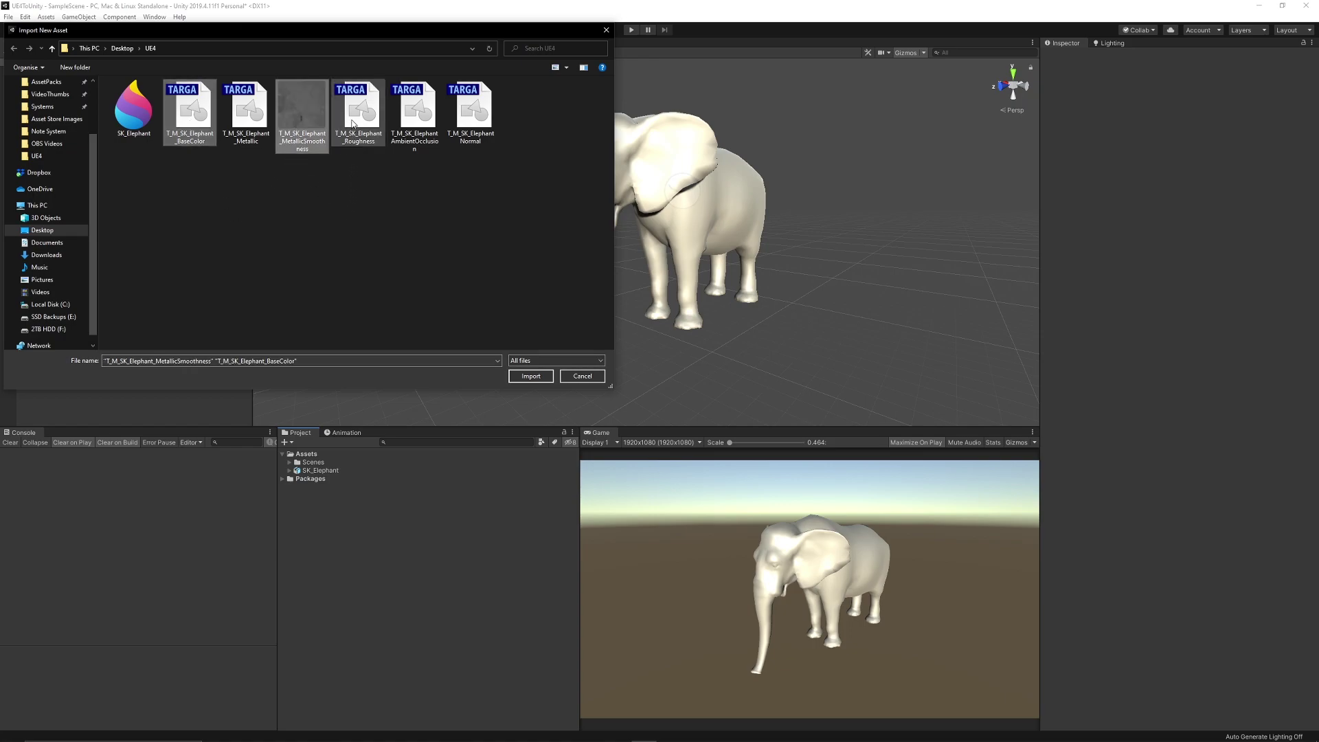
pyautogui.keyDown('ctrl'); pyautogui.click(410, 113); pyautogui.keyUp('ctrl')
pyautogui.keyDown('ctrl'); pyautogui.click(471, 113); pyautogui.keyUp('ctrl')
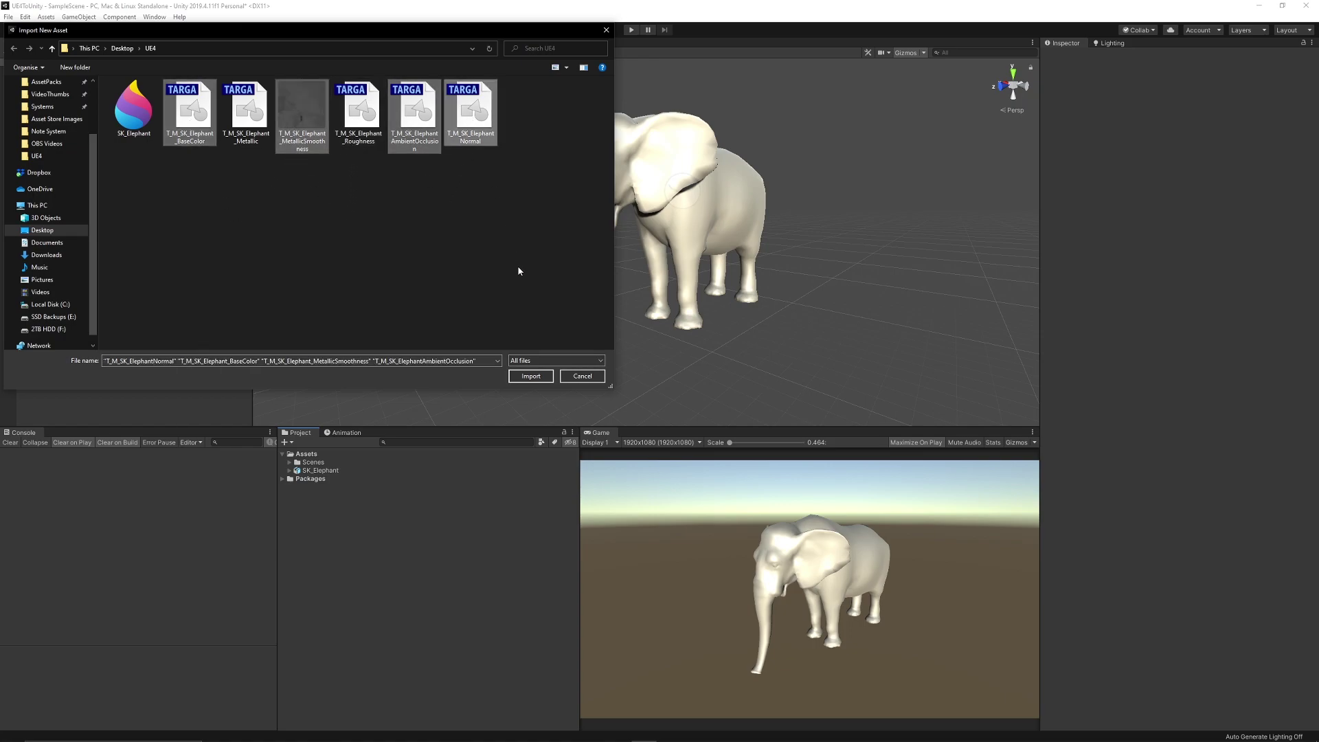
pyautogui.click(531, 375)
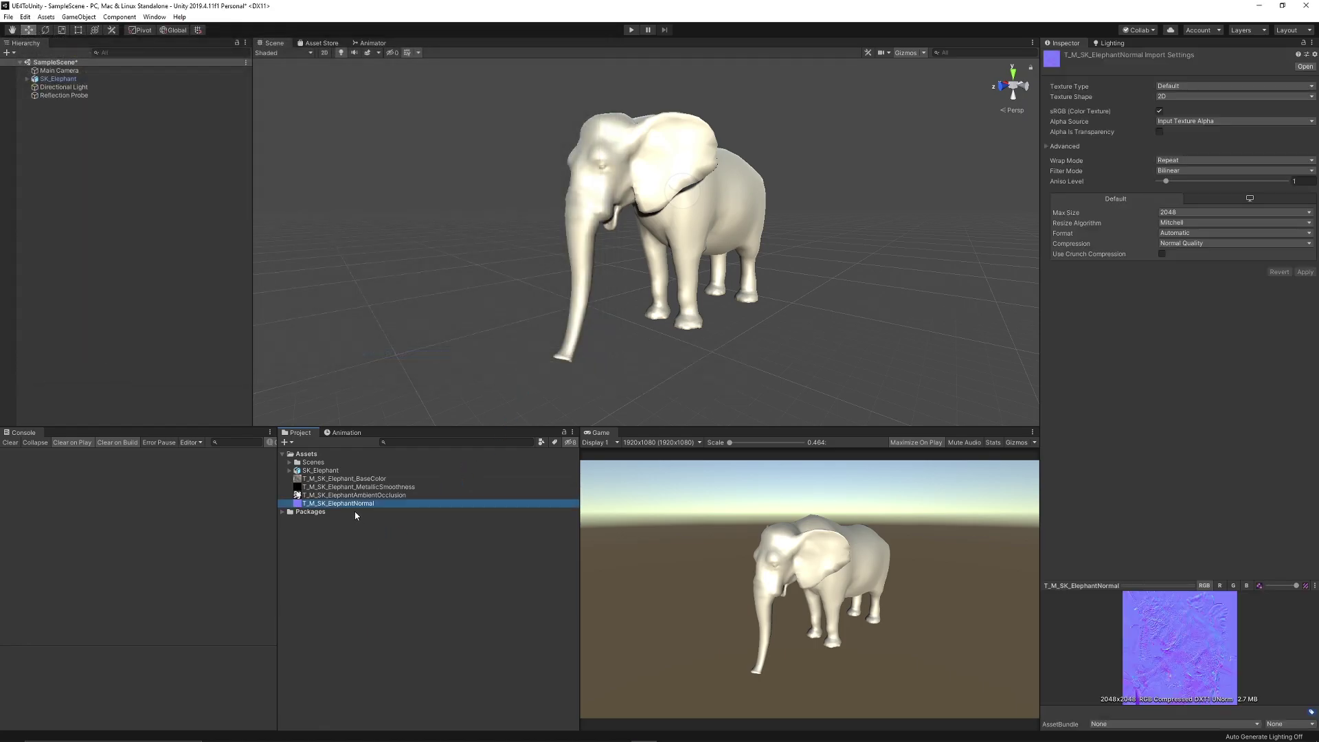
# - Extract SK_Elephant's embedded materials into the Assets folder and select M_Elephant
pyautogui.click(319, 471)
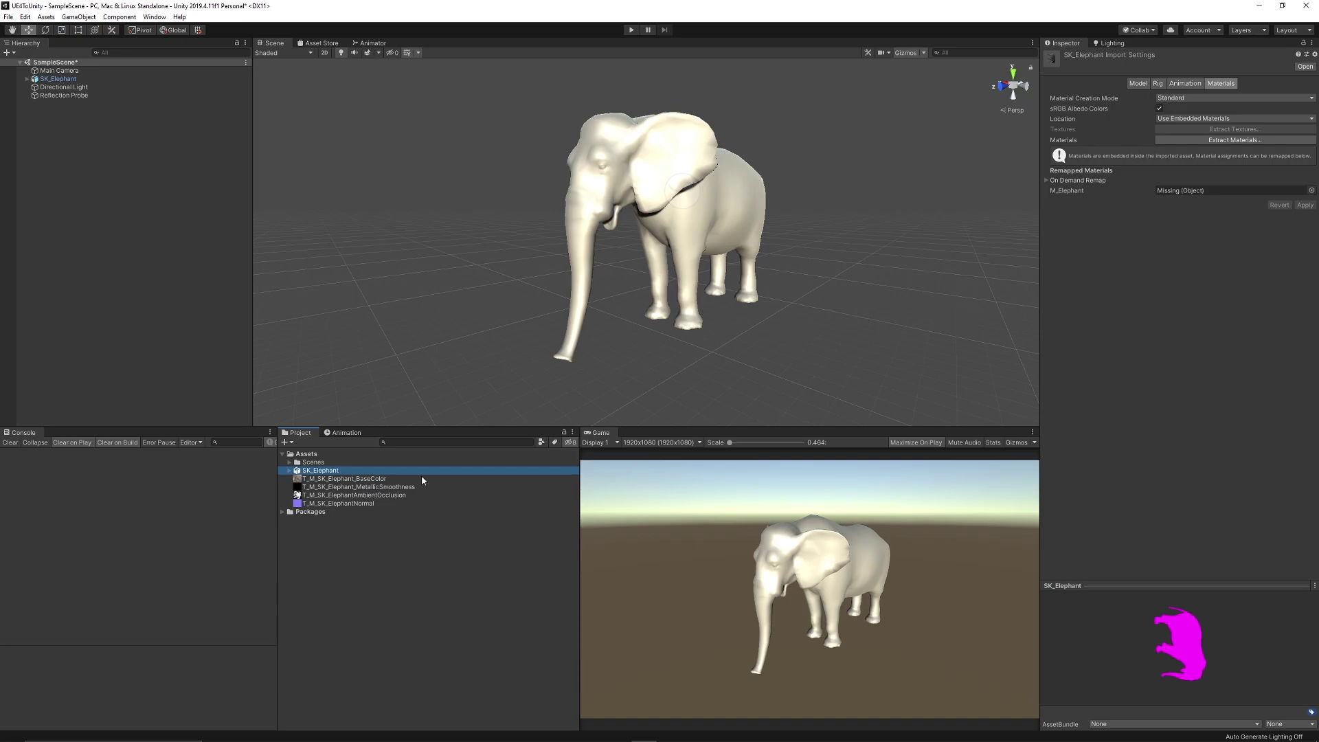
pyautogui.click(1223, 142)
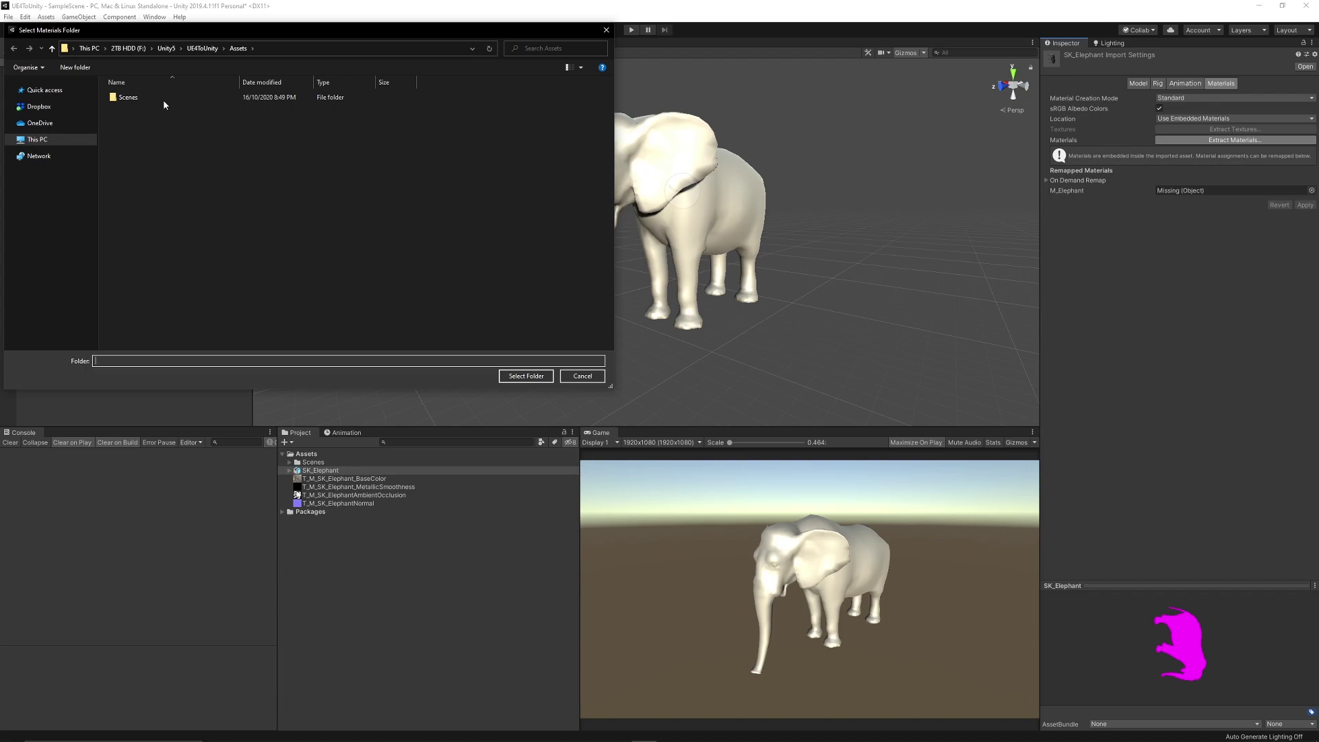
pyautogui.click(530, 376)
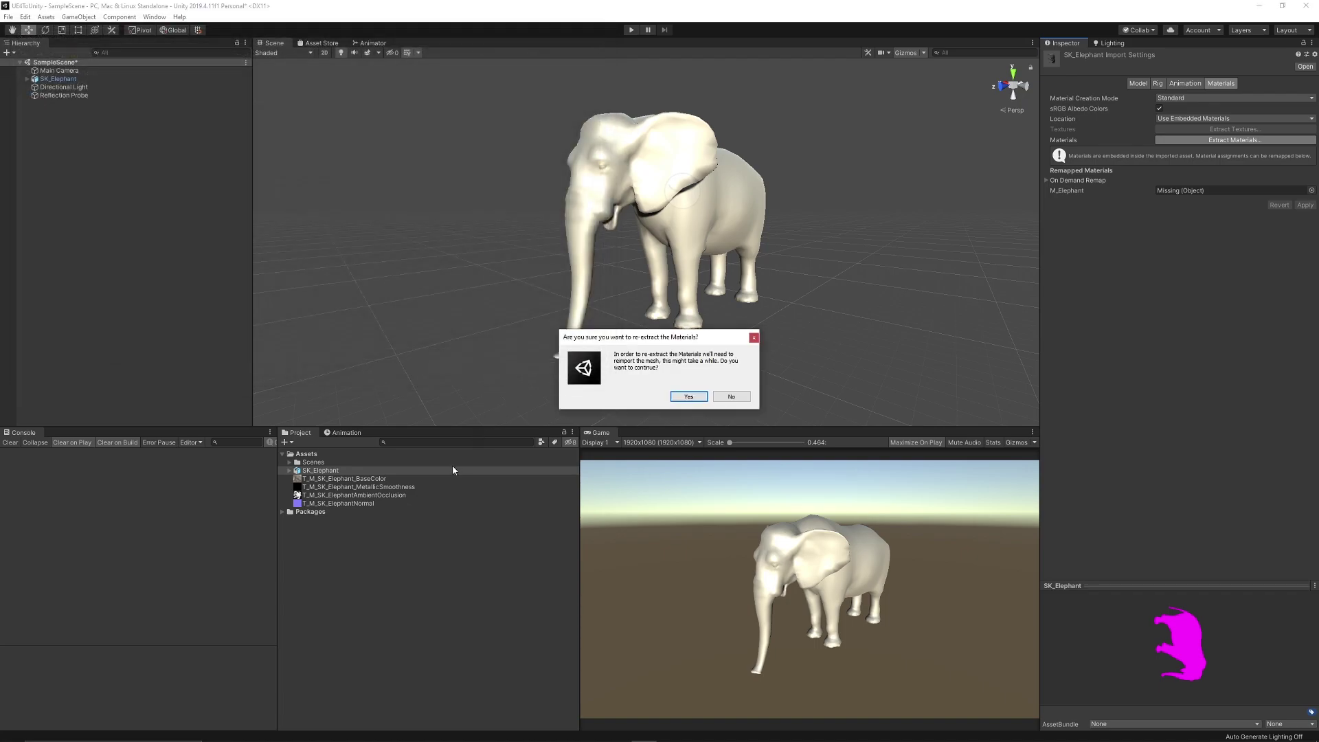
pyautogui.click(690, 397)
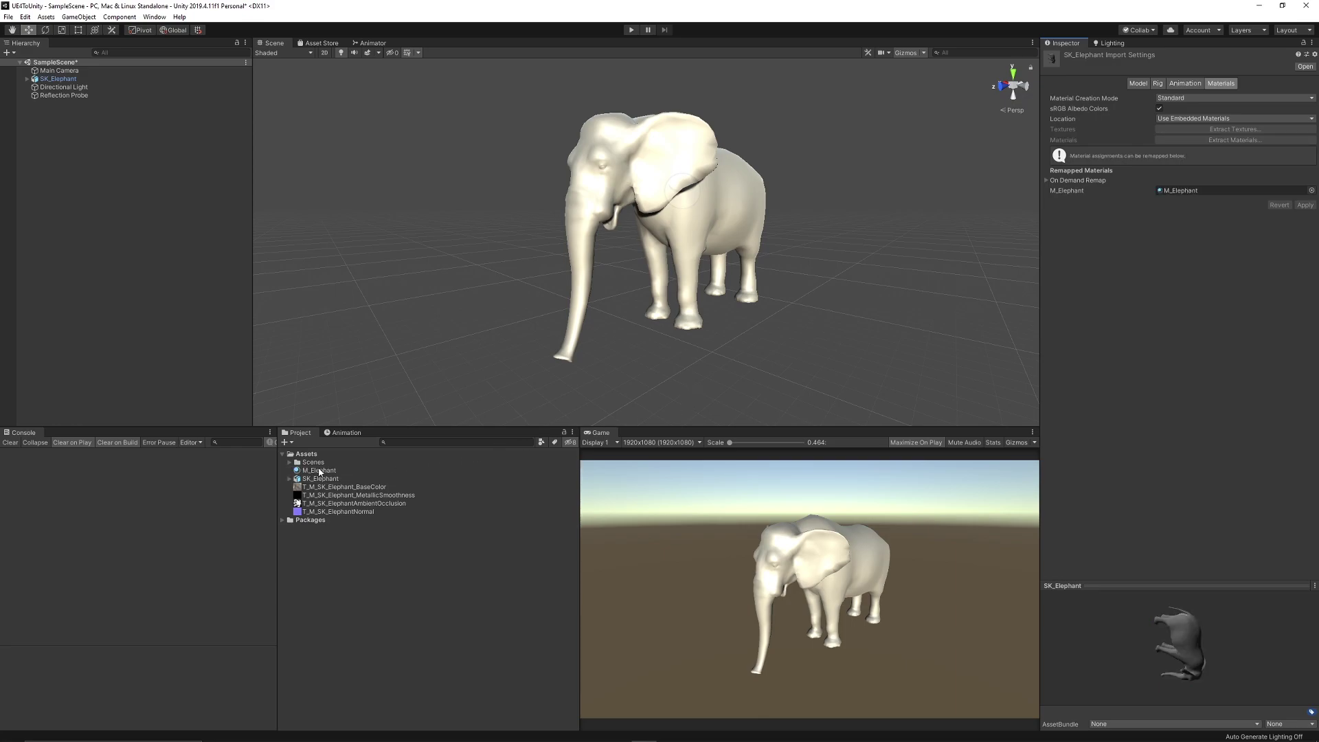
pyautogui.click(319, 471)
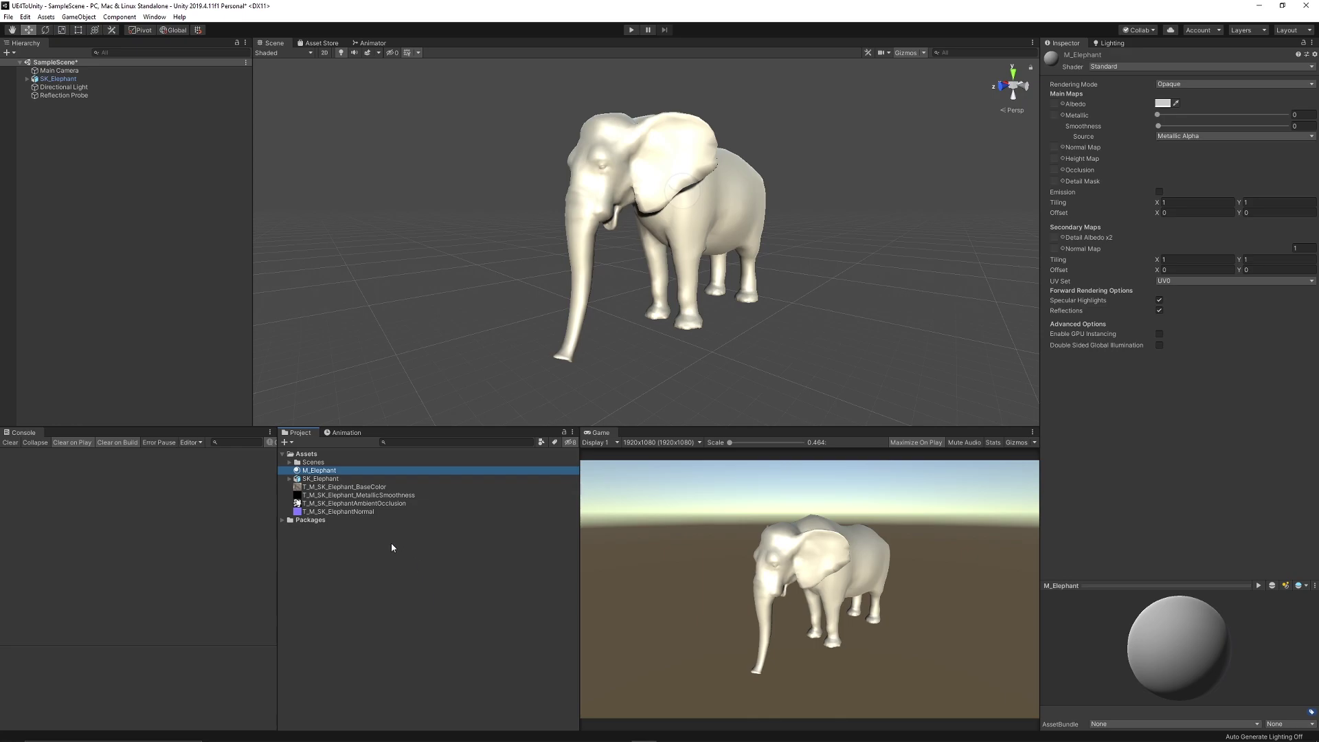
# - Set BaseColor as M_Elephant's albedo and apply the material to the elephant model
pyautogui.moveTo(353, 484); pyautogui.dragTo(1053, 103)
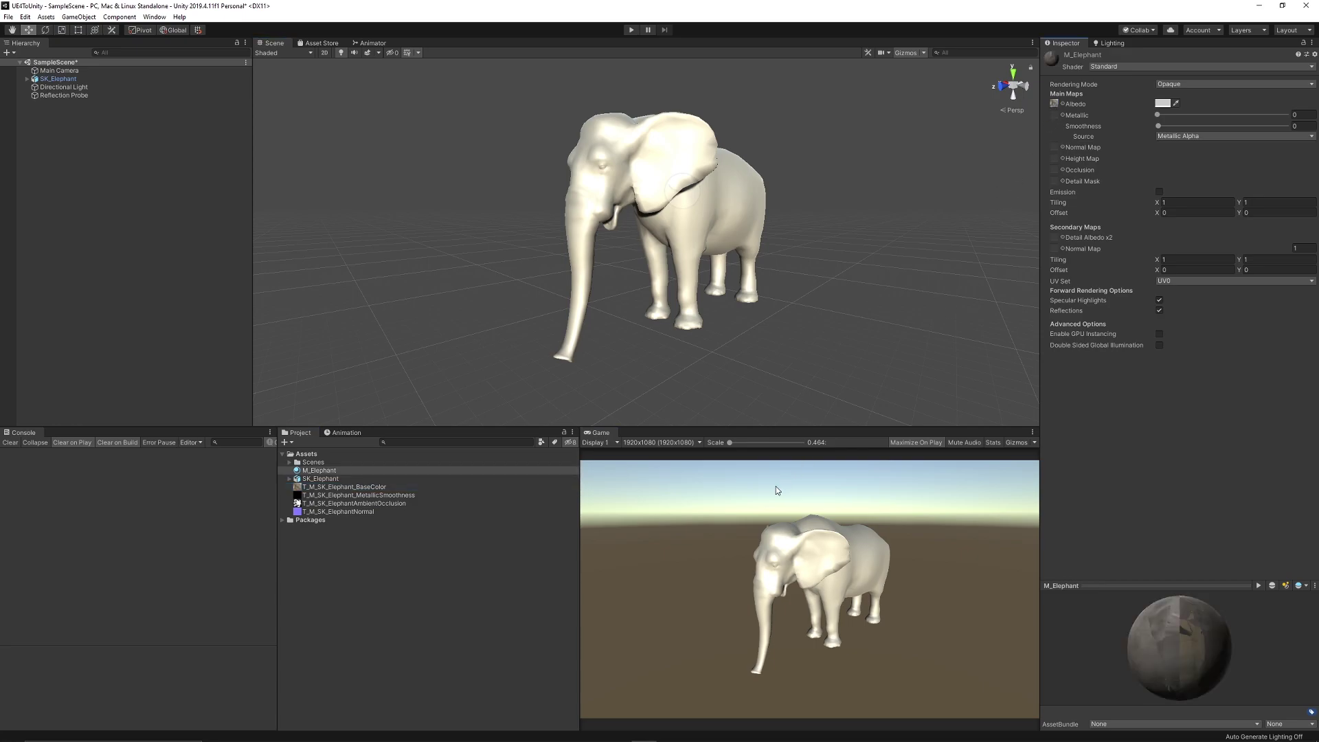
pyautogui.moveTo(319, 471); pyautogui.dragTo(651, 283)
pyautogui.scroll(3, 632, 286)
pyautogui.scroll(-1, 642, 286)
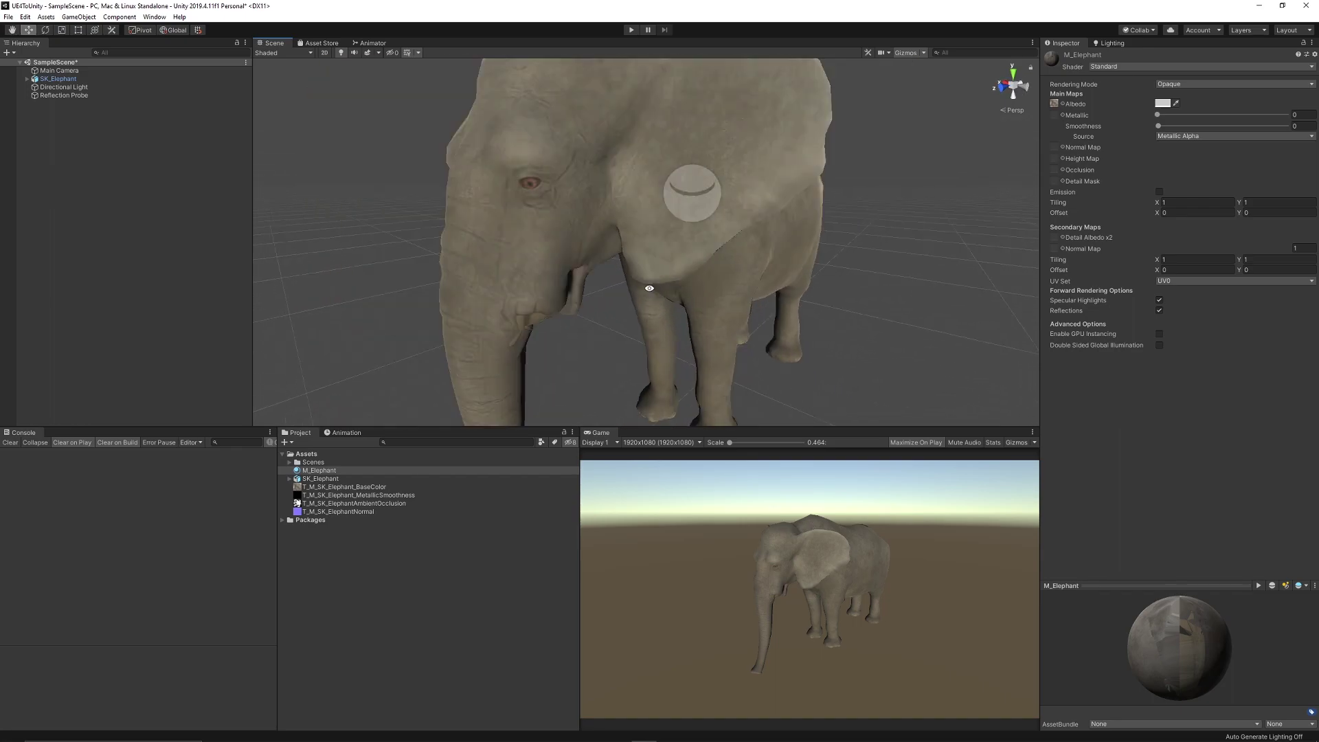
# - Assign the Normal (fixed as normal map), AmbientOcclusion and MetallicSmoothness textures to their slots
pyautogui.moveTo(365, 511); pyautogui.dragTo(1055, 148)
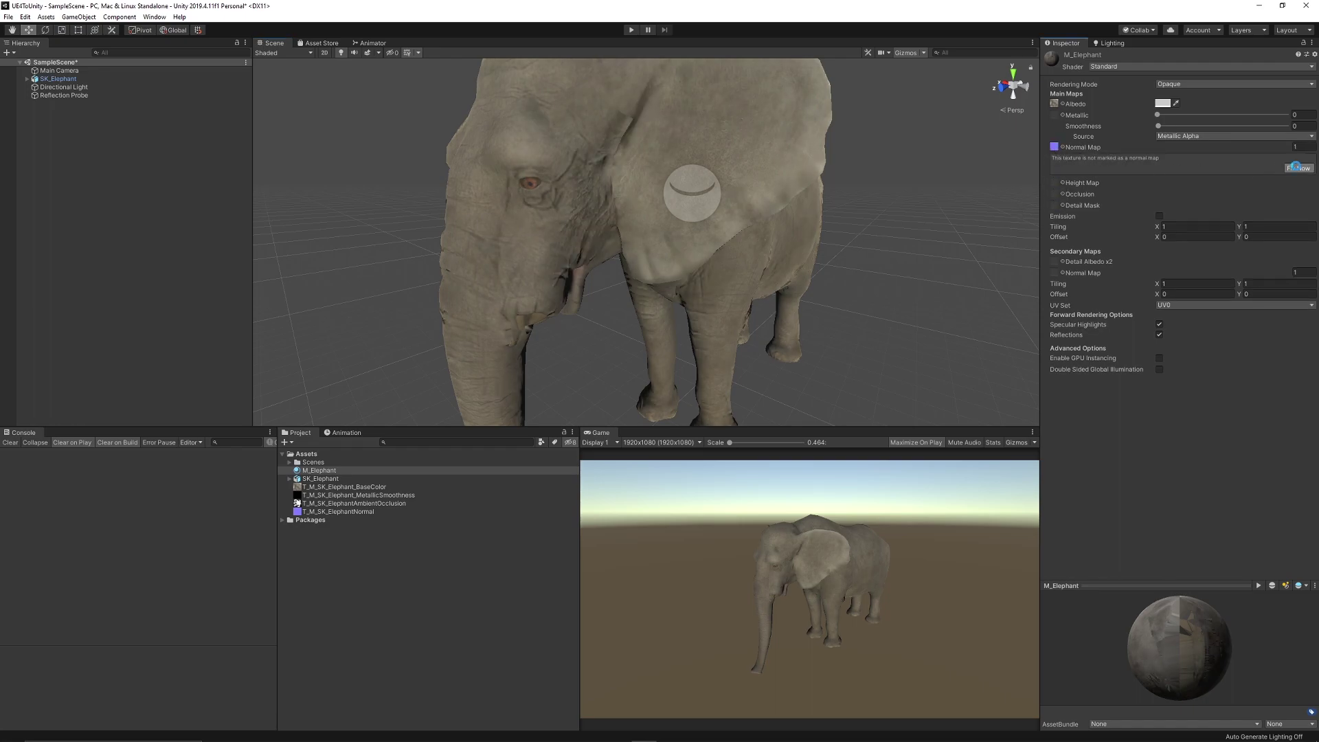
pyautogui.click(1298, 169)
pyautogui.scroll(-1, 714, 225)
pyautogui.keyDown('alt'); pyautogui.moveTo(714, 225); pyautogui.dragTo(694, 264); pyautogui.keyUp('alt')
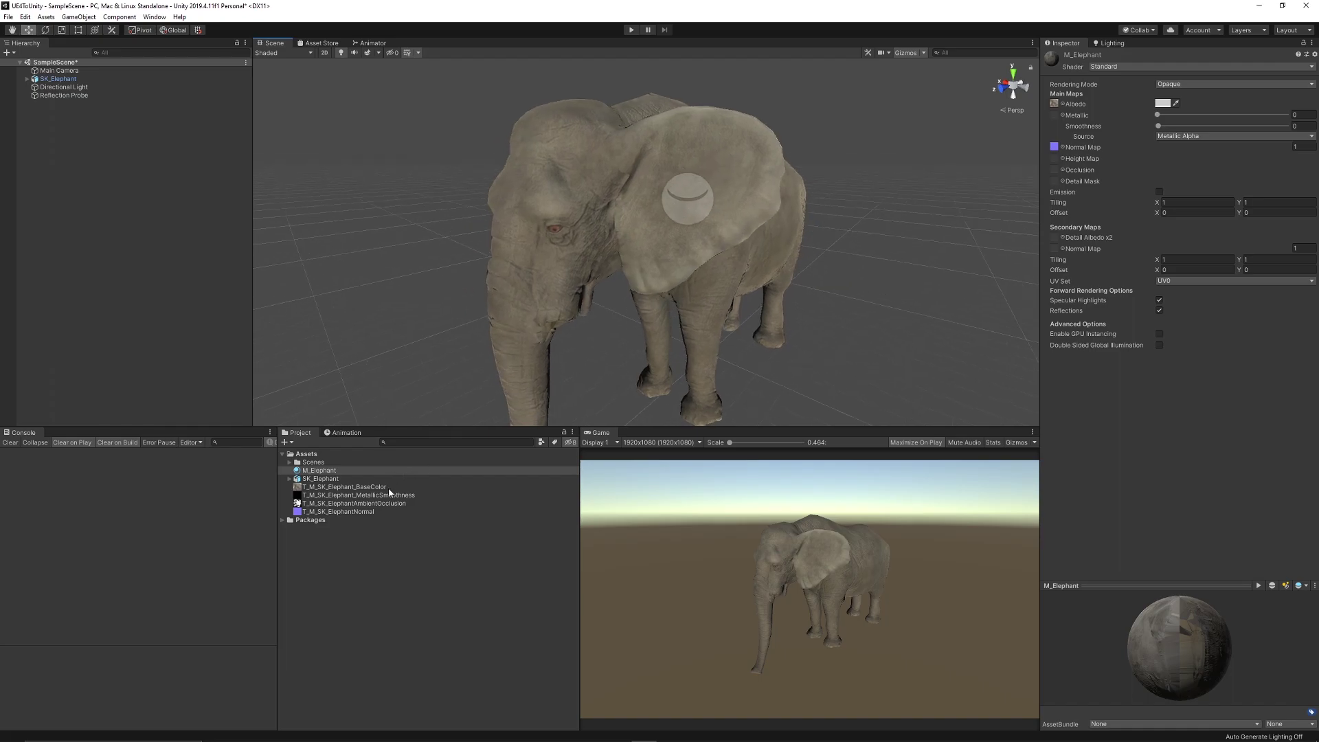
pyautogui.moveTo(388, 504); pyautogui.dragTo(1053, 169)
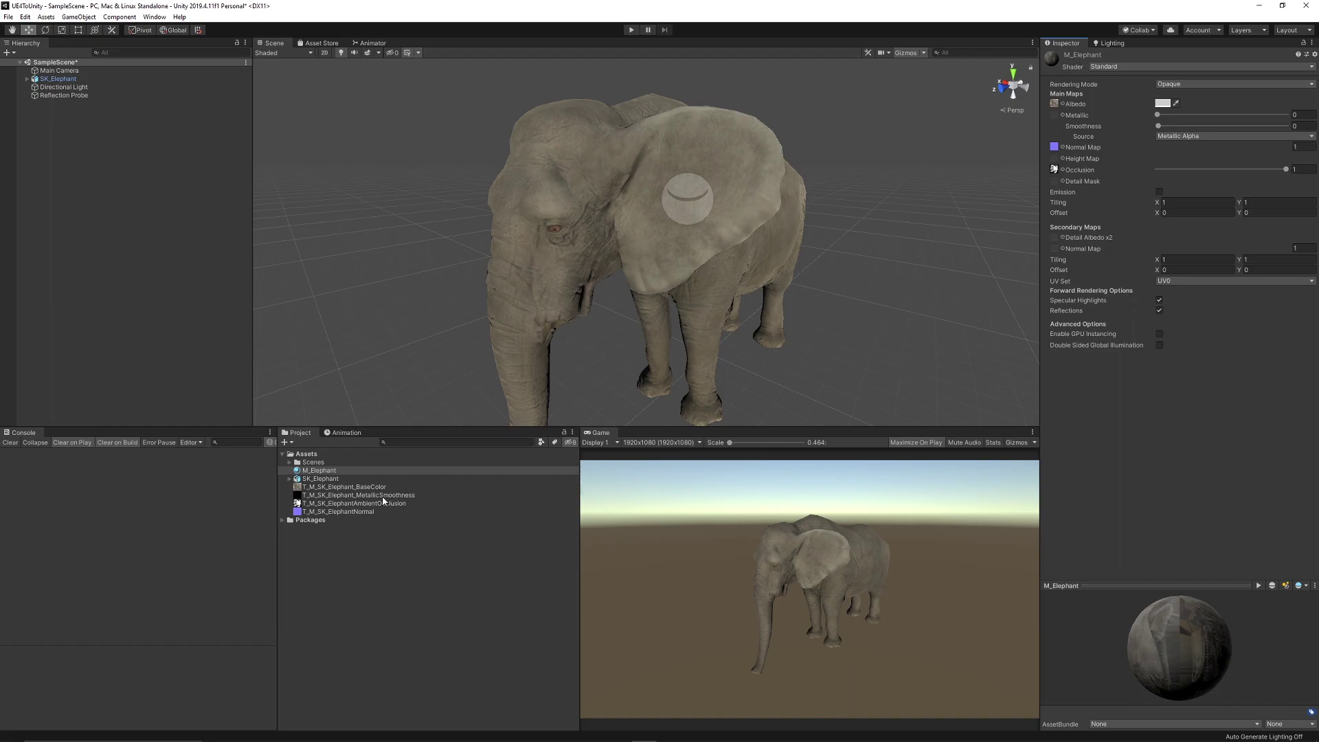
pyautogui.moveTo(380, 495)
pyautogui.mouseDown()
pyautogui.moveTo(1103, 133)
pyautogui.moveTo(1054, 116)
pyautogui.mouseUp()
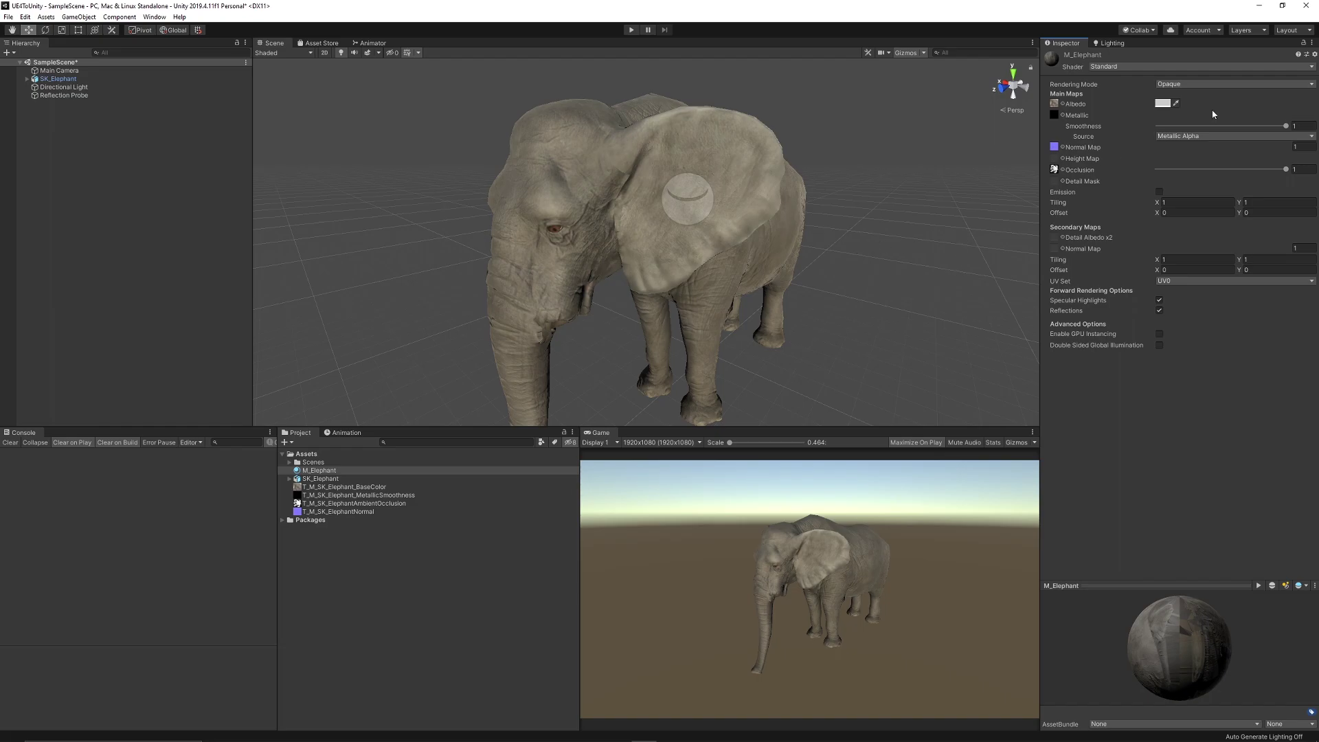
pyautogui.keyDown('alt'); pyautogui.moveTo(794, 294); pyautogui.dragTo(825, 247); pyautogui.keyUp('alt')
# - Frame and inspect the elephant, then raise M_Elephant's albedo tint to pure white FFFFFF
pyautogui.scroll(3, 632, 255)
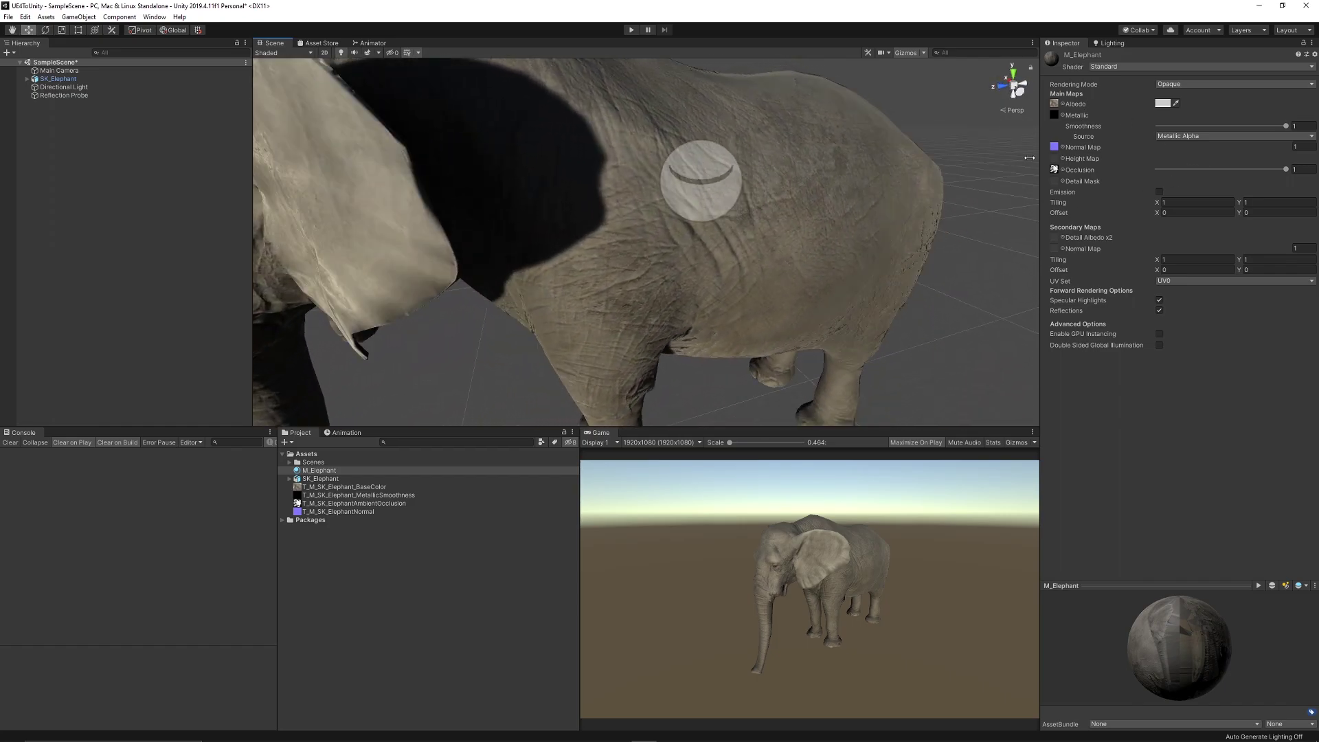
pyautogui.press('f')
pyautogui.keyDown('alt'); pyautogui.moveTo(563, 248); pyautogui.dragTo(395, 247); pyautogui.keyUp('alt')
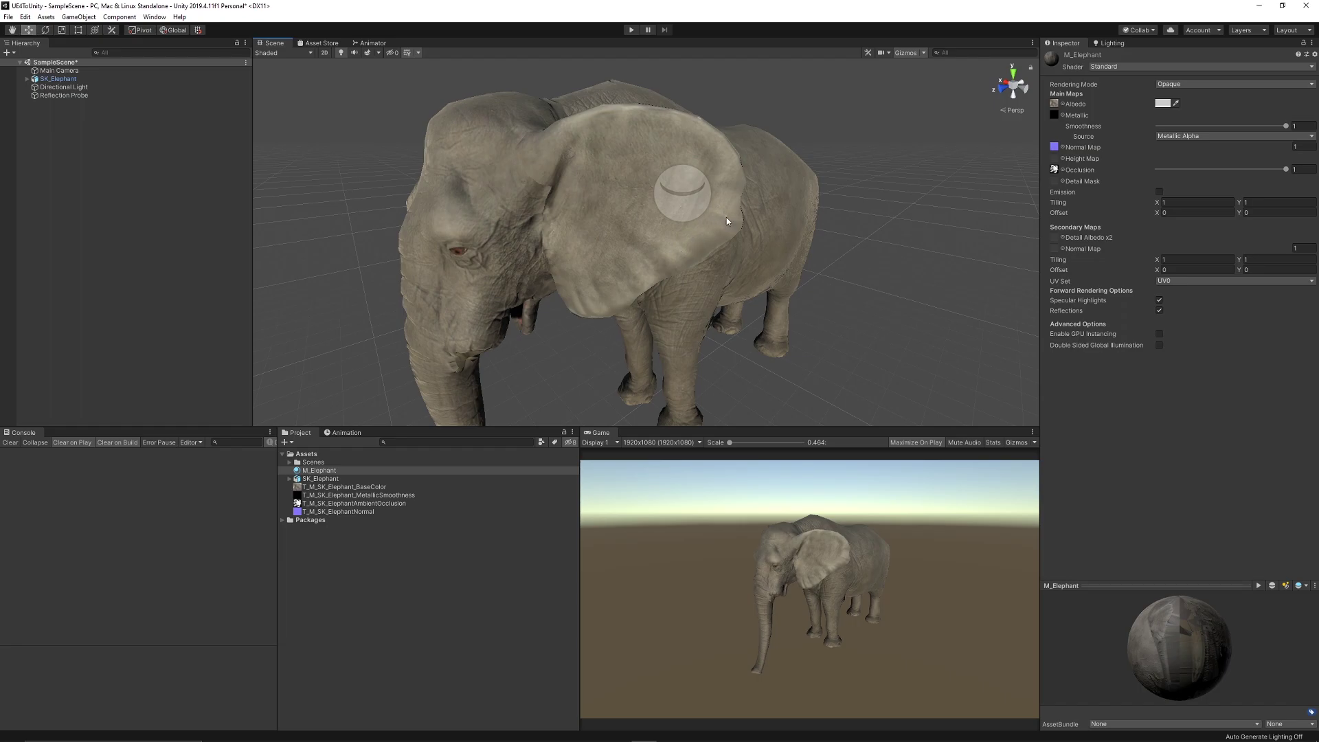
pyautogui.scroll(3, 686, 232)
pyautogui.scroll(-3, 767, 185)
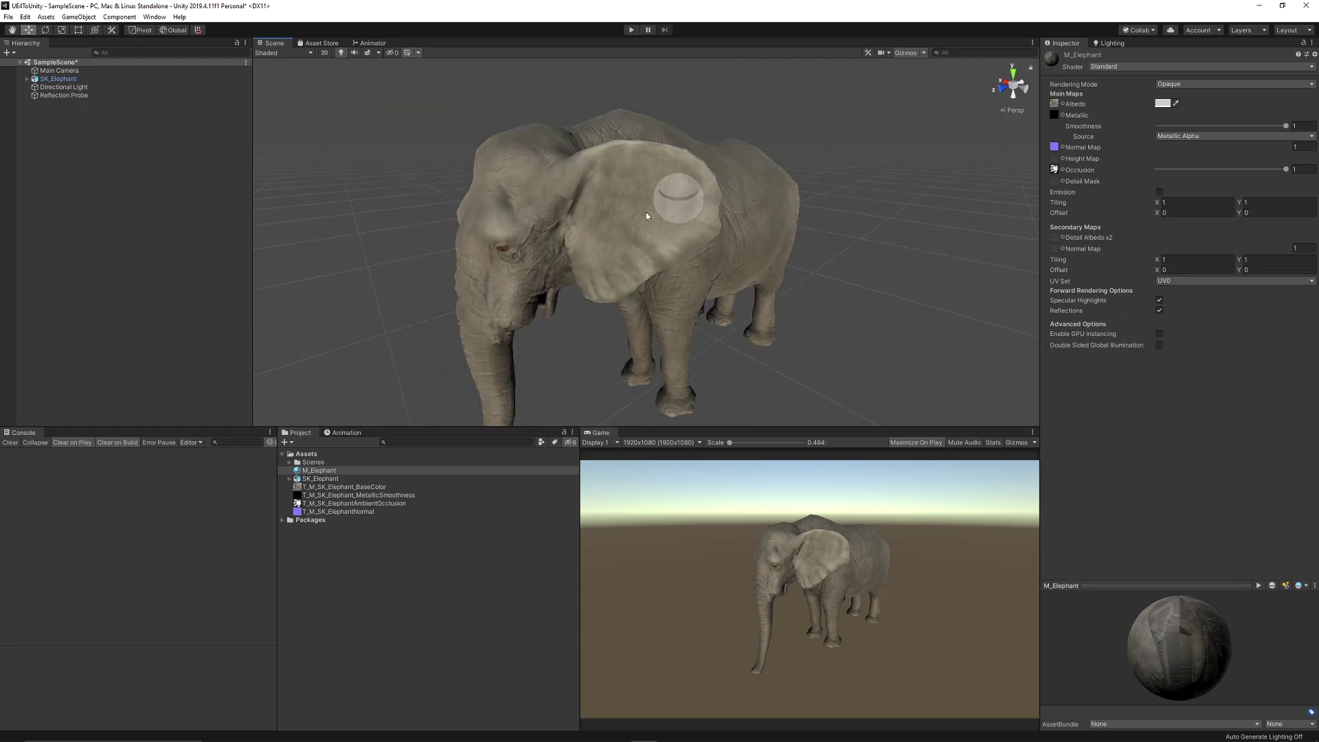
pyautogui.keyDown('alt'); pyautogui.moveTo(790, 247); pyautogui.dragTo(717, 245); pyautogui.keyUp('alt')
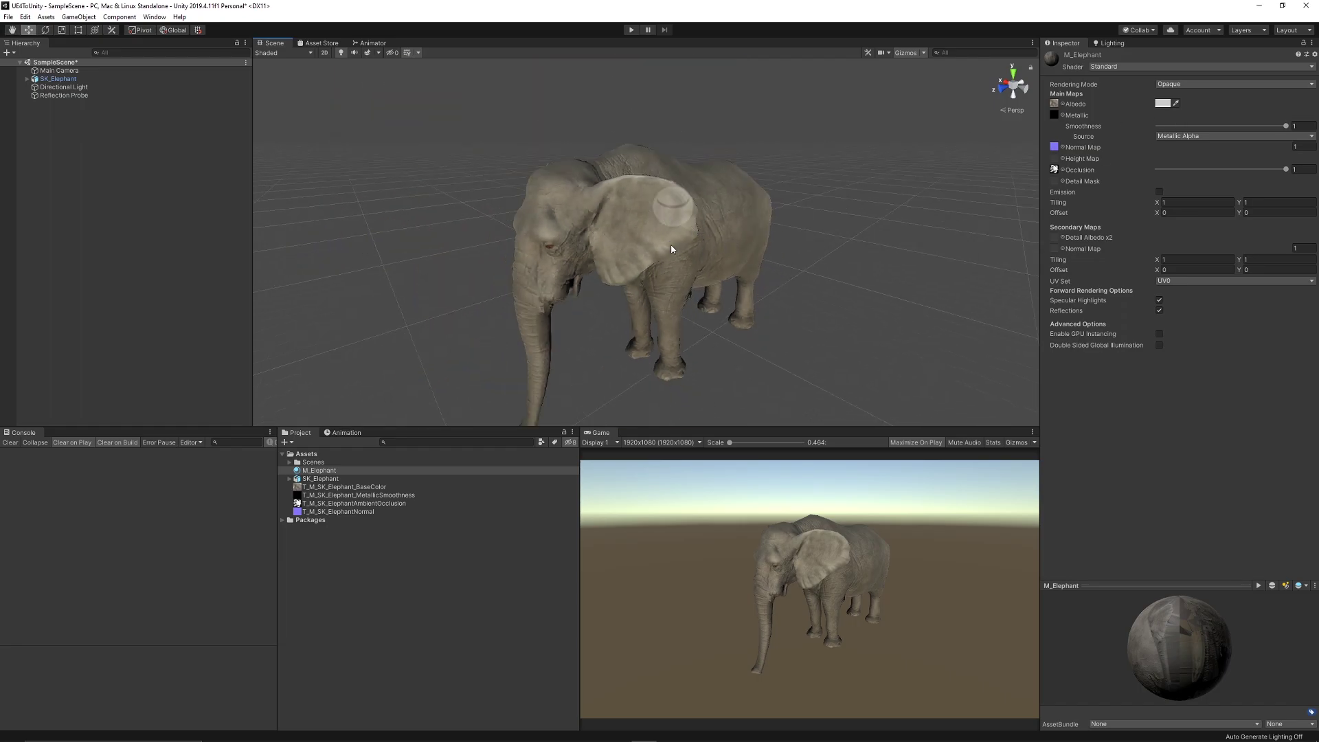
pyautogui.scroll(4, 665, 240)
pyautogui.keyDown('alt'); pyautogui.moveTo(618, 267); pyautogui.dragTo(301, 302); pyautogui.keyUp('alt')
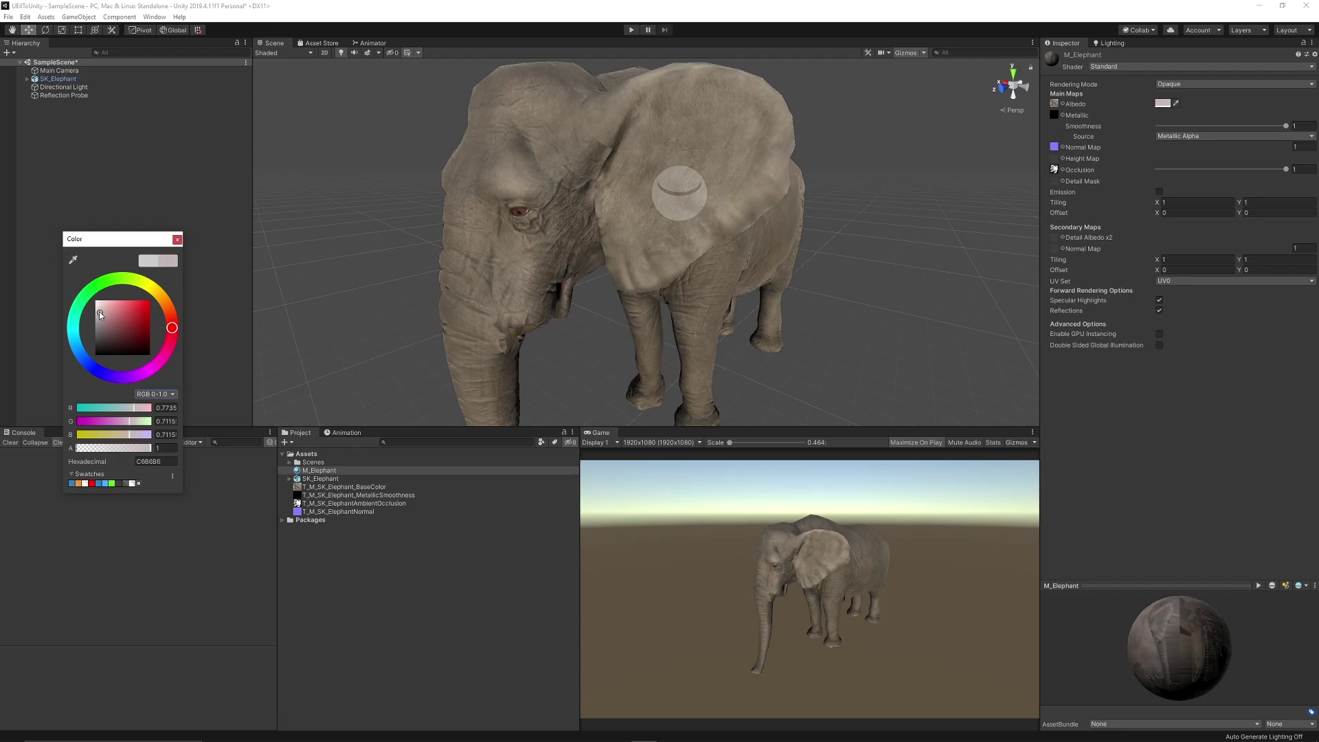
pyautogui.moveTo(96, 311)
pyautogui.mouseDown()
pyautogui.moveTo(75, 290)
pyautogui.moveTo(86, 328)
pyautogui.moveTo(52, 298)
pyautogui.mouseUp()
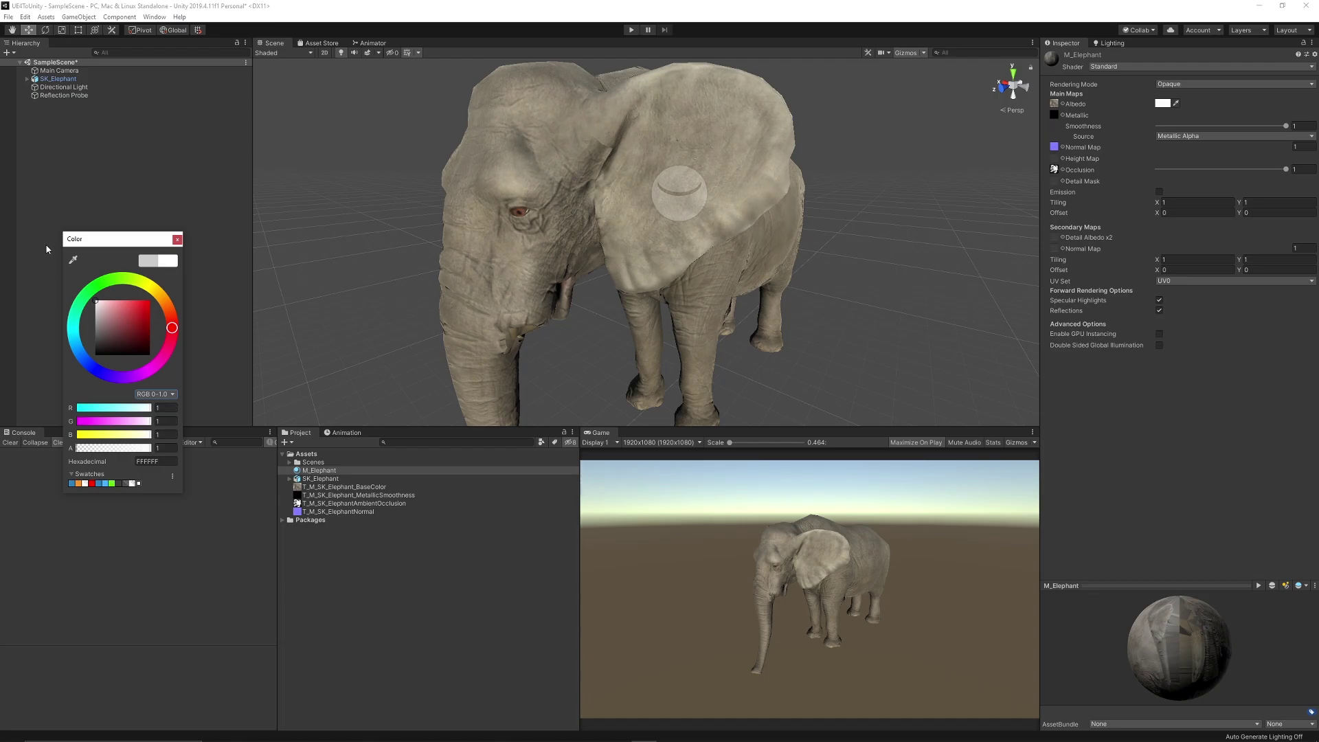
pyautogui.click(175, 242)
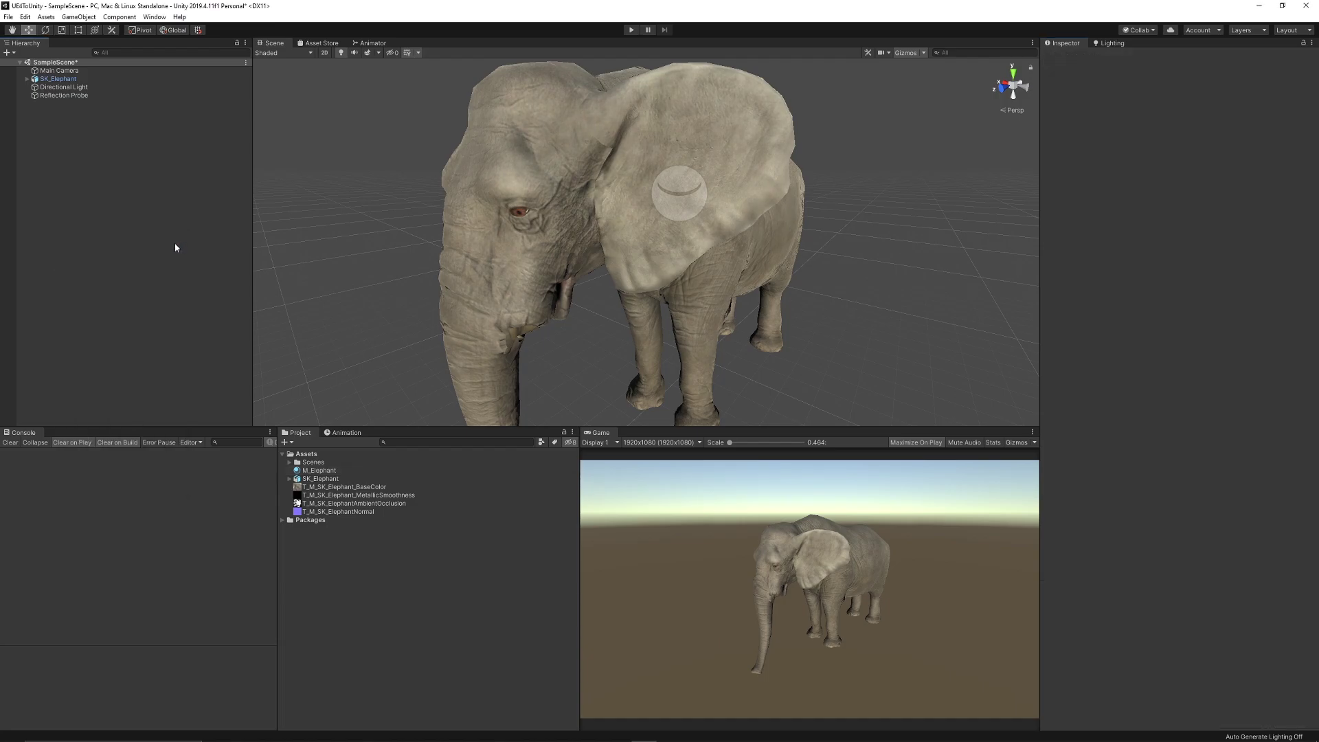
pyautogui.scroll(-3, 631, 225)
pyautogui.keyDown('alt'); pyautogui.moveTo(631, 225); pyautogui.dragTo(594, 232); pyautogui.keyUp('alt')
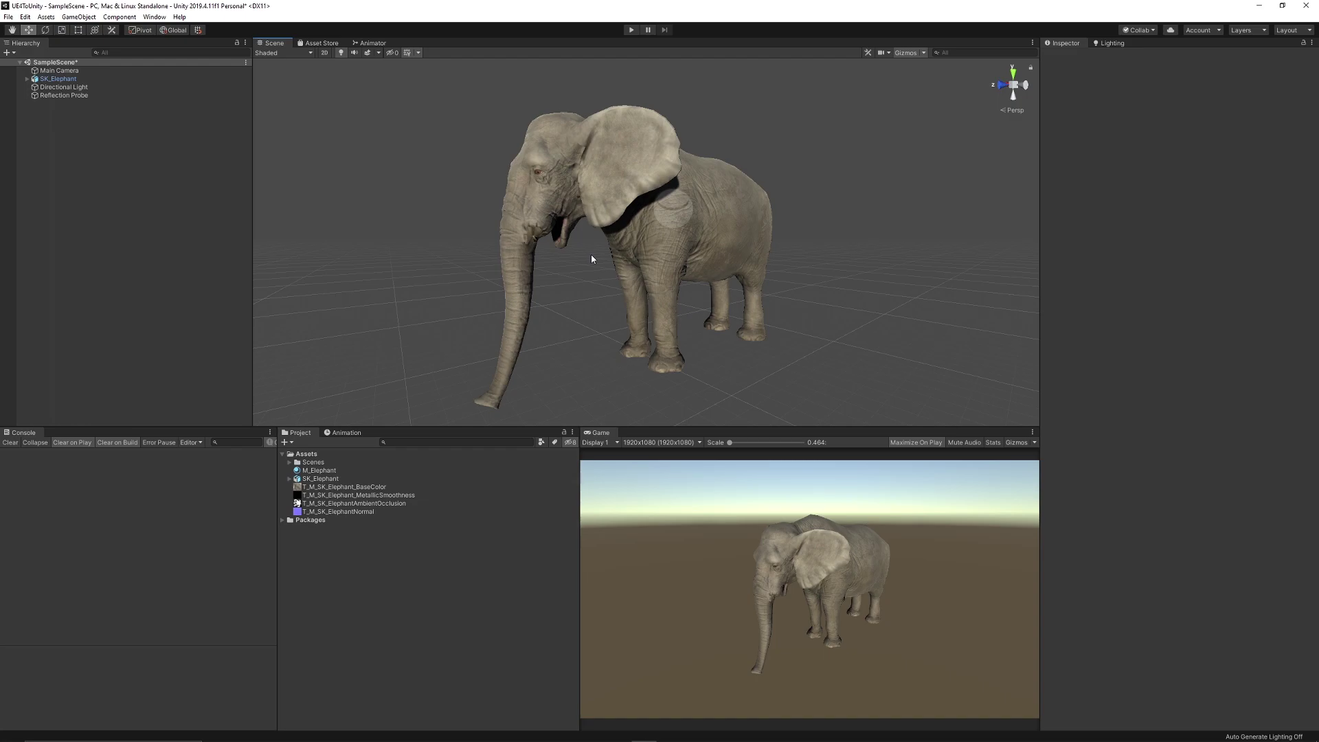